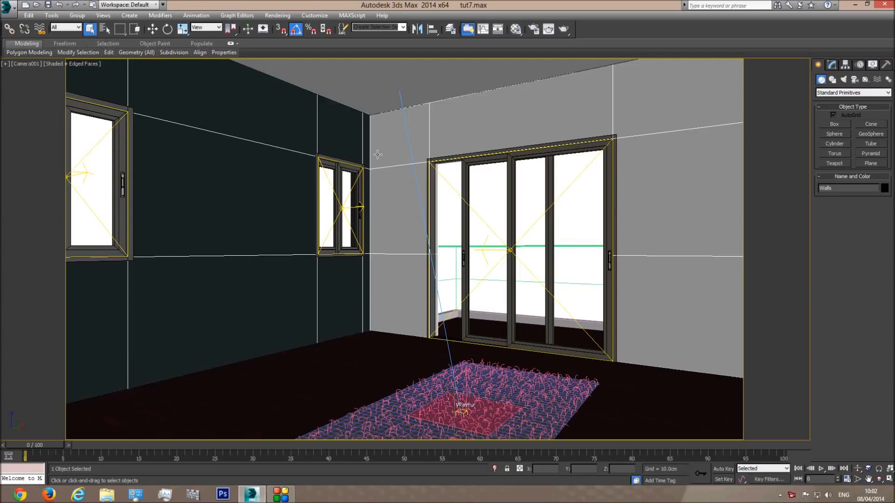
Step: Reset to an empty scene, discarding the unsaved changes in tut7.max
left_click(7, 7)
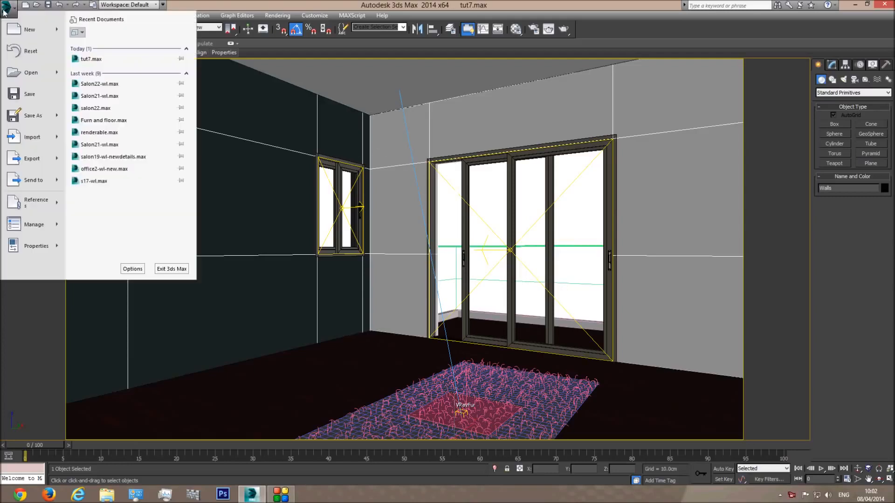
left_click(37, 56)
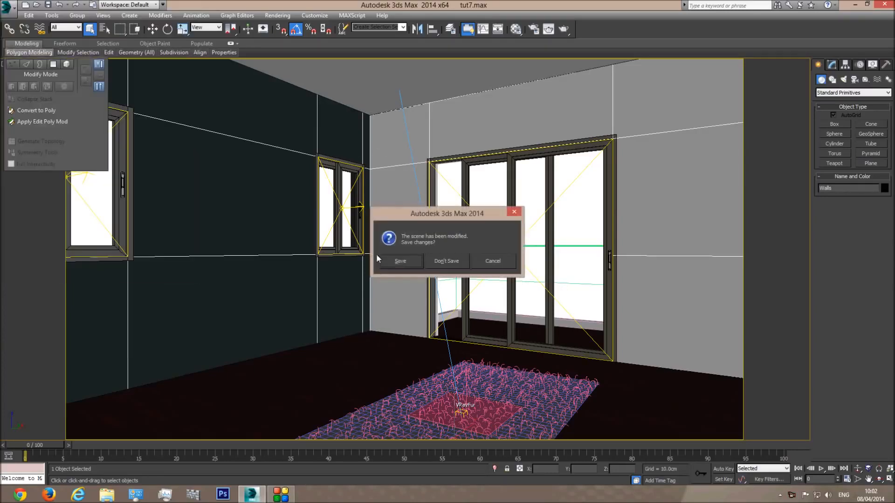
left_click(451, 262)
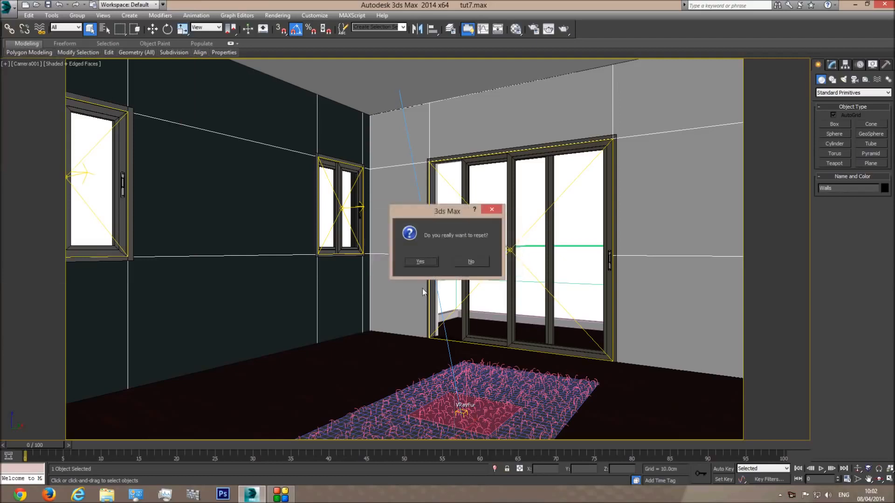
left_click(421, 261)
middle_click_drag(619, 308, 607, 293)
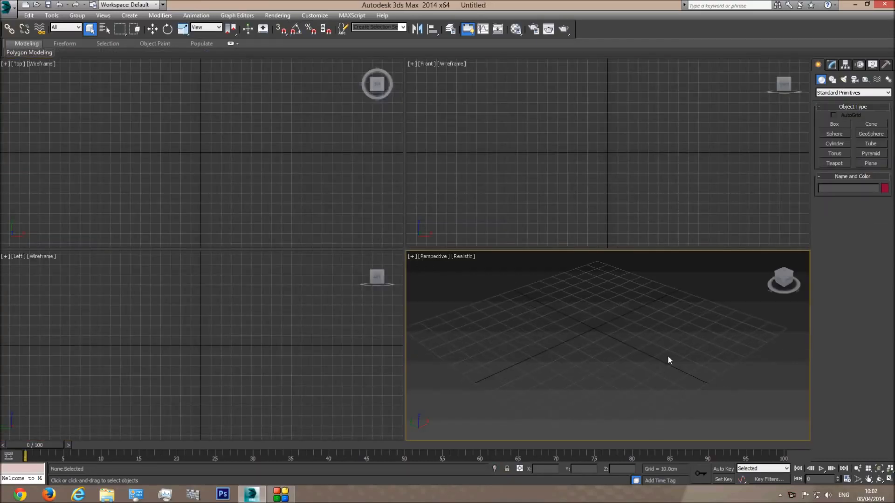
Step: Draw a plane in the Front view and set both its width and its length to 270 cm
left_click(871, 163)
left_click_drag(566, 69, 673, 242)
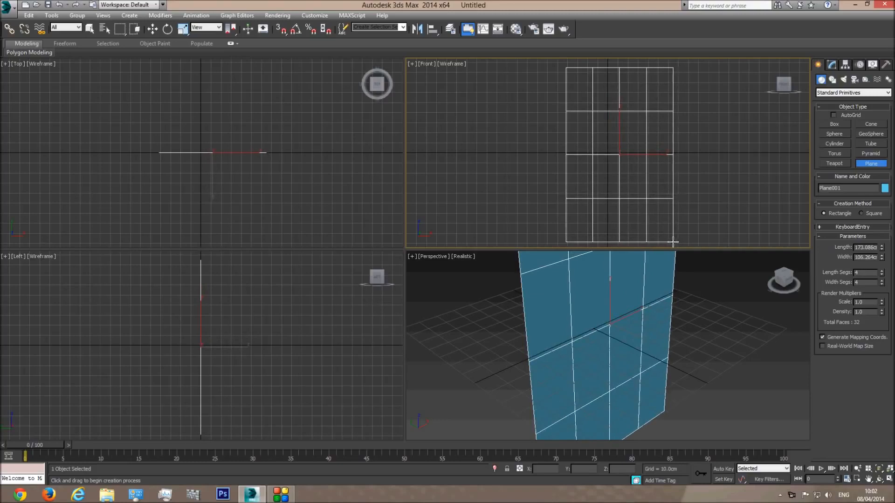
double_click(865, 256)
type("270")
key("Return")
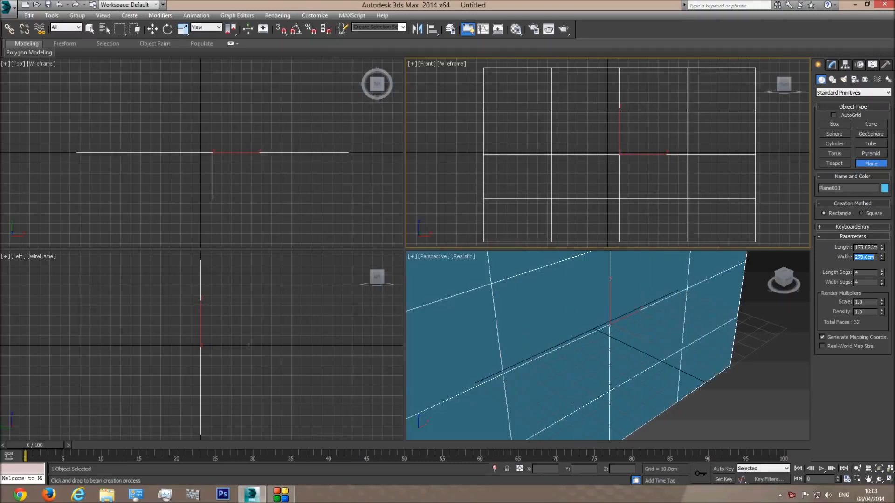
left_click(867, 248)
type("270")
key("Return")
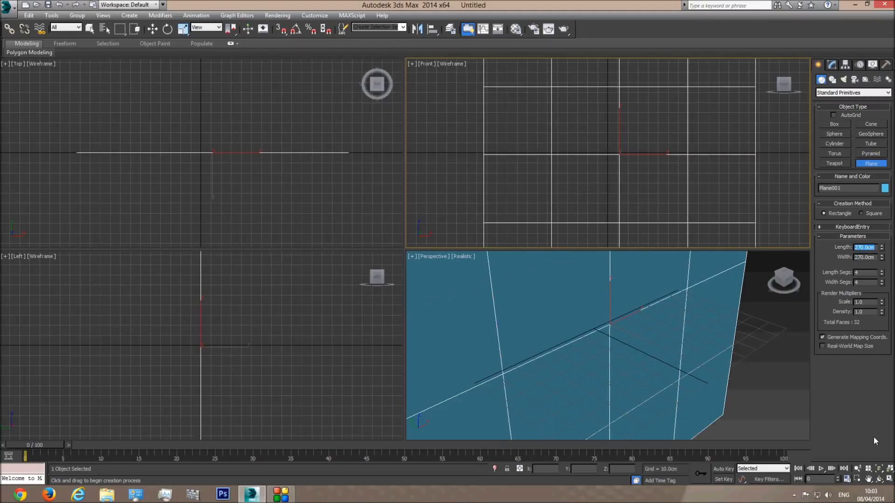
Step: Narrow the plane in the maximized Perspective view, trying a width of 100 cm and settling on 120 cm
middle_click_drag(726, 383, 716, 358)
left_click(890, 480)
left_click(879, 479)
left_click_drag(436, 278, 400, 269)
key("z")
double_click(875, 257)
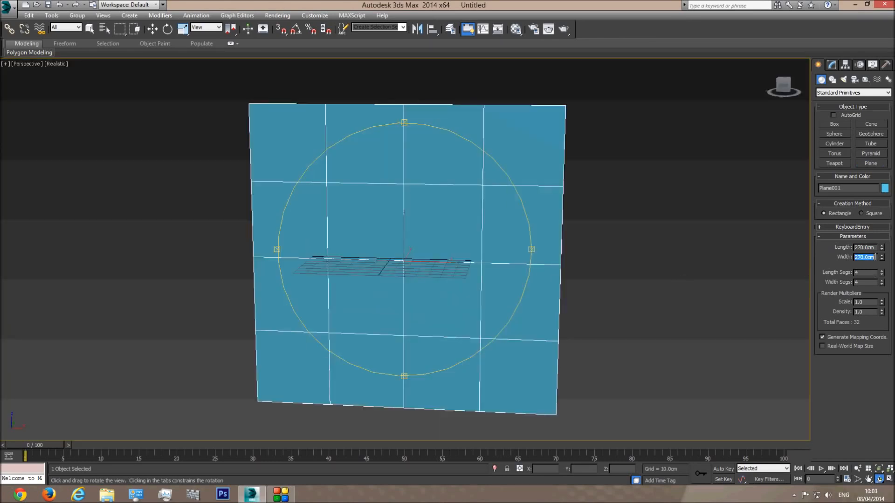
type("100")
key("Return")
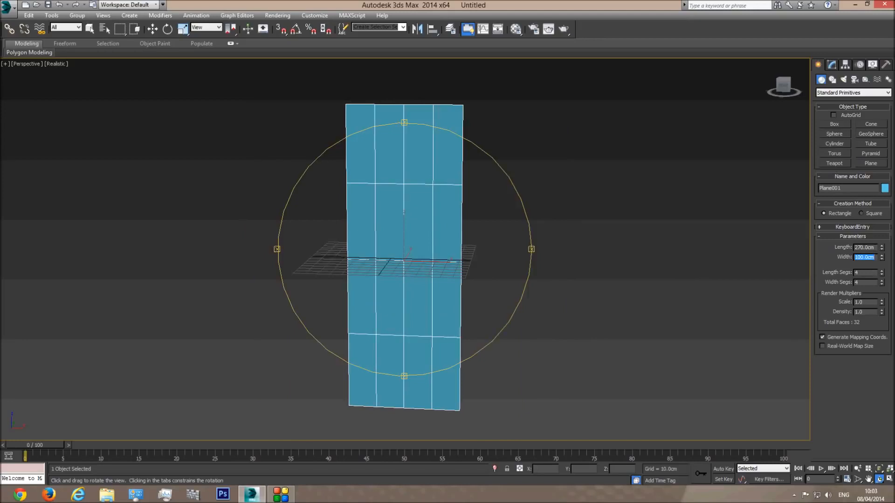
left_click_drag(458, 270, 455, 270)
double_click(872, 258)
type("120")
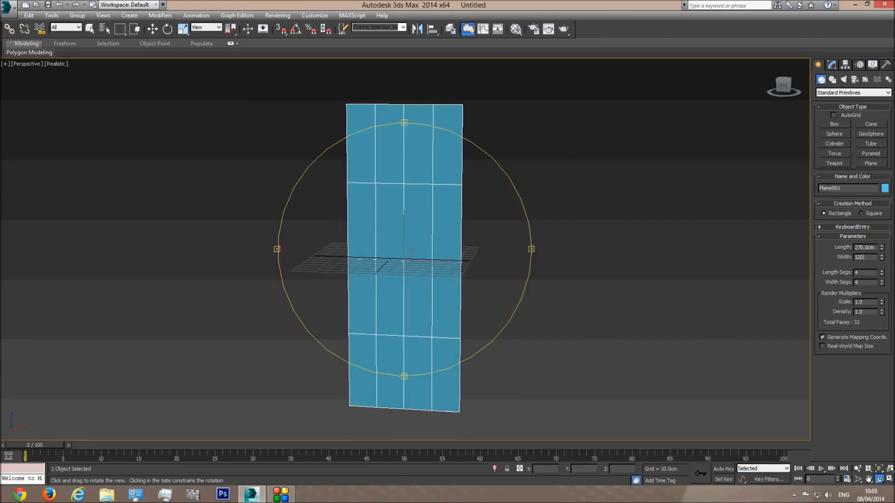
key("Return")
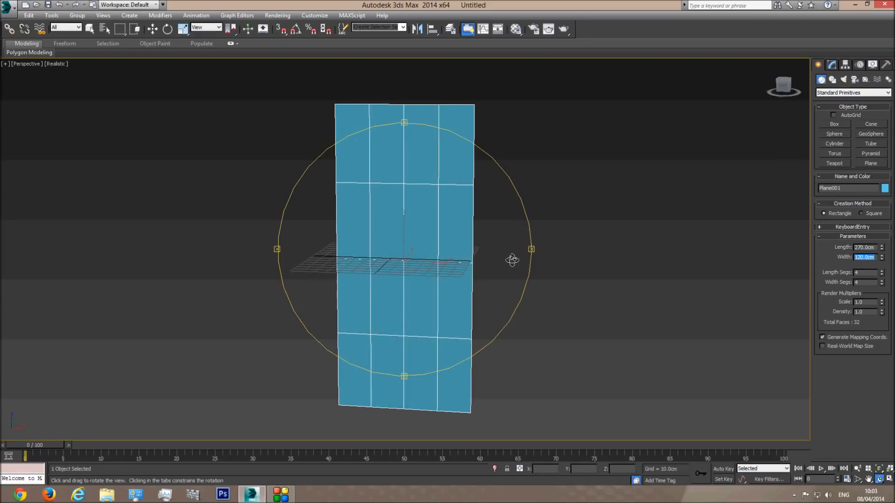
Step: Set the plane's length and width segments to 100 each and hide the home grid
double_click(868, 272)
key("Return")
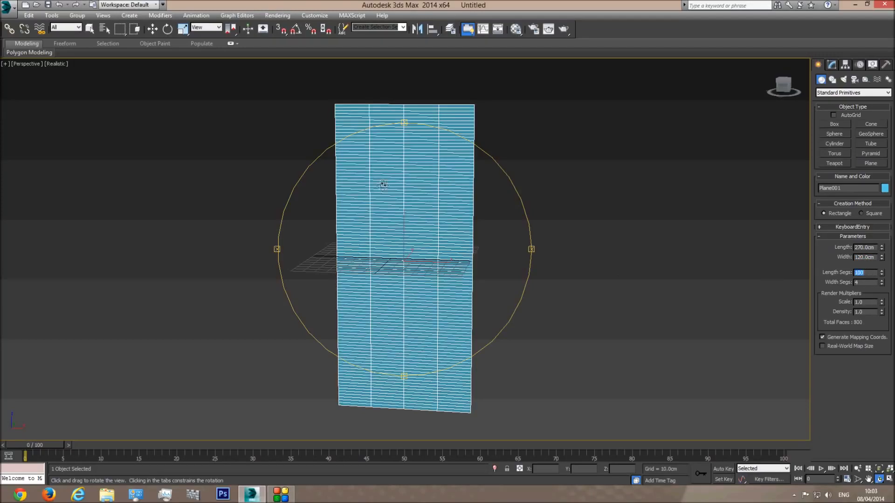
scroll(404, 216, "up", 3)
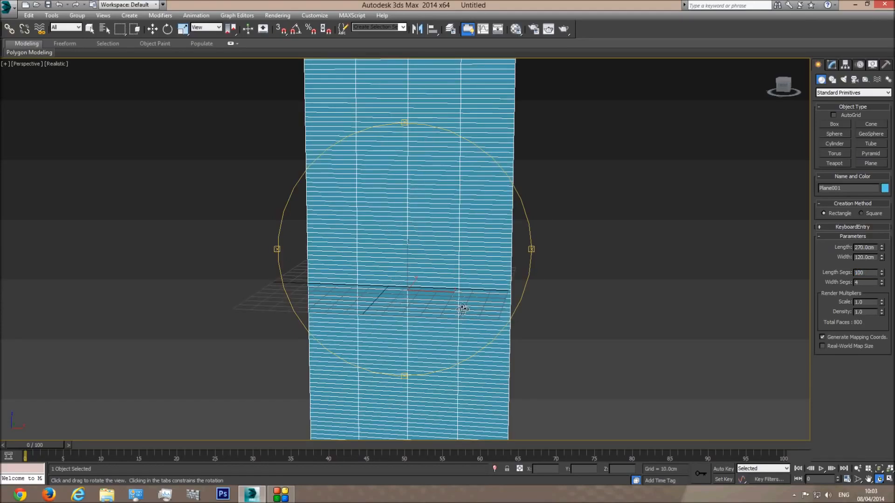
key("g")
left_click_drag(462, 309, 468, 310)
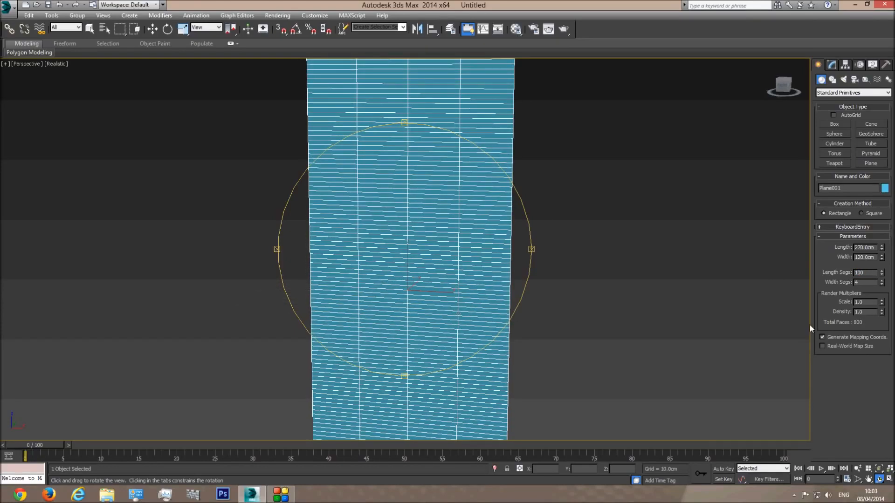
type("100")
key("Return")
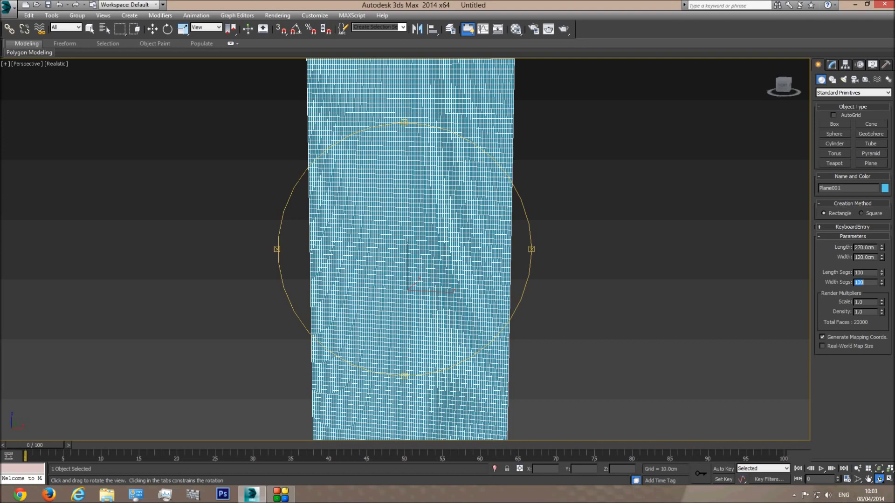
Step: Lower the plane's width segments to 99 and restore them to 100
scroll(435, 217, "up", 5)
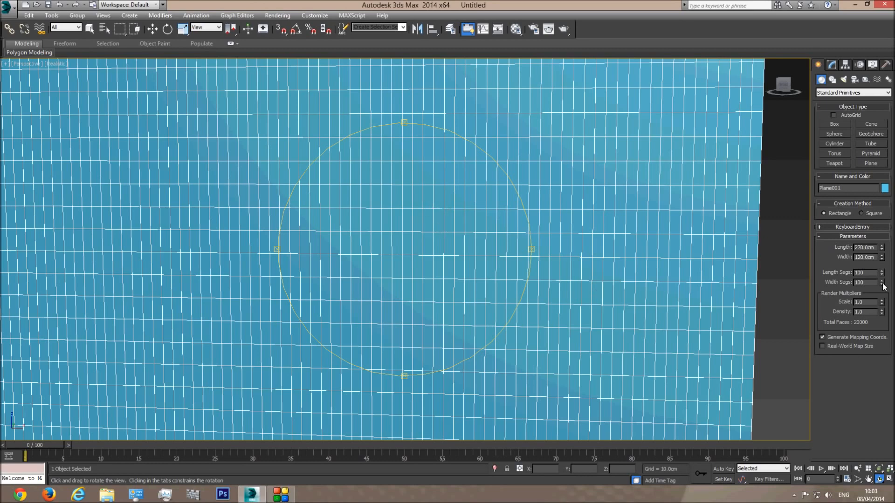
left_click_drag(883, 283, 882, 282)
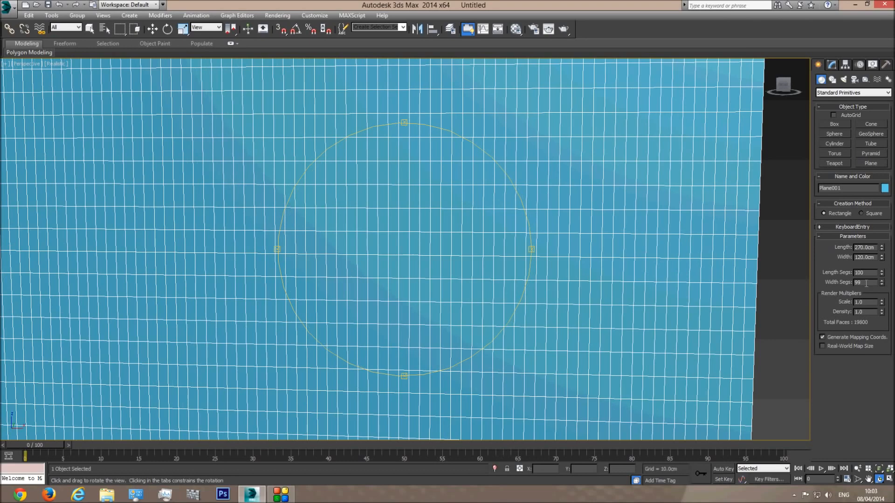
type("00")
key("Return")
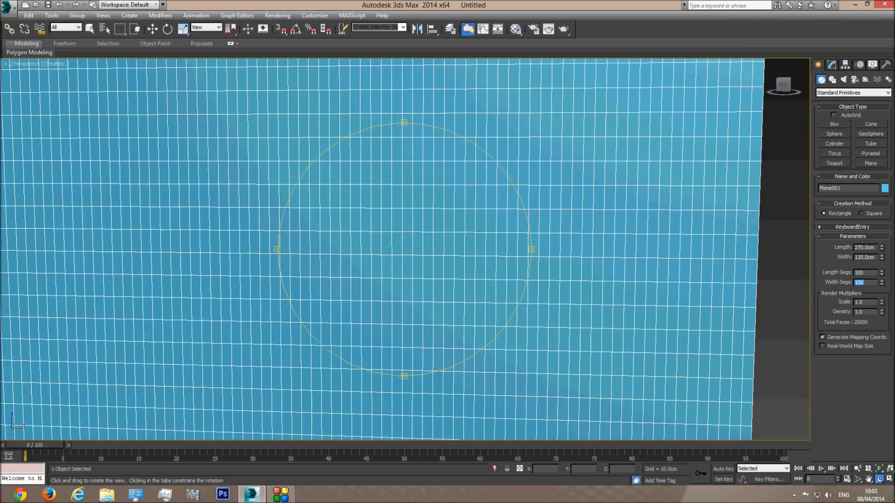
Step: Raise the plane's length segments to 218 for nearly square cells, and deselect the plane
left_click(867, 273)
left_click_drag(883, 275, 888, 233)
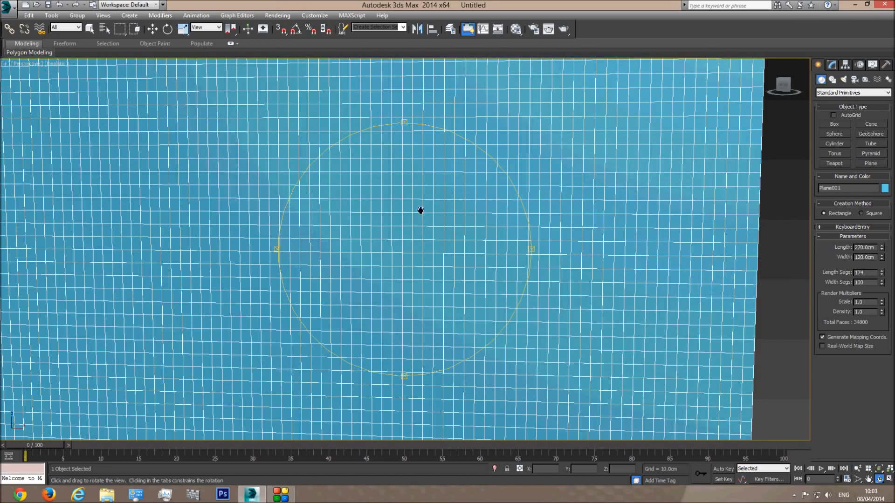
key("f")
scroll(415, 219, "up", 10)
scroll(406, 220, "up", 5)
left_click_drag(883, 274, 884, 257)
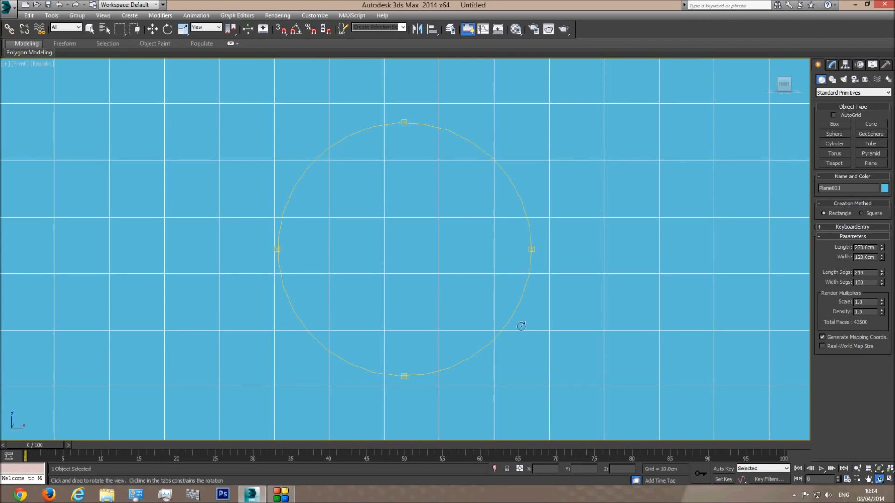
key("p")
left_click_drag(422, 289, 426, 198)
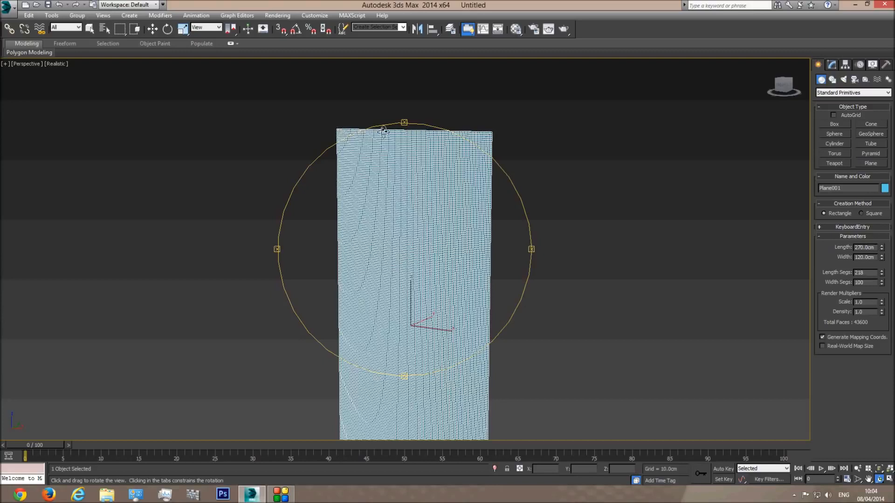
left_click(153, 29)
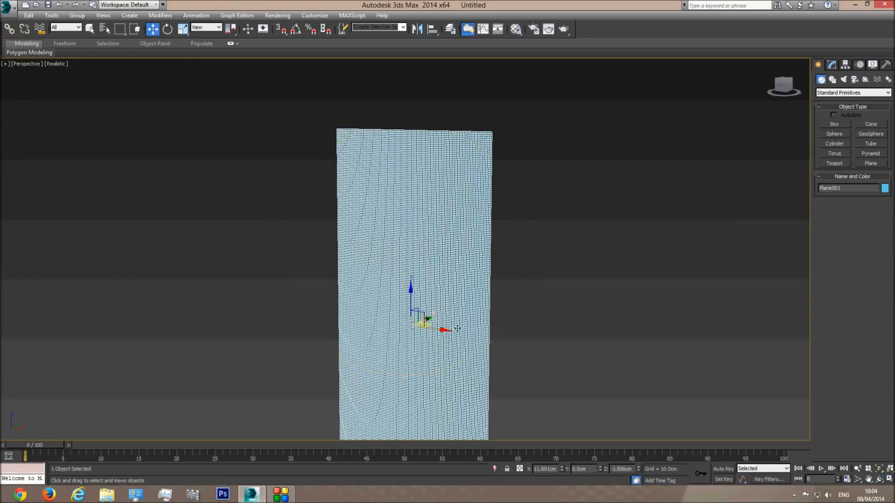
left_click(541, 190)
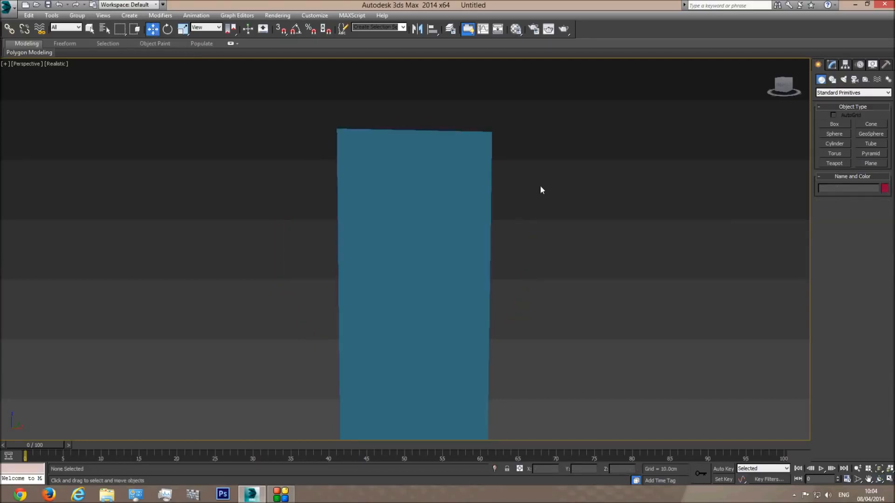
Step: With snapping on, draw a box in the Front view across the plane's top edge, 120 cm wide and about 5 cm long
left_click(839, 129)
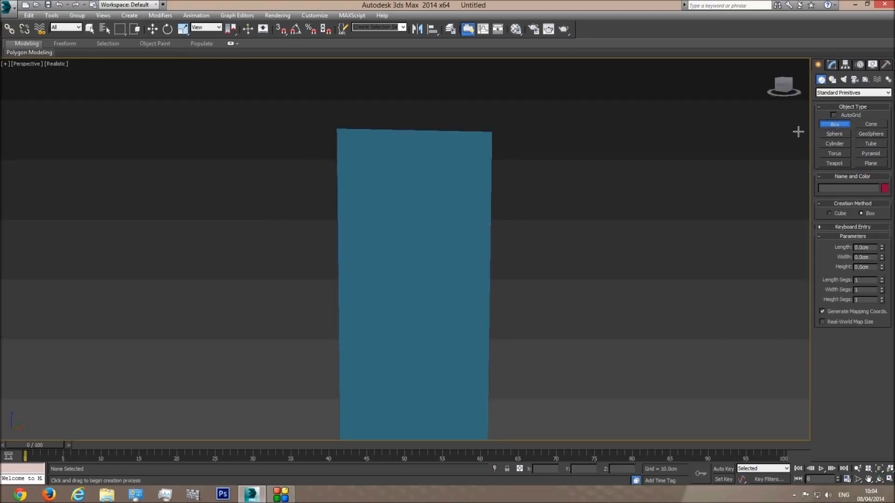
key("f")
scroll(453, 266, "down", 3)
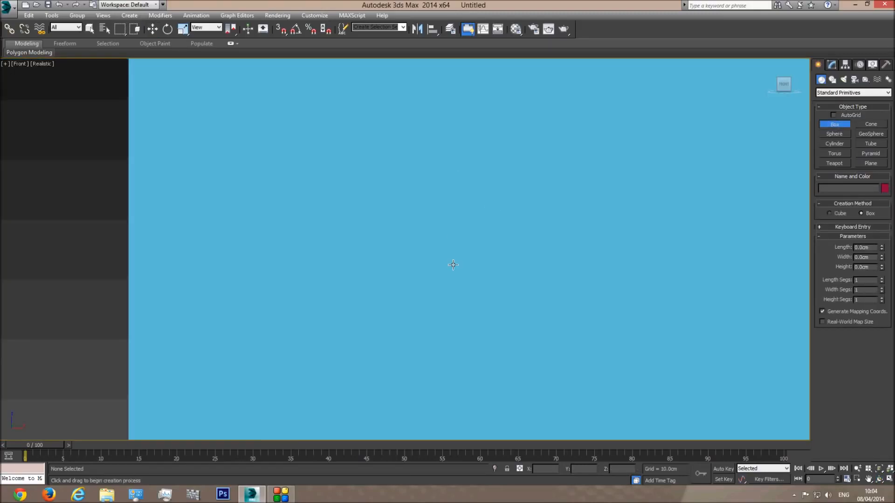
key("F3")
scroll(431, 294, "down", 5)
middle_click_drag(394, 205, 383, 261)
scroll(332, 211, "up", 5)
scroll(243, 201, "down", 5)
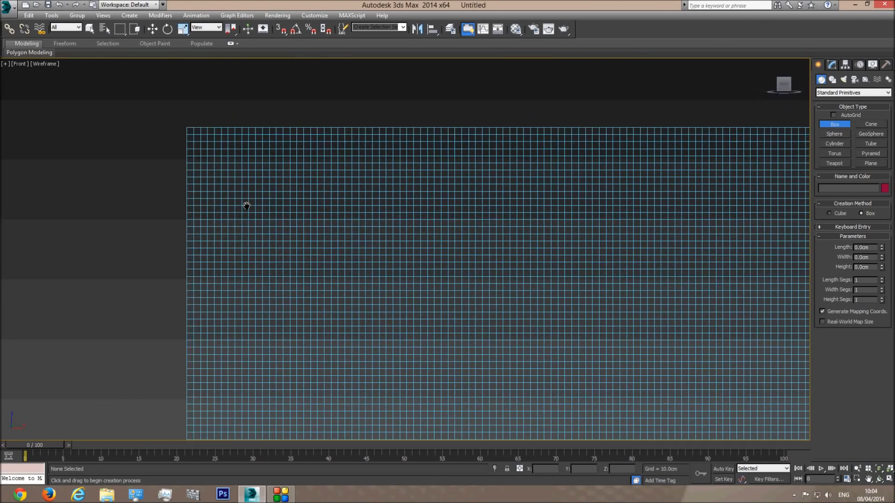
left_click(281, 29)
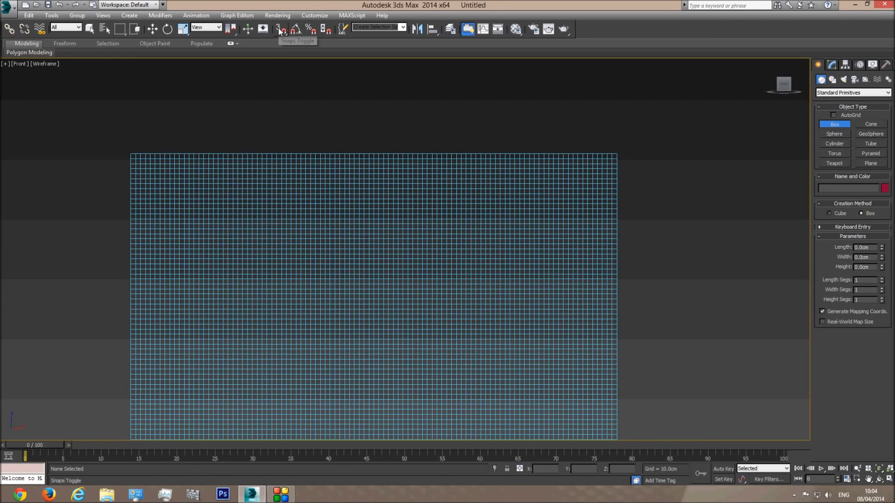
left_click_drag(129, 151, 619, 174)
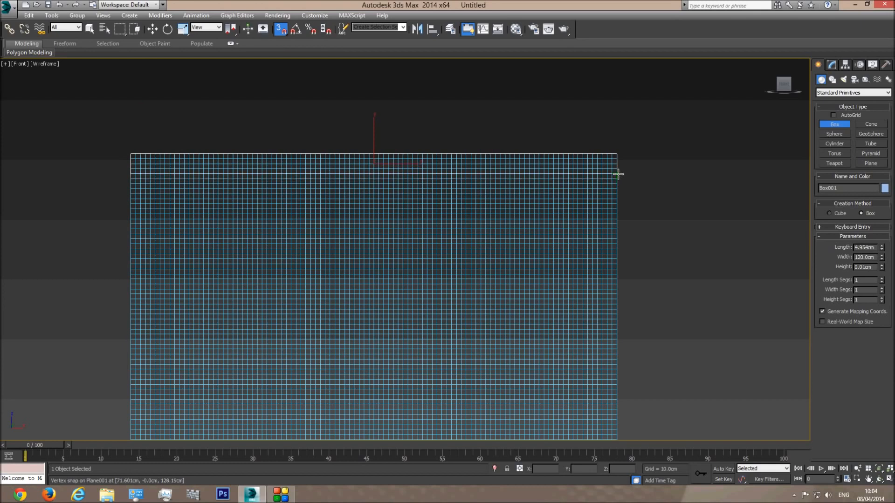
left_click(622, 170)
Step: Set the height of the new box to 2 cm
double_click(867, 267)
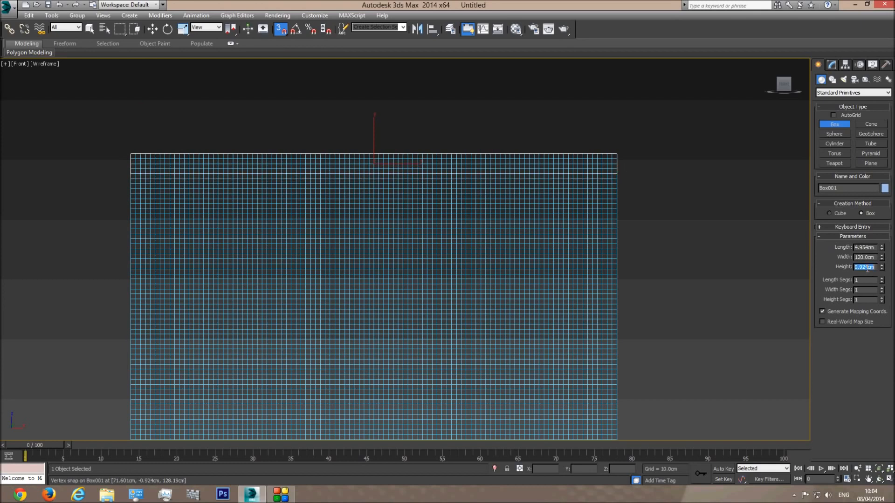
type("2")
key("Return")
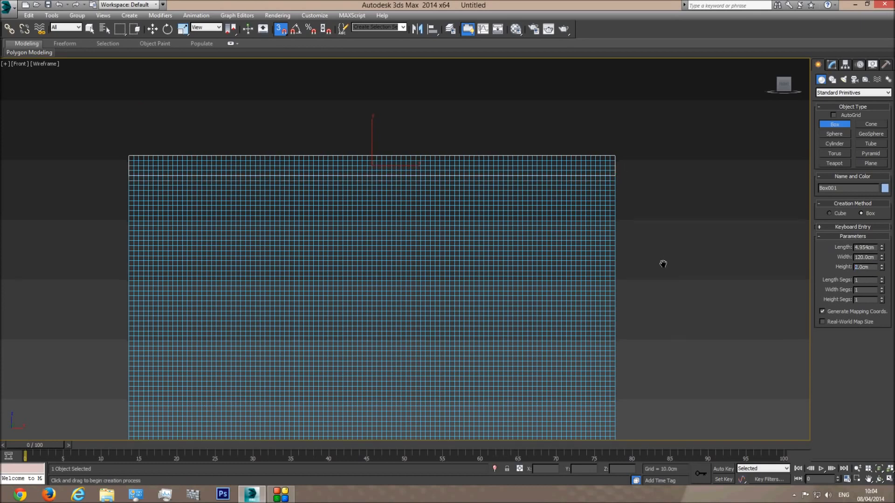
Step: Show edged faces in Perspective, turn snapping off, and move the box along Y to about 0.93 cm so it straddles the plane
key("p")
left_click(880, 479)
key("F3")
left_click_drag(377, 261, 425, 261)
key("F4")
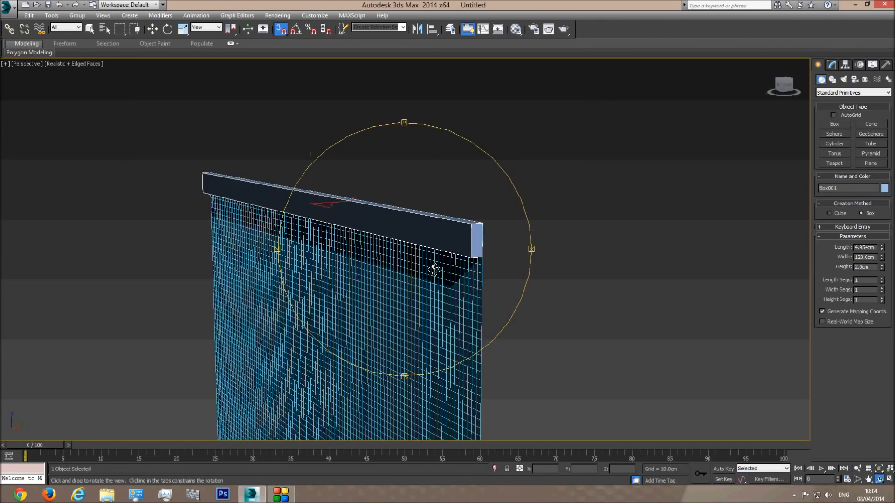
left_click(152, 28)
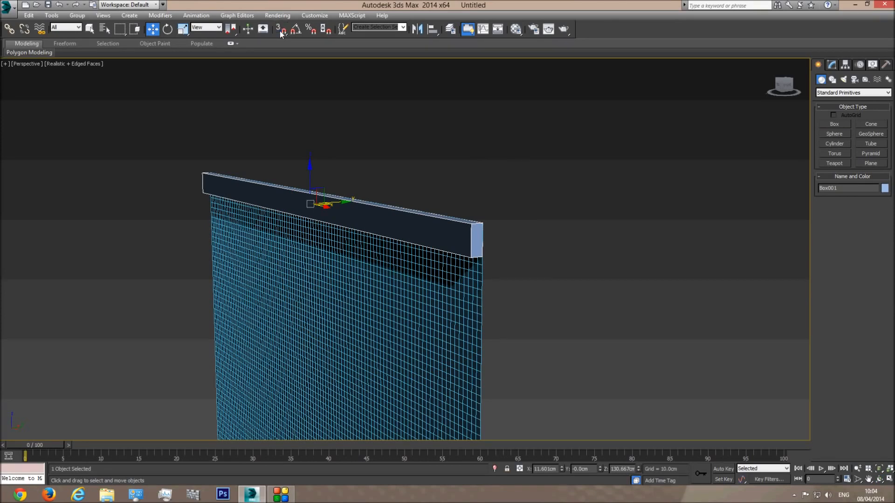
left_click_drag(336, 205, 349, 207)
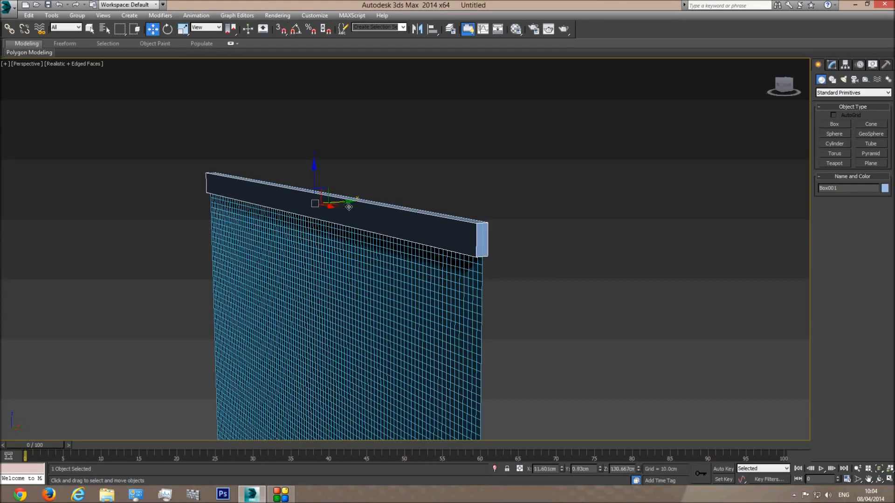
Step: Set the box's width segments to 50, and select the plane below it
left_click(832, 65)
left_click_drag(882, 228, 873, 7)
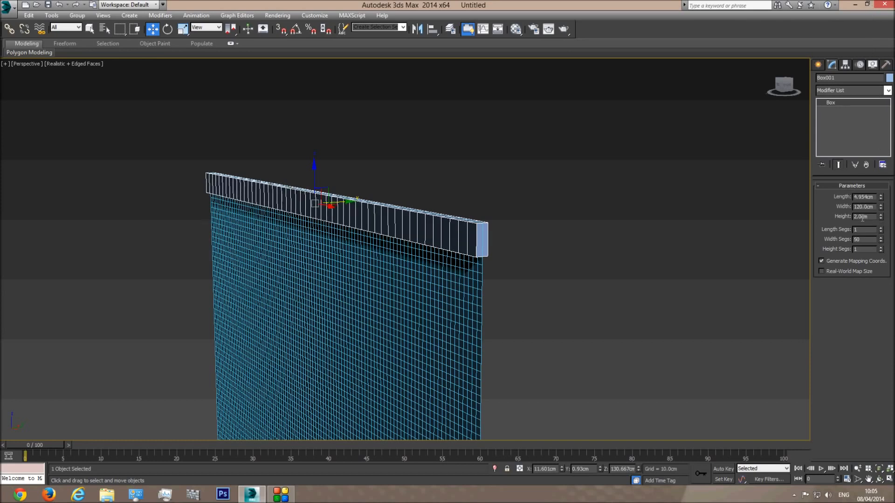
left_click(383, 292)
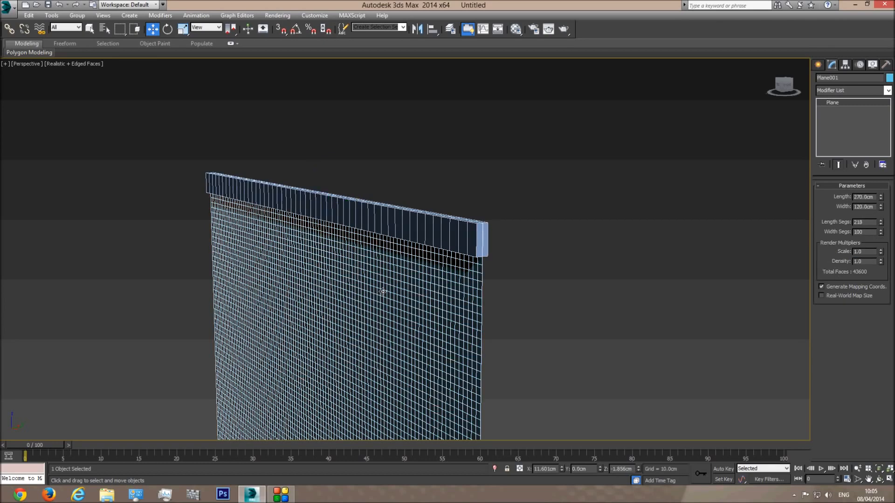
Step: Set the top box's segments to 6 along its length, 100 along its width and 3 along its height, and deselect it
left_click(468, 233)
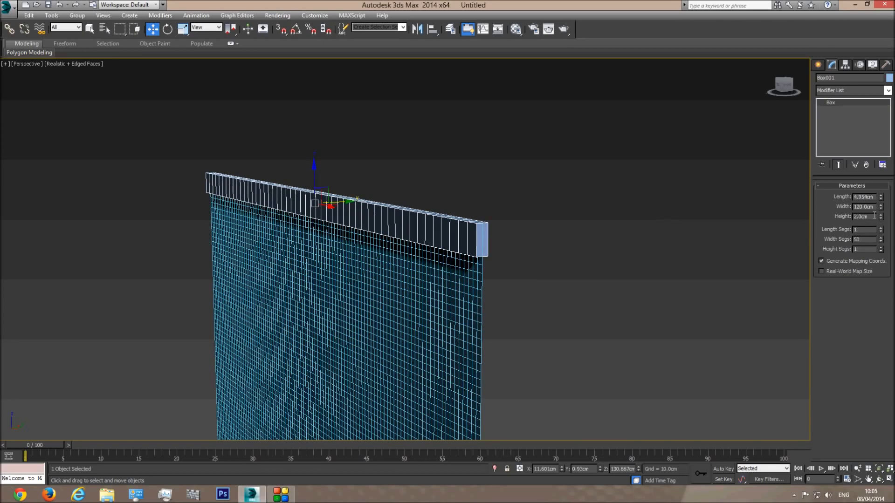
left_click(856, 239)
type("100")
key("Return")
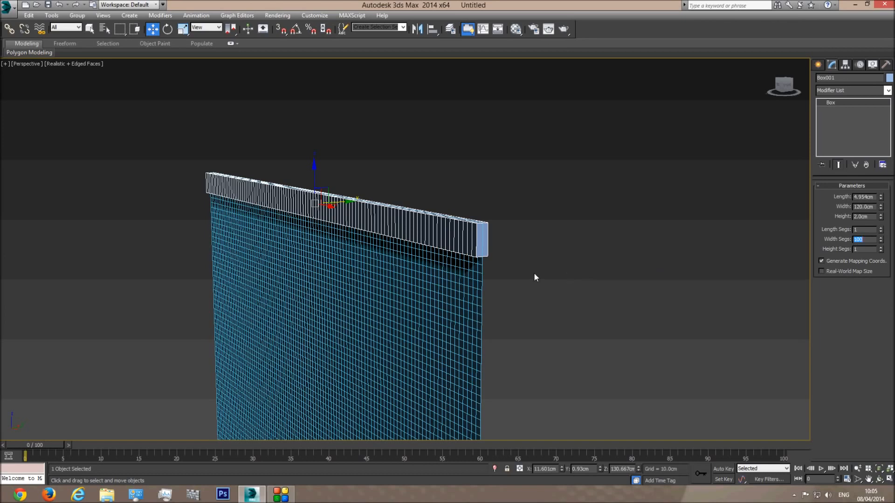
middle_click_drag(534, 273, 538, 273)
left_click_drag(882, 250, 882, 201)
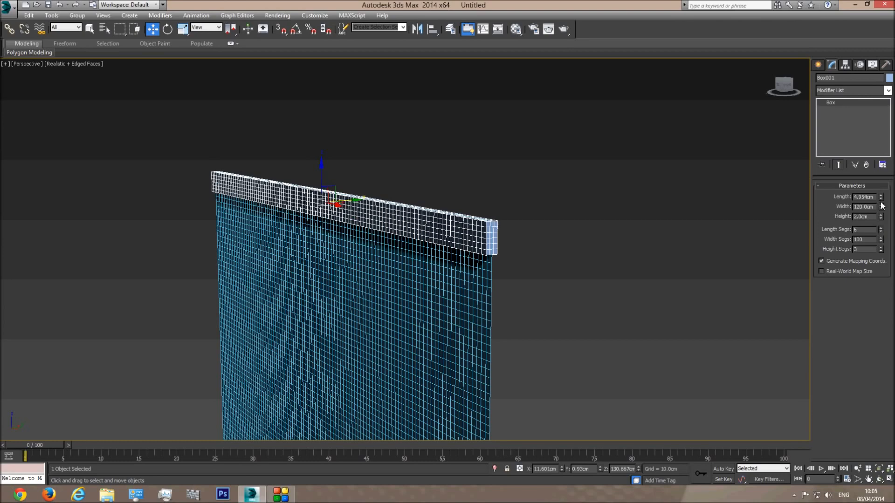
scroll(536, 222, "up", 5)
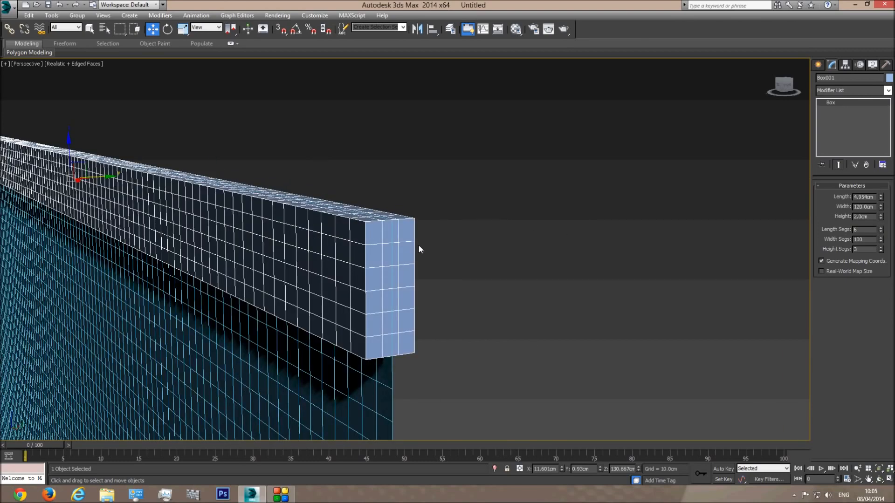
scroll(531, 340, "down", 5)
left_click(679, 252)
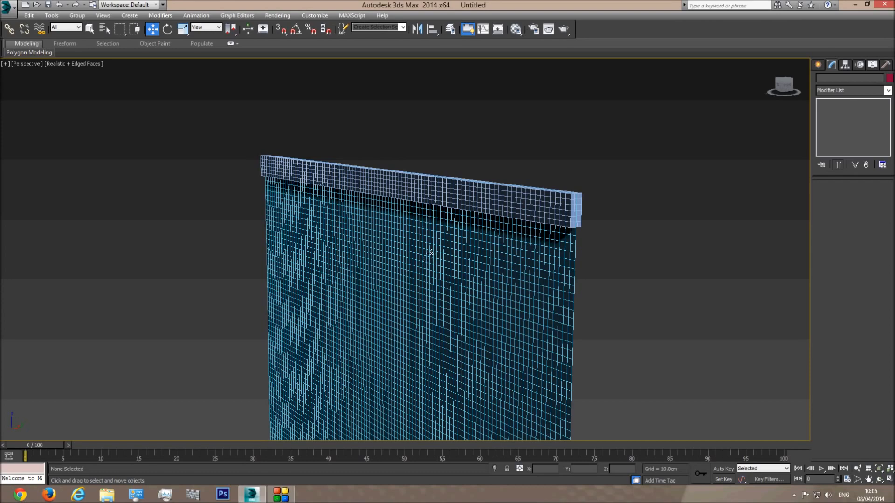
Step: Examine the box bar and the hanging plane from a raised angle in Perspective, over the plane's full height
scroll(613, 254, "down", 3)
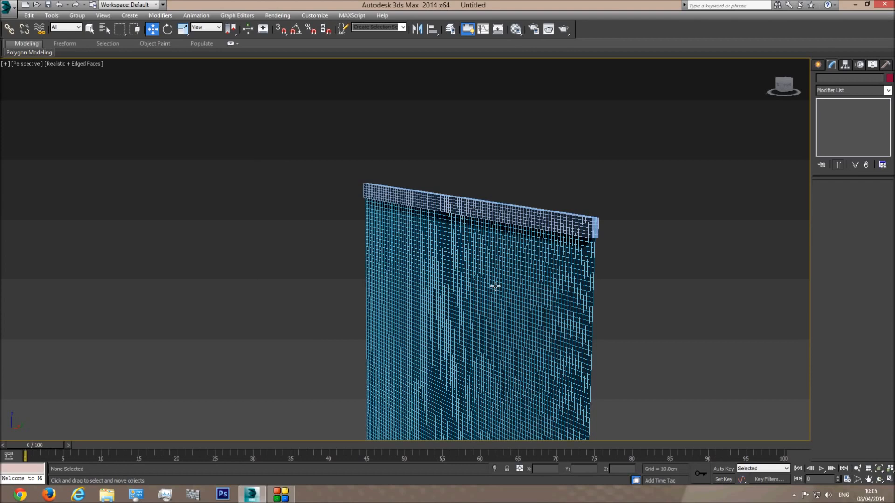
scroll(567, 260, "down", 1)
scroll(503, 261, "up", 3)
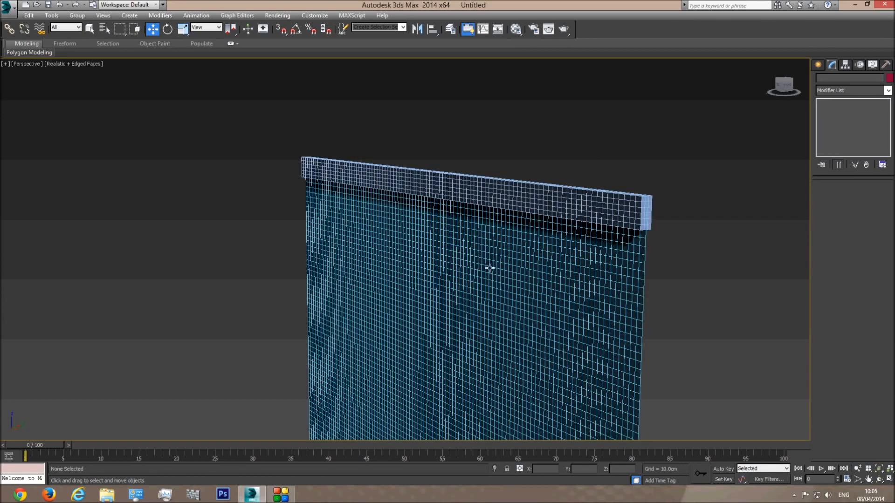
middle_click_drag(621, 273, 559, 274)
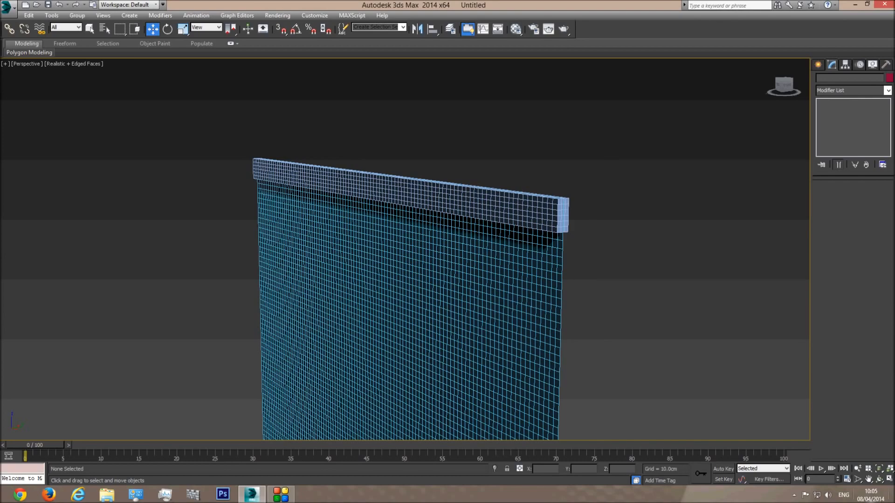
left_click(877, 479)
left_click_drag(450, 279, 447, 236)
key("w")
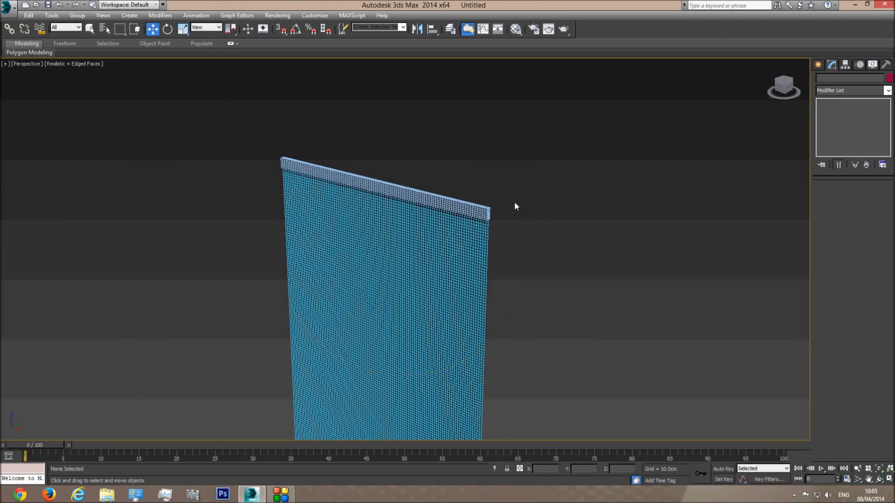
left_click(465, 210)
middle_click_drag(539, 247, 511, 388, "alt")
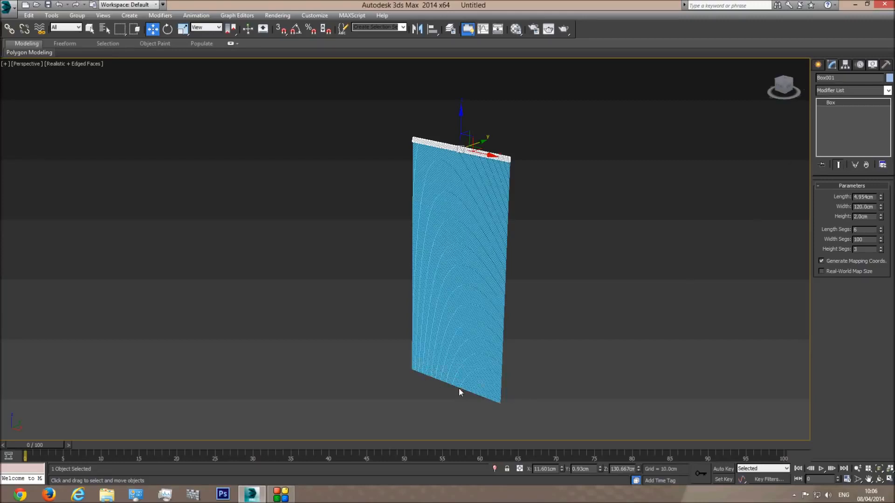
Step: In the Top view, create a floor plane about 216 cm wide and 149 cm long around the curtain, with 72 length segments
left_click(820, 65)
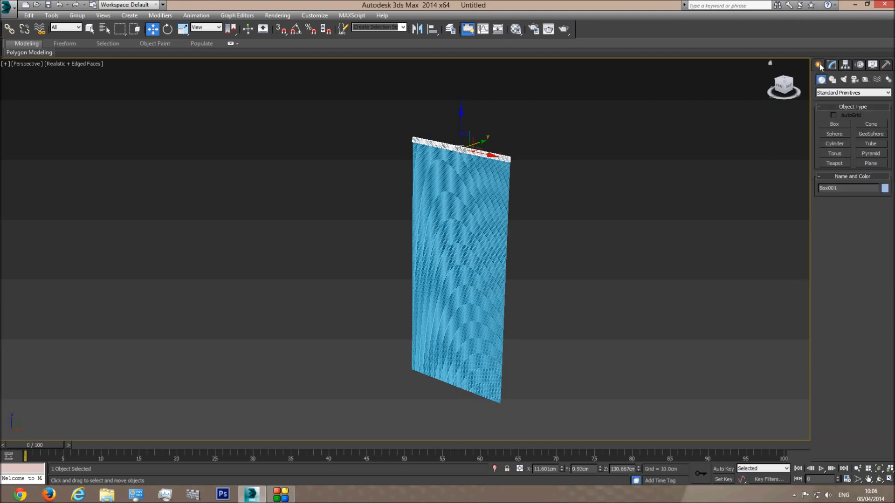
left_click(870, 163)
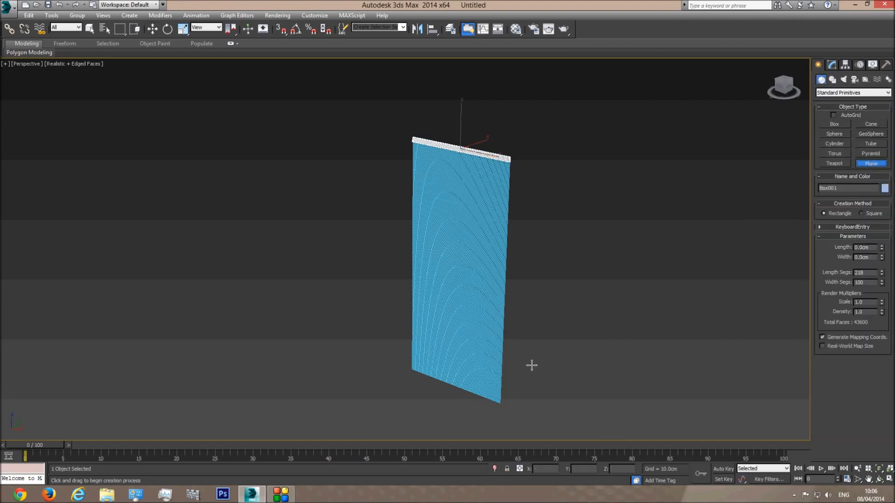
key("t")
left_click_drag(196, 104, 634, 407)
middle_click_drag(543, 240, 542, 248)
scroll(542, 248, "up", 4)
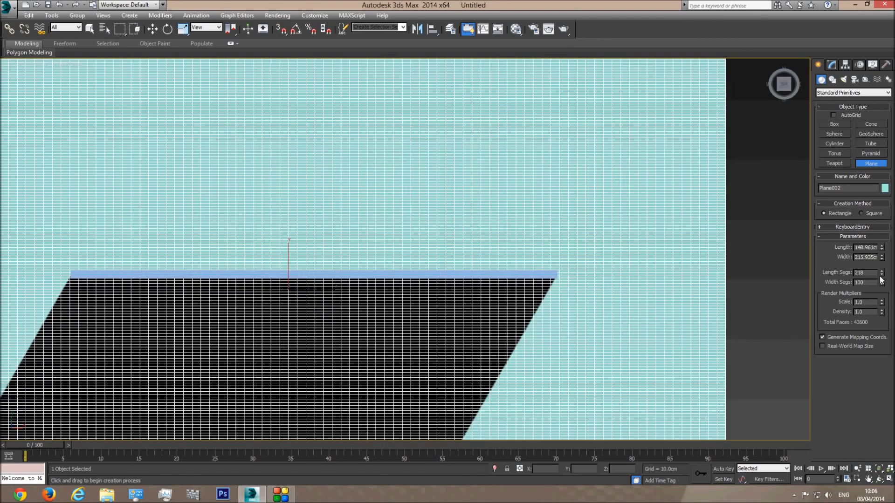
left_click_drag(881, 277, 881, 303)
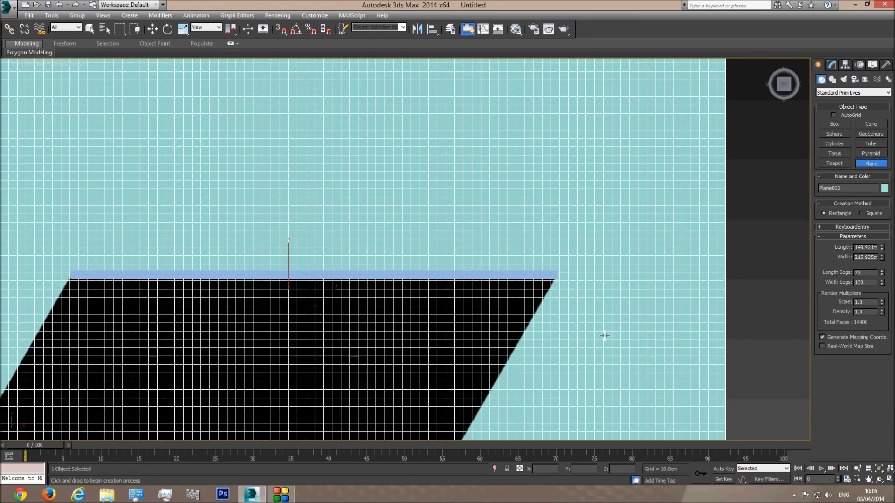
middle_click_drag(604, 336, 594, 298)
Step: In the Front view, move the floor plane down below the curtain to about -171.4 cm on Z, and return to Perspective
key("f")
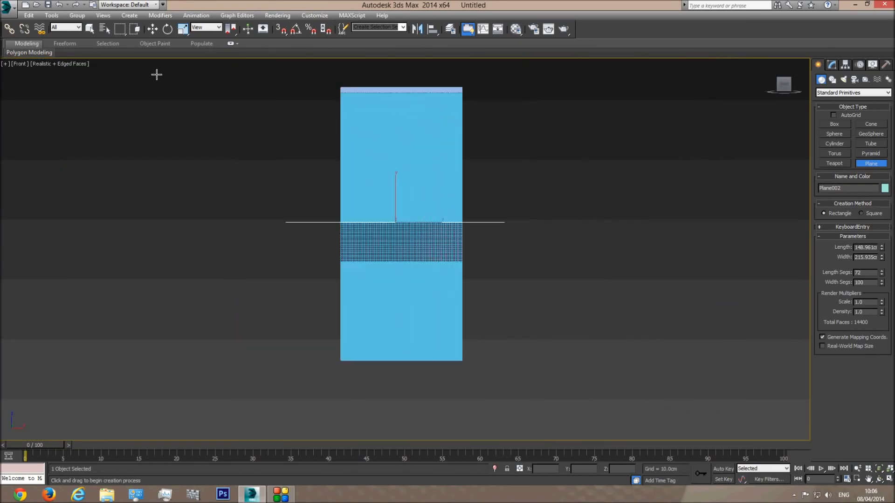
left_click(153, 30)
left_click_drag(394, 193, 387, 366)
key("p")
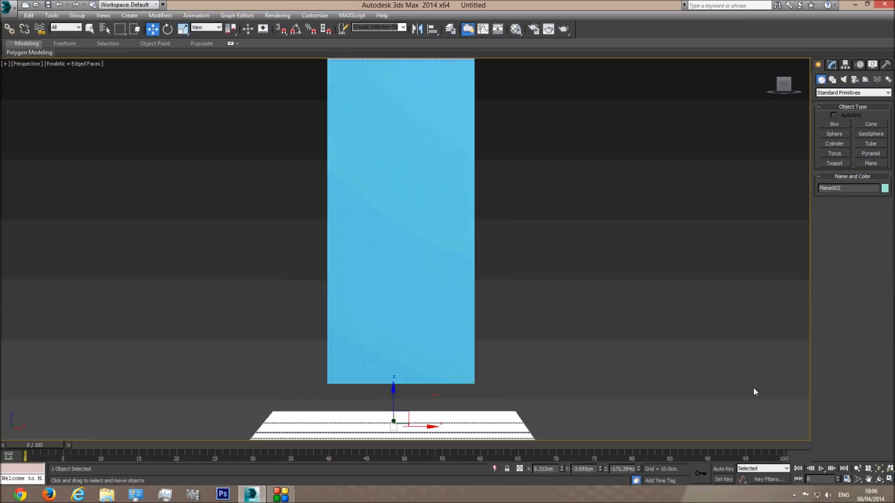
left_click(879, 480)
left_click_drag(445, 242, 433, 286)
key("w")
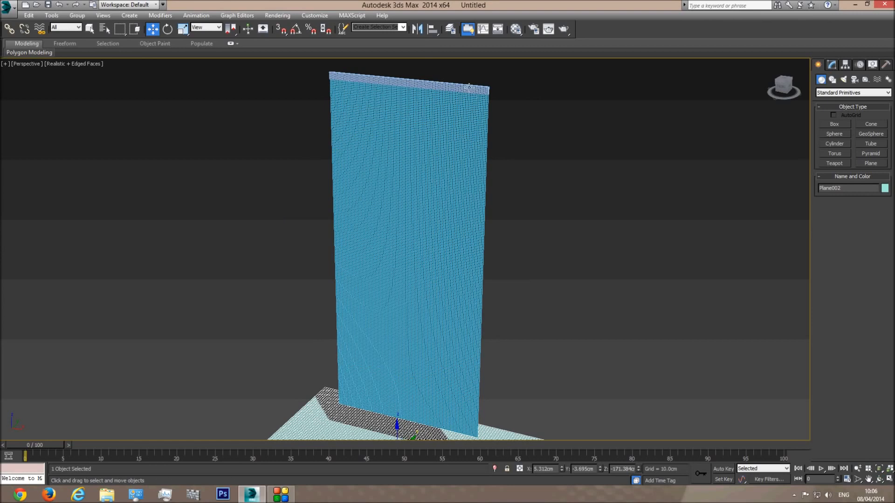
Step: Use Auto Key to animate the top box narrowing to about 81% along X at frame 40, and go back to frame 0
left_click(469, 88)
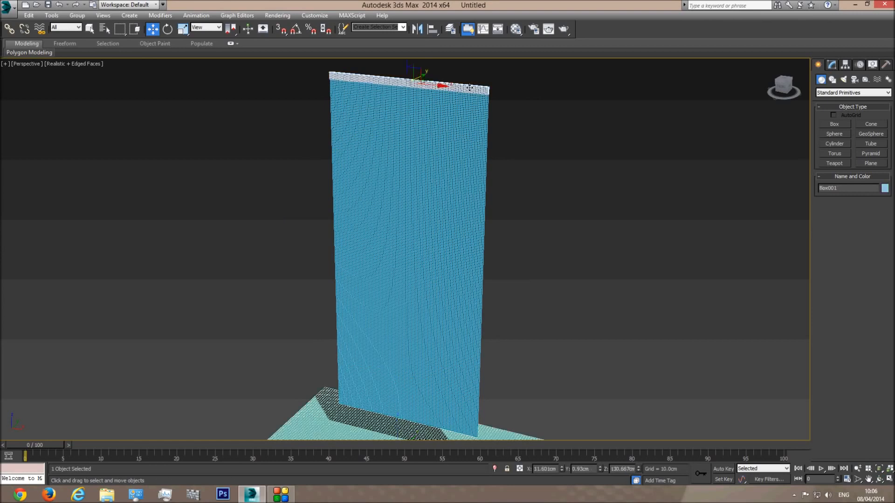
left_click(332, 416)
middle_click_drag(503, 397, 522, 386)
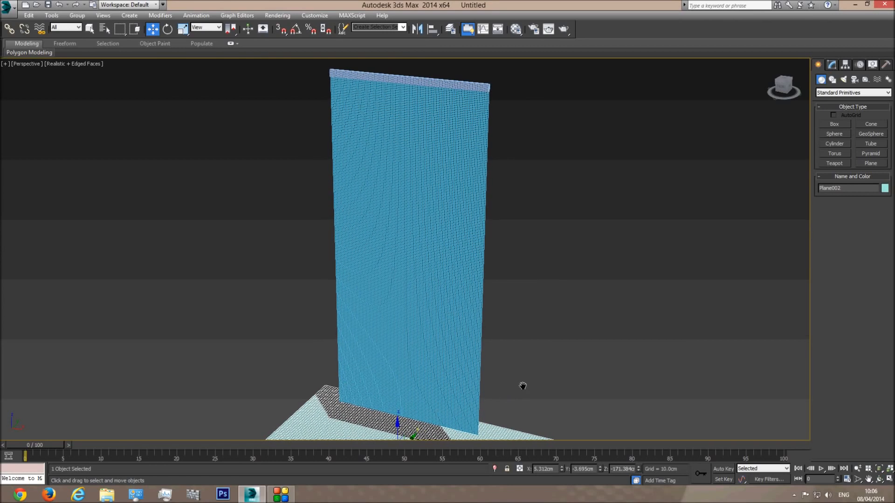
left_click(460, 87)
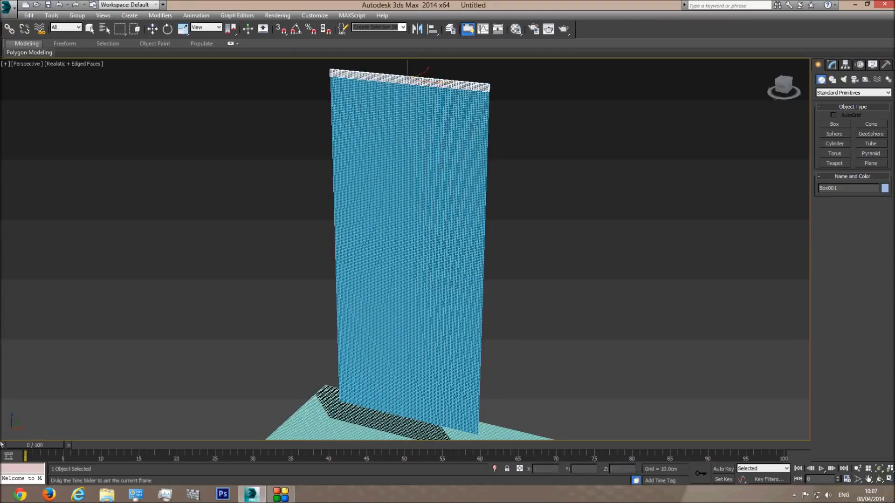
left_click(723, 470)
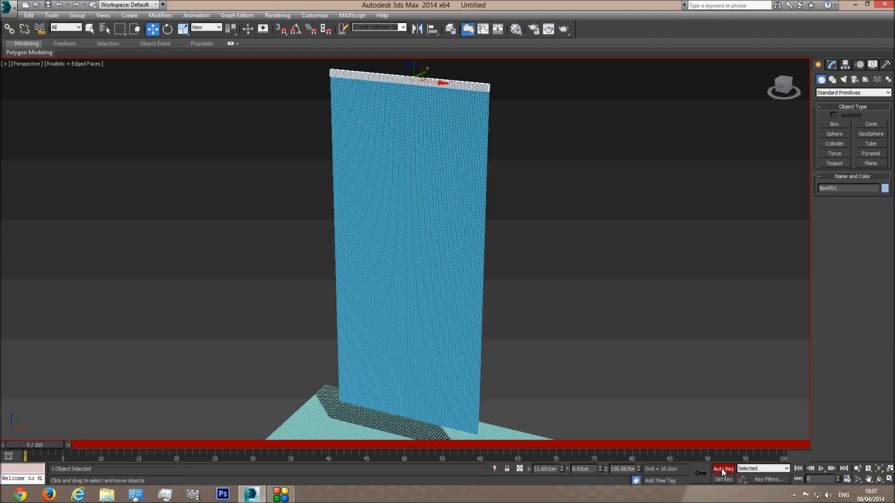
left_click_drag(39, 445, 340, 445)
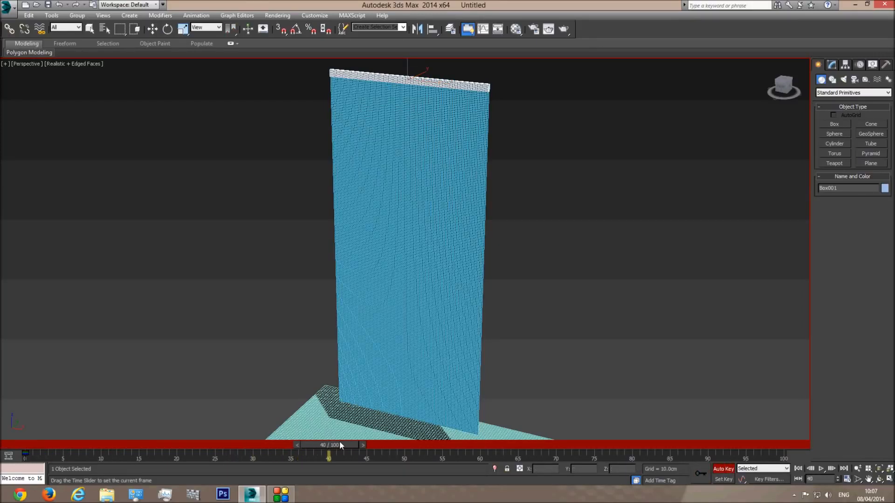
key("w")
left_click(187, 32)
middle_click_drag(406, 131, 405, 210)
left_click_drag(445, 170, 440, 171)
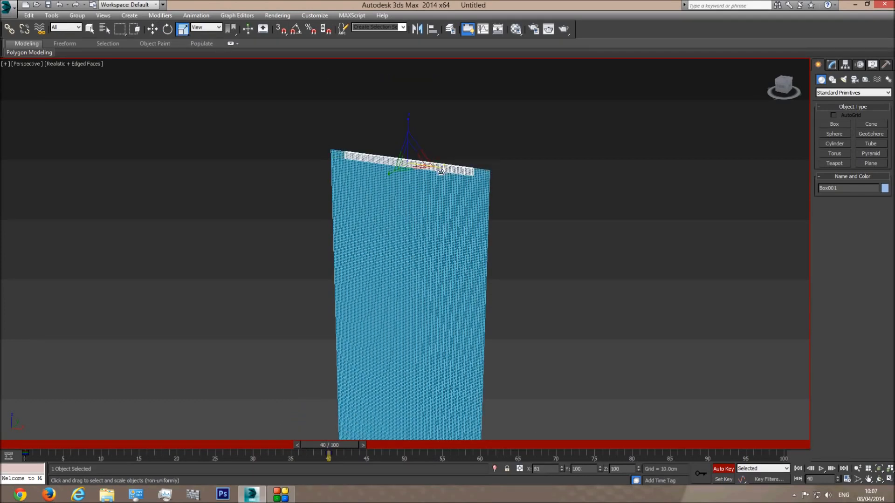
left_click_drag(339, 447, 46, 446)
left_click(724, 469)
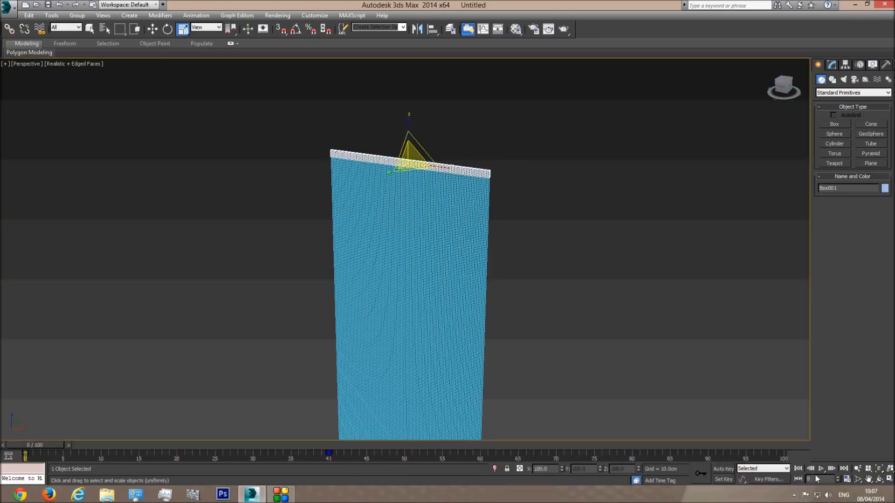
Step: Play back the box's scale animation and scrub to frame 40 to check where the narrowing ends
left_click(821, 469)
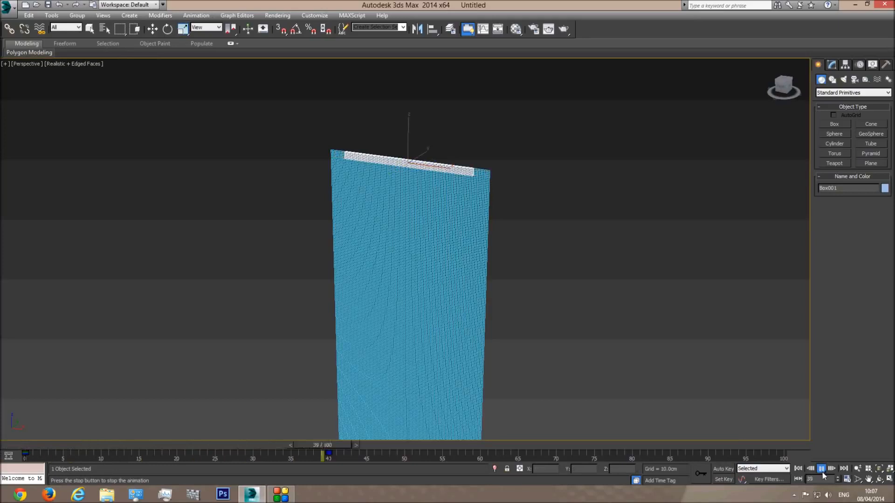
left_click(821, 469)
left_click_drag(420, 447, 351, 446)
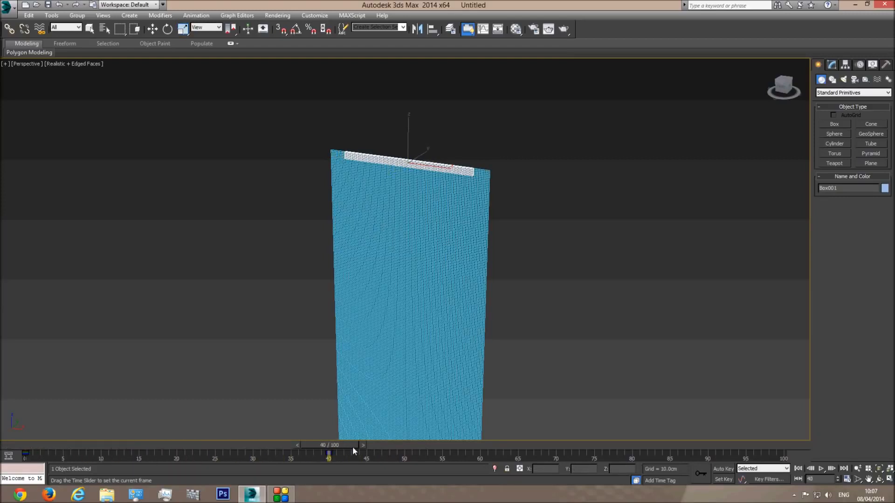
middle_click_drag(594, 309, 591, 265)
scroll(592, 266, "down", 3)
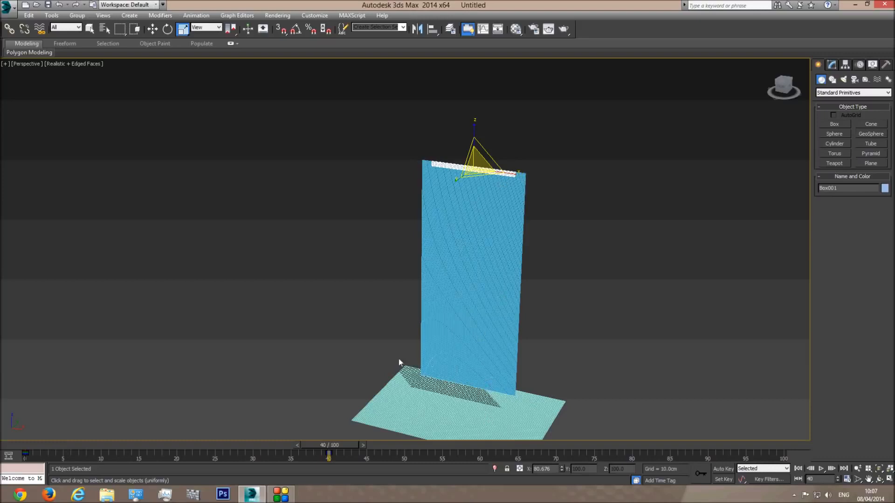
Step: With Auto Key, key the floor plane at frame 60 and raise it to about -129 cm on Z at frame 100
left_click_drag(336, 449, 500, 449)
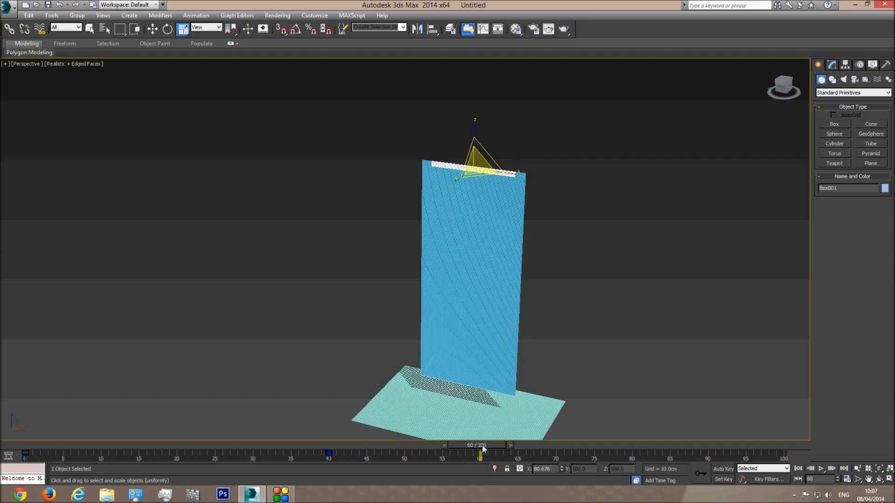
left_click(484, 413)
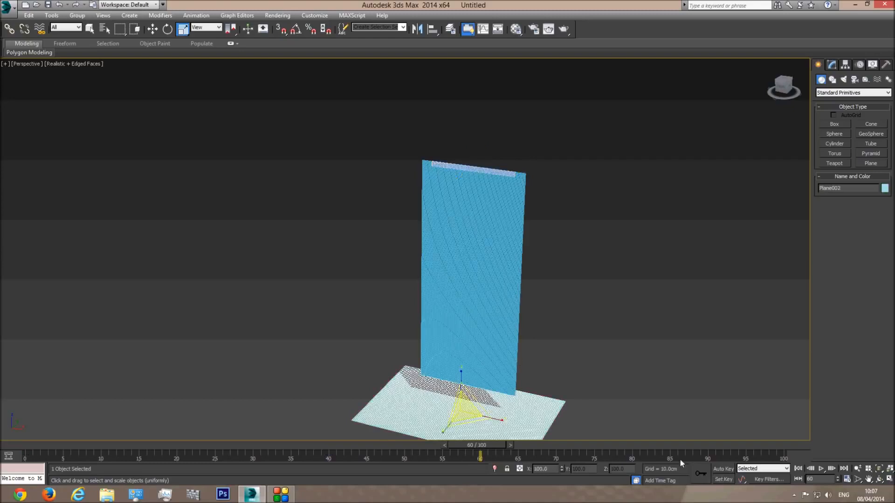
left_click(721, 469)
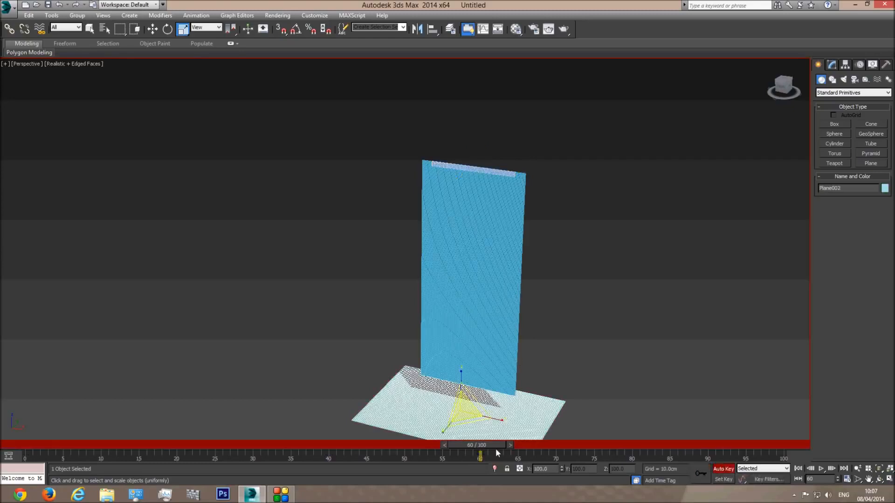
left_click_drag(483, 450, 784, 450)
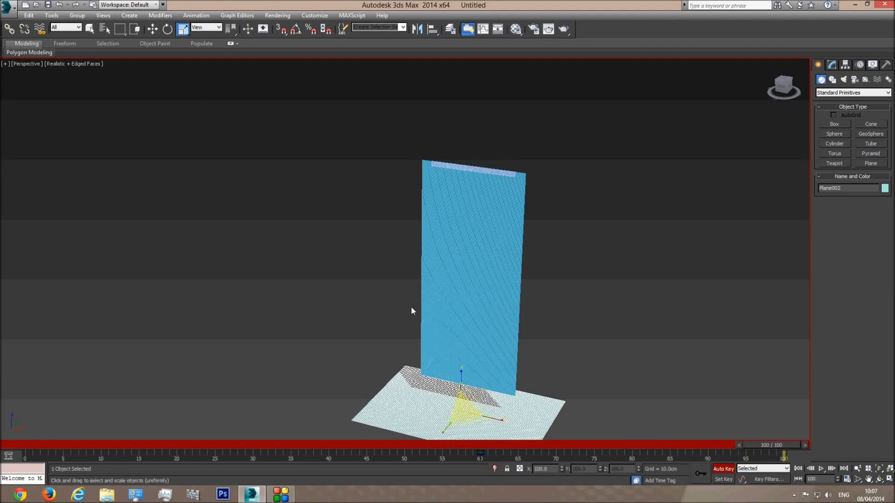
left_click(151, 29)
left_click_drag(462, 386, 459, 355)
left_click(458, 354)
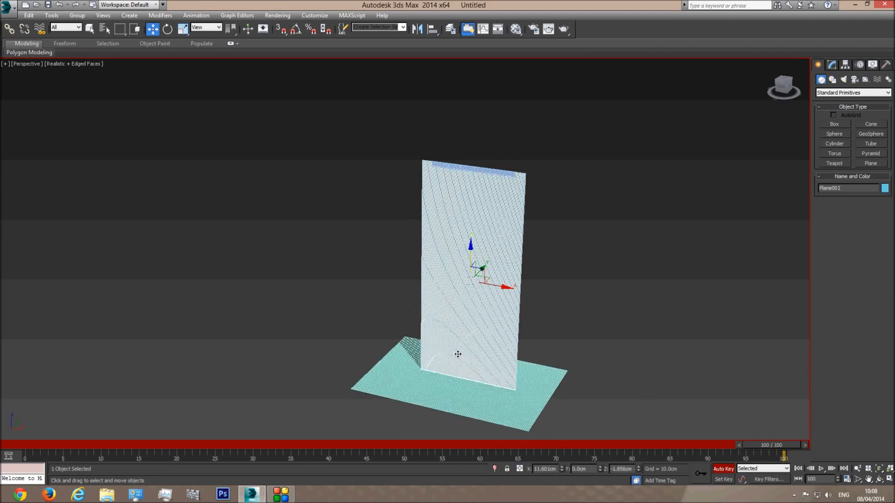
left_click(536, 390)
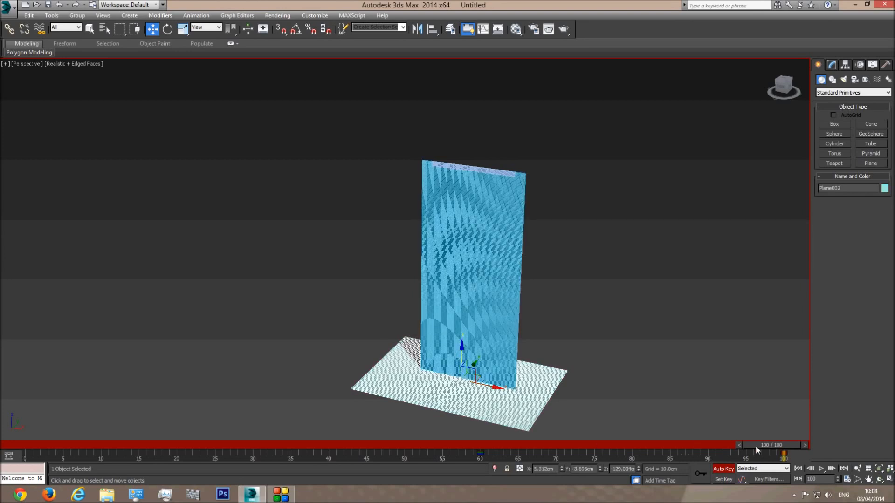
left_click_drag(756, 446, 35, 445)
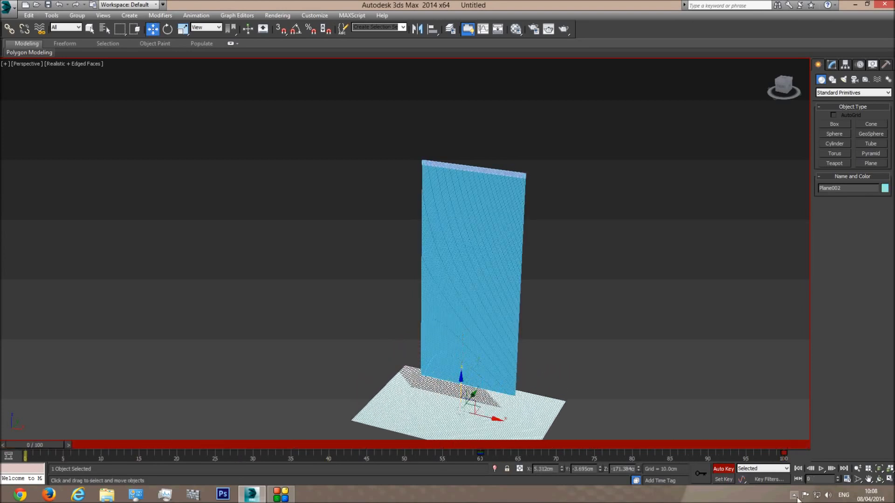
left_click(721, 470)
Step: Deselect everything, hide the edged faces in Perspective, and play back the combined box and floor plane animation
left_click(573, 166)
key("F3")
key("F3")
left_click(821, 469)
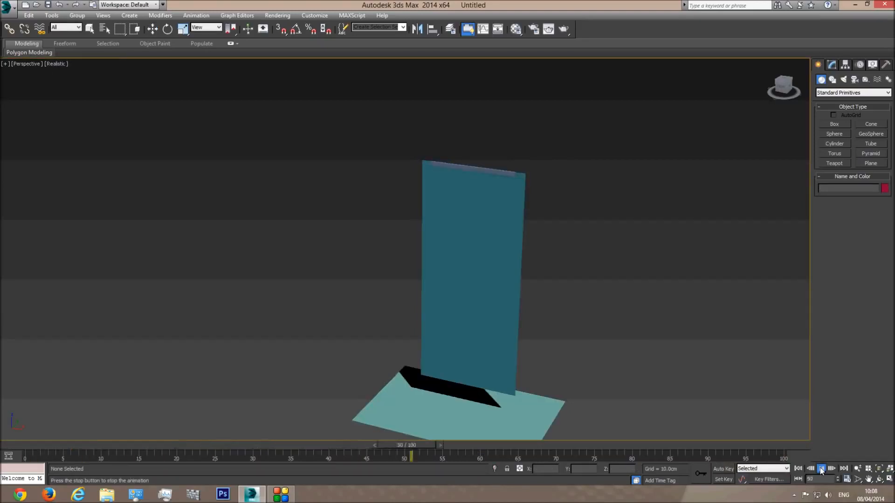
Step: Stop the playback, show edged faces in the viewport again, and rename the tall vertical plane as Curtain
left_click(821, 470)
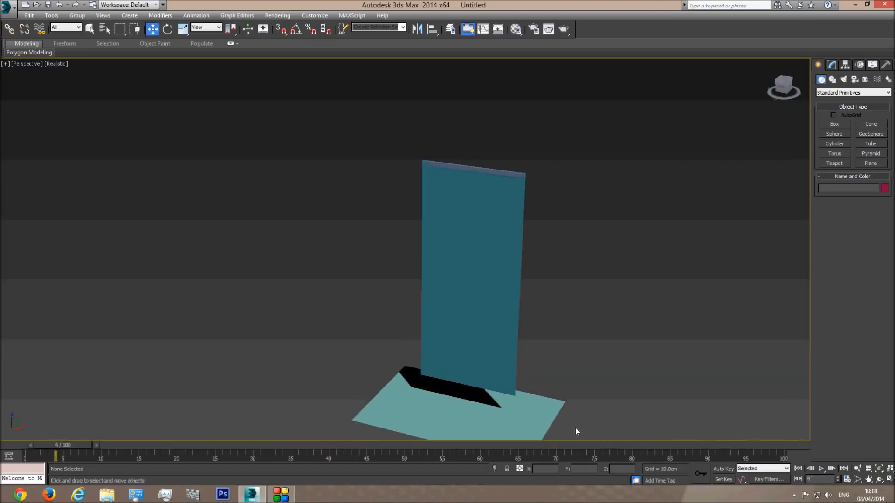
key("w")
key("F4")
left_click(487, 231)
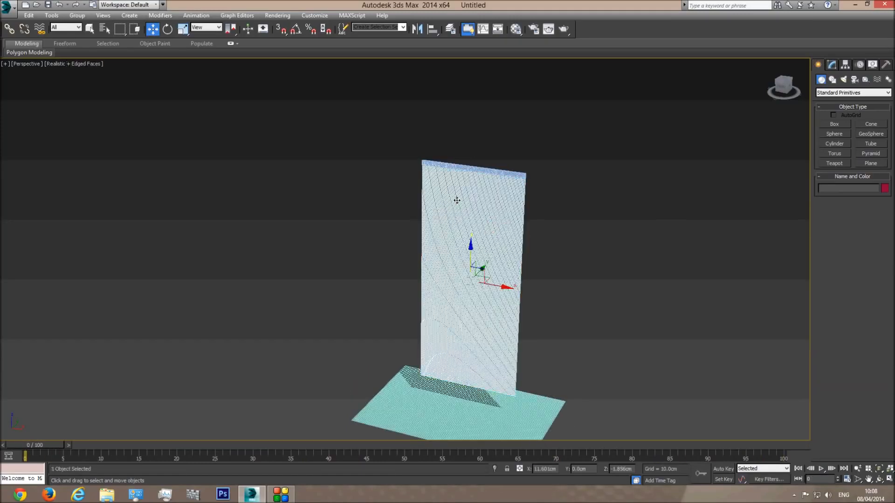
left_click(837, 65)
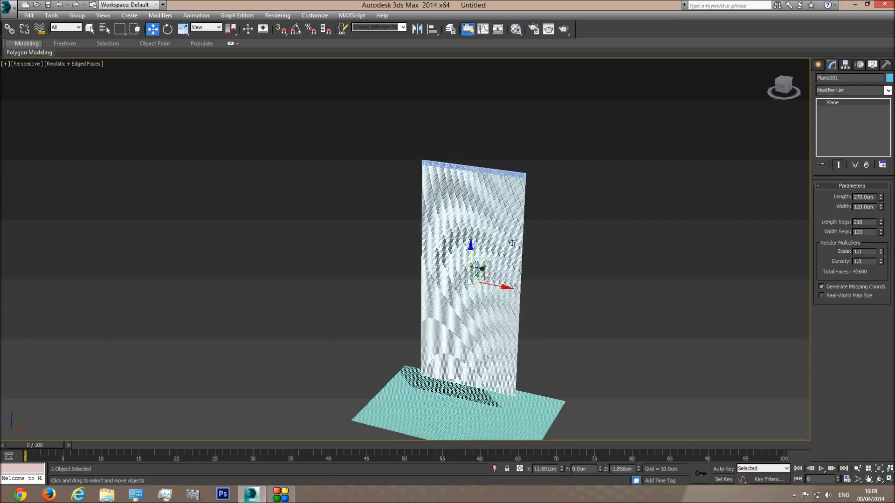
double_click(865, 77)
type("Curtain")
Step: Rename the top box as Halper-shrink and the floor plane as Helper-floor
left_click(495, 173)
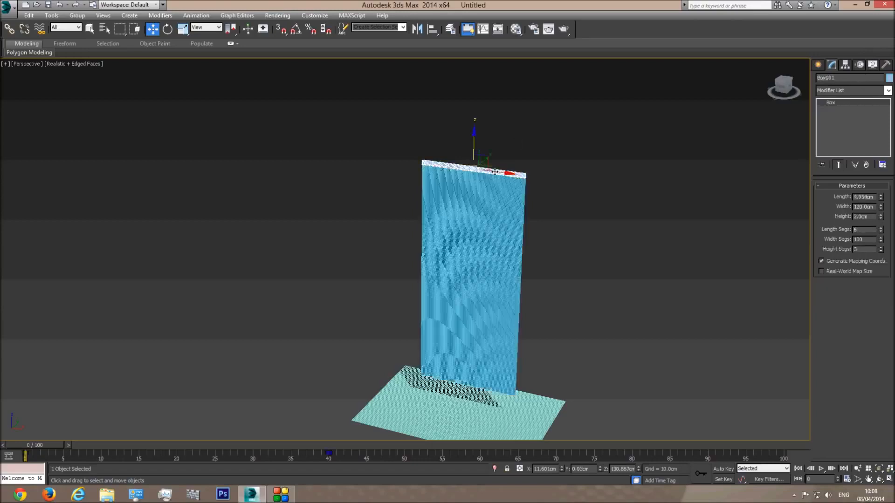
double_click(843, 76)
type("Halper-shrink")
left_click(475, 401)
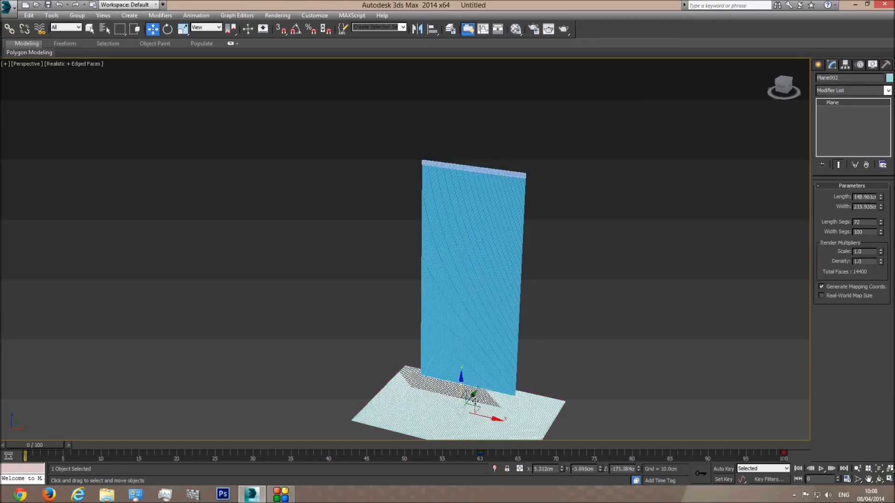
double_click(854, 76)
type("H")
Step: Add a Cloth modifier to the Curtain plane and set the plane as Cloth in its Object Properties
left_click(497, 208)
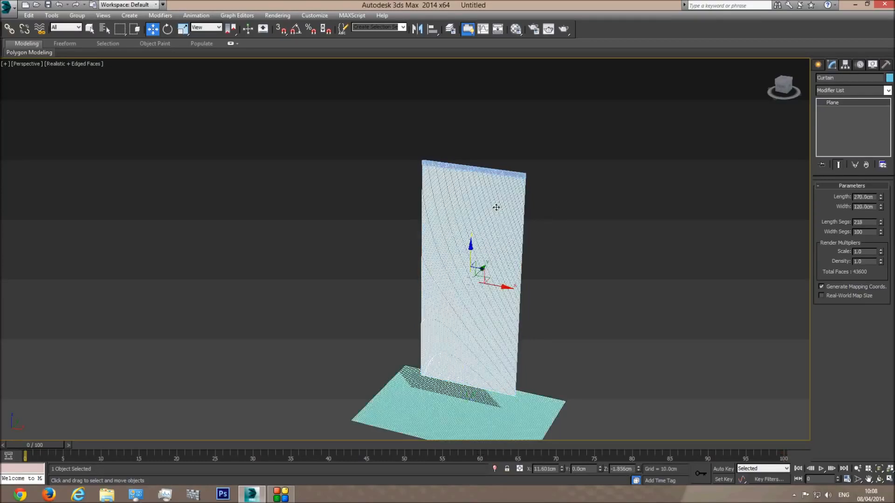
left_click(888, 90)
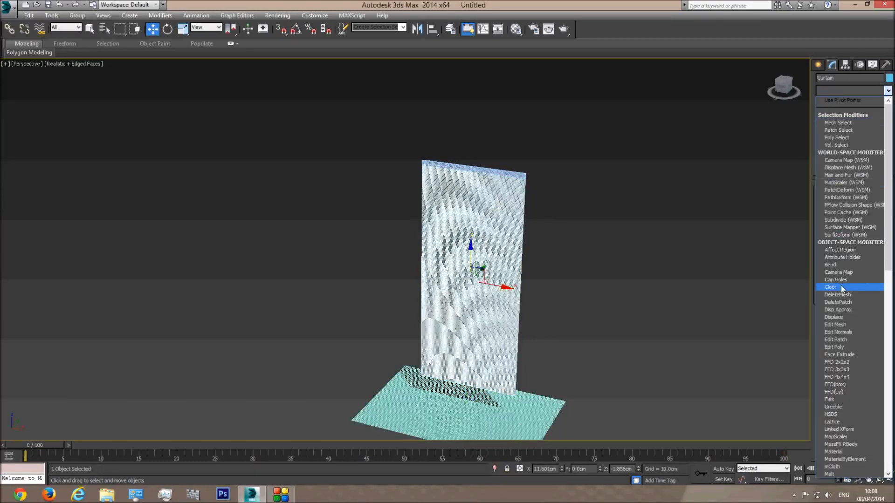
left_click(843, 287)
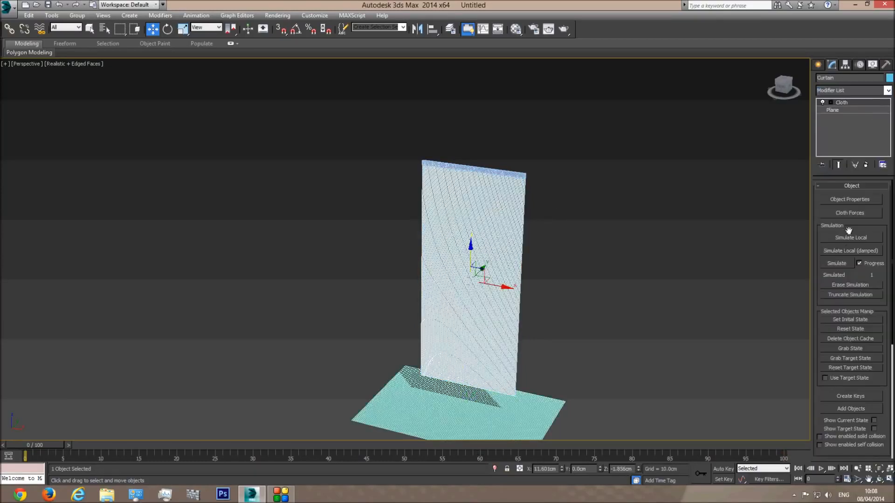
left_click(843, 199)
left_click_drag(426, 78, 683, 98)
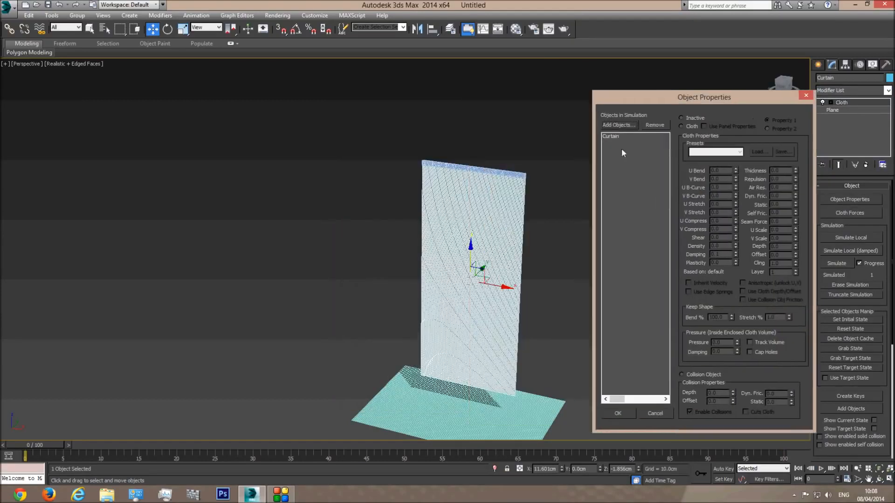
left_click(611, 136)
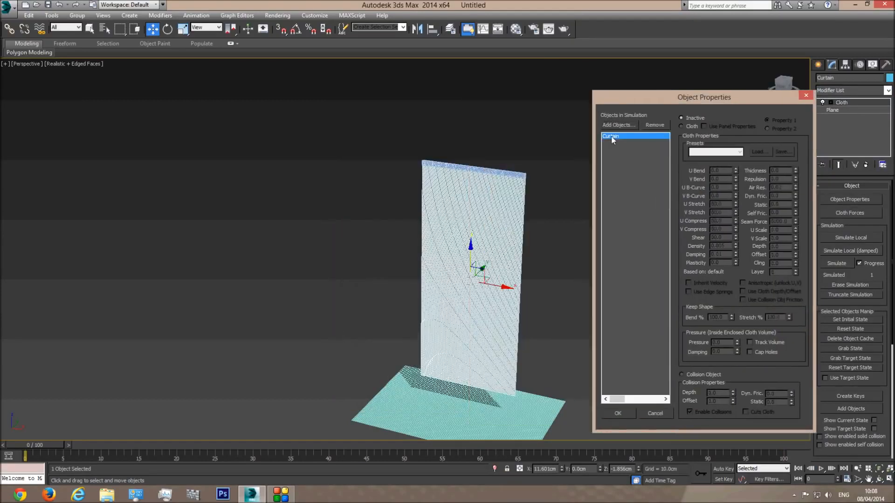
left_click(682, 126)
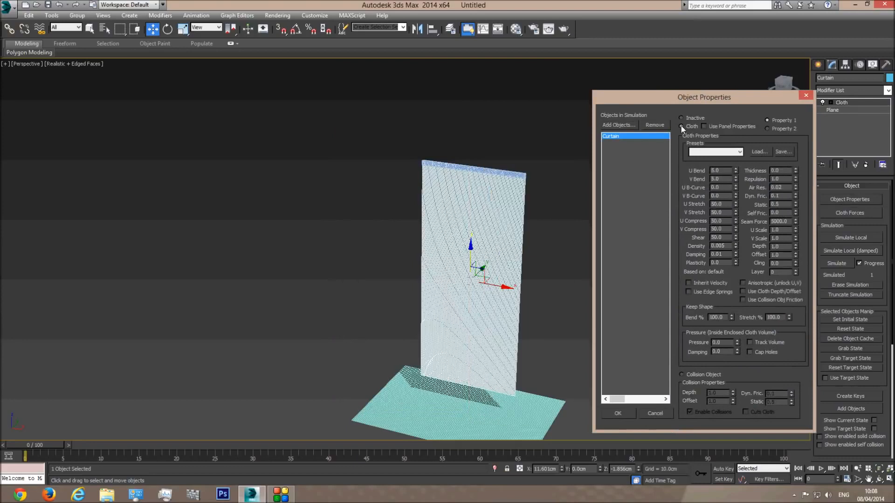
Step: Add Halper-shrink and Helper-floor to the cloth simulation and set both as collision objects
left_click(612, 126)
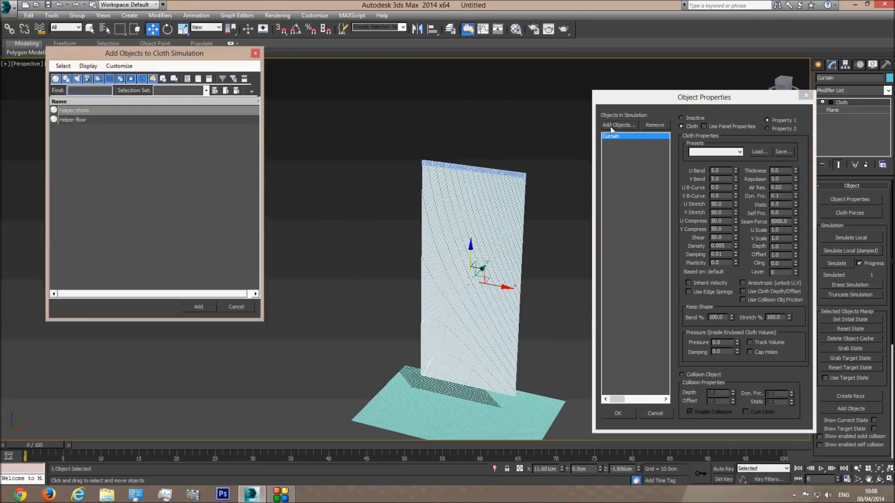
left_click(84, 115)
left_click(85, 120, "ctrl")
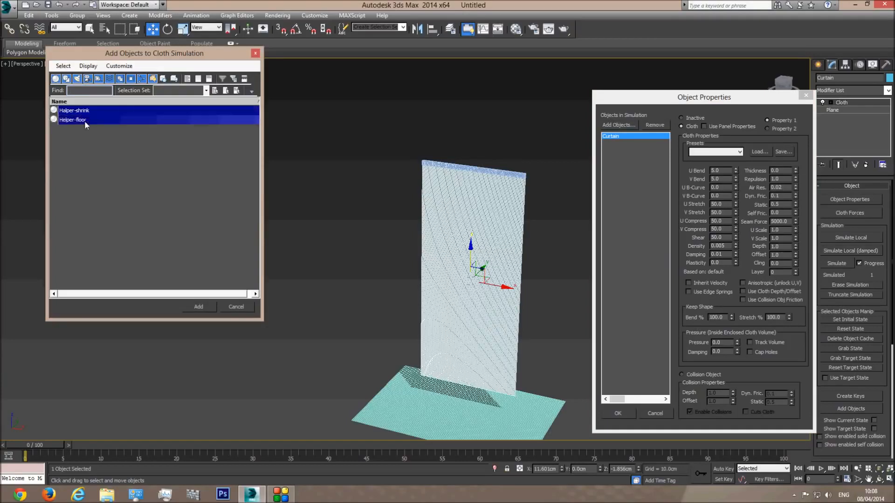
left_click(198, 307)
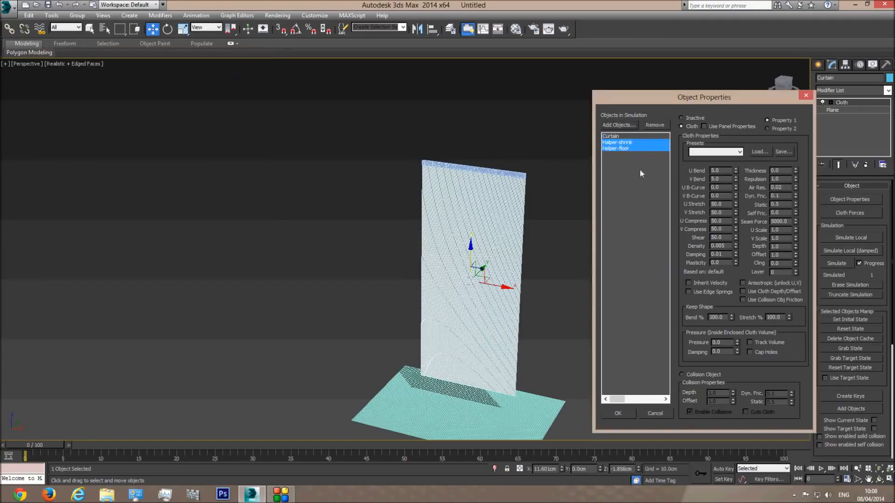
left_click(683, 375)
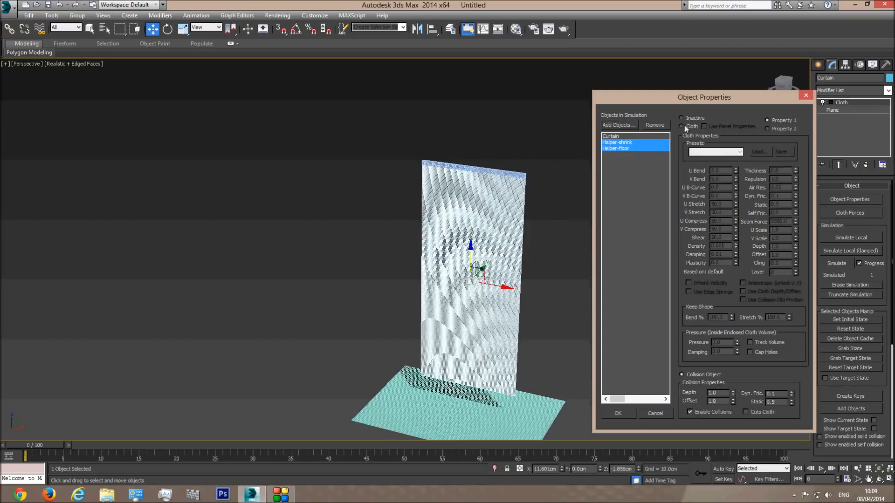
left_click(620, 148)
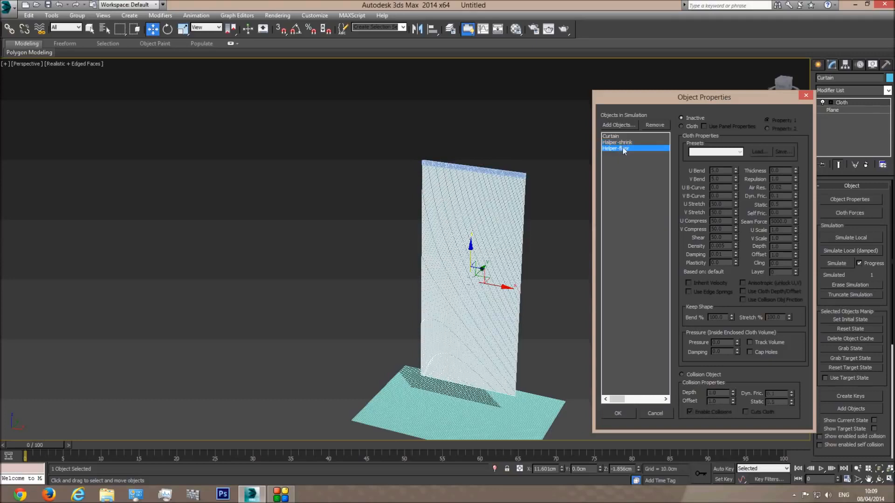
left_click(683, 375)
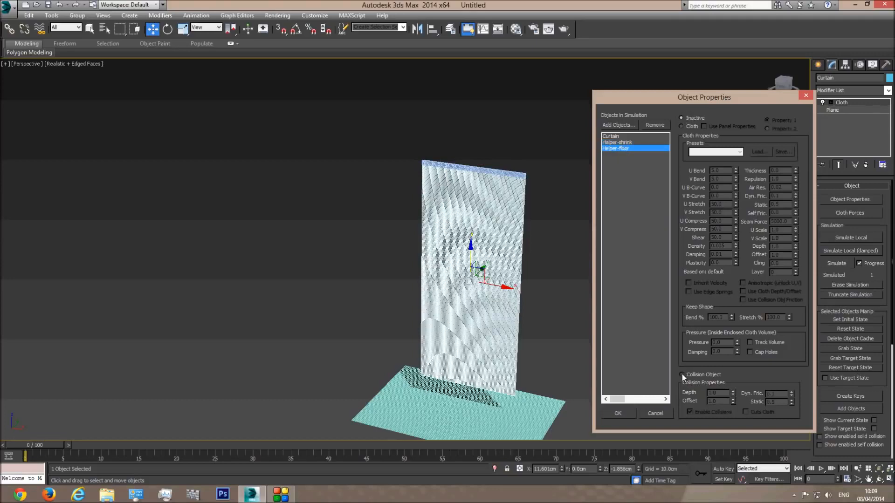
Step: Check the simulation role of each listed object, keep Curtain set as Cloth, and confirm the object properties
left_click(622, 142)
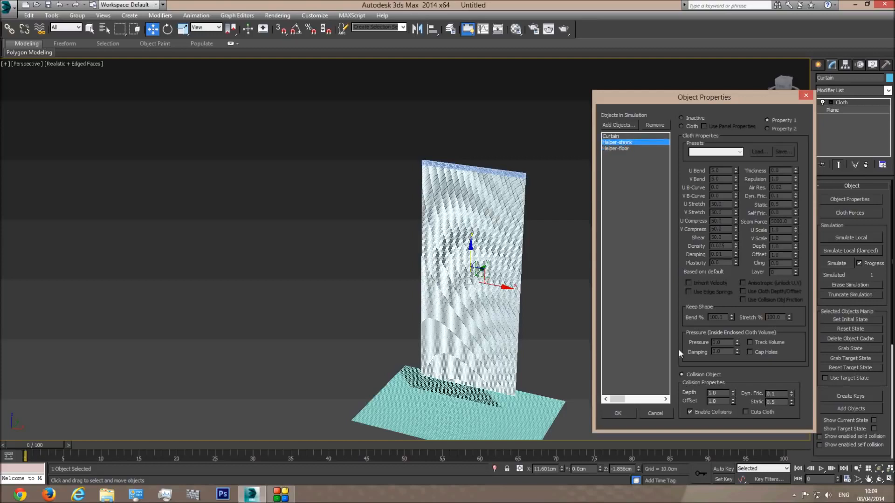
left_click(613, 136)
left_click(682, 126)
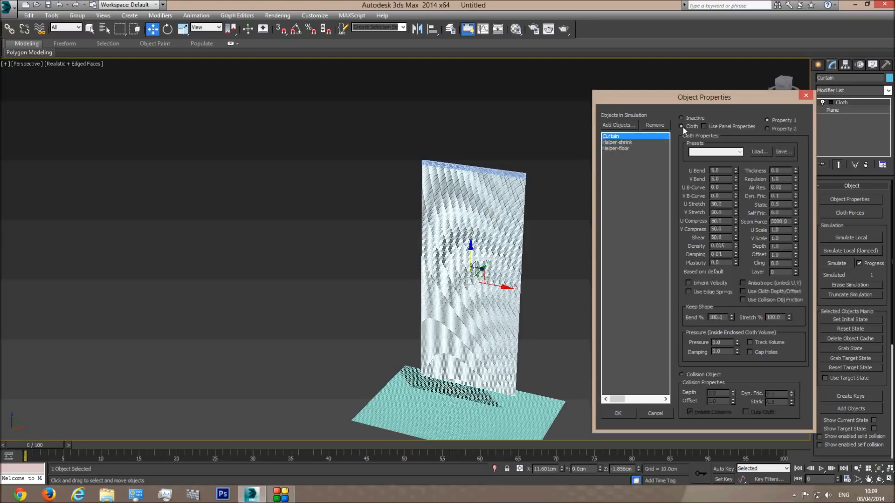
left_click(617, 149)
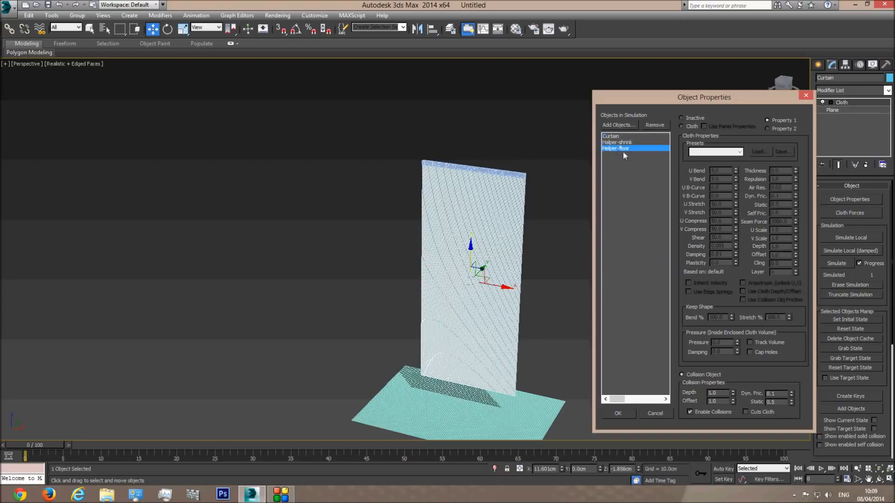
left_click(623, 142)
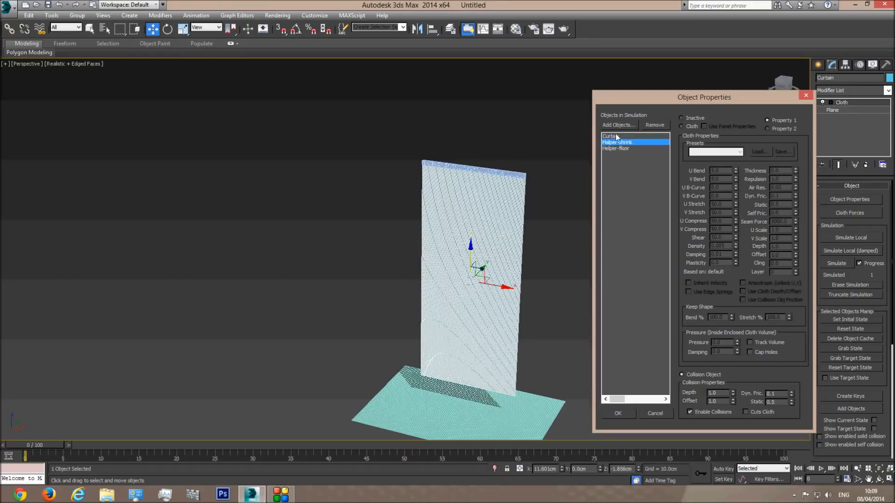
left_click(616, 137)
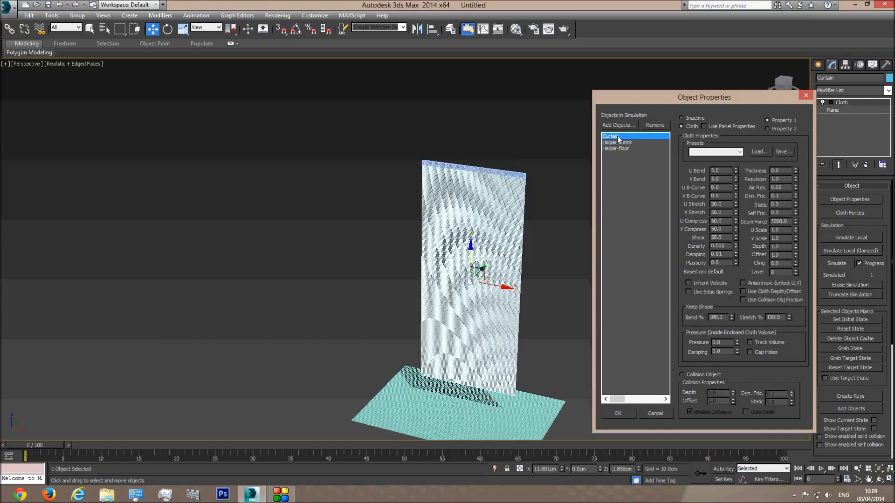
left_click(616, 412)
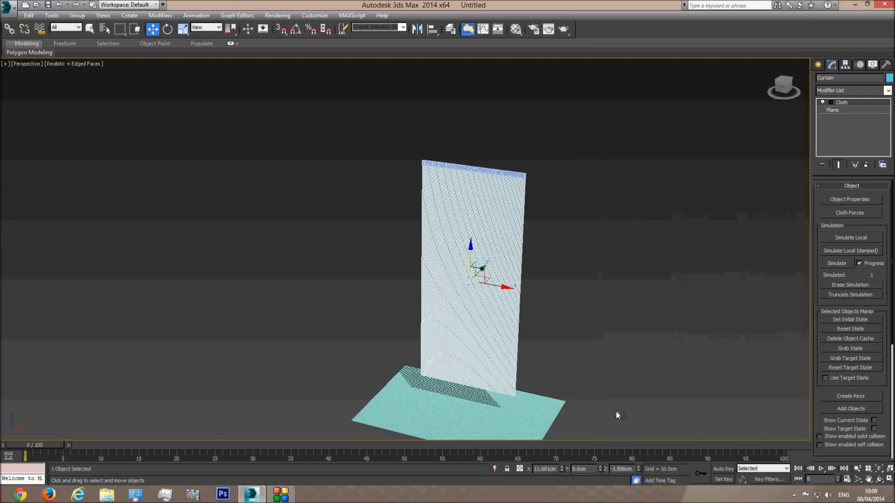
Step: Reopen the cloth Object Properties and review the roles assigned to Curtain, Halper-shrink and Helper-floor
left_click(839, 200)
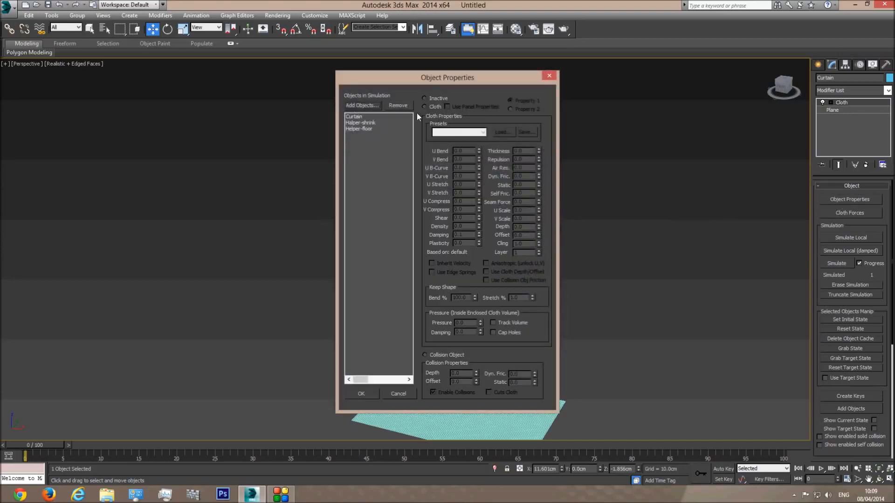
left_click(549, 76)
left_click(849, 199)
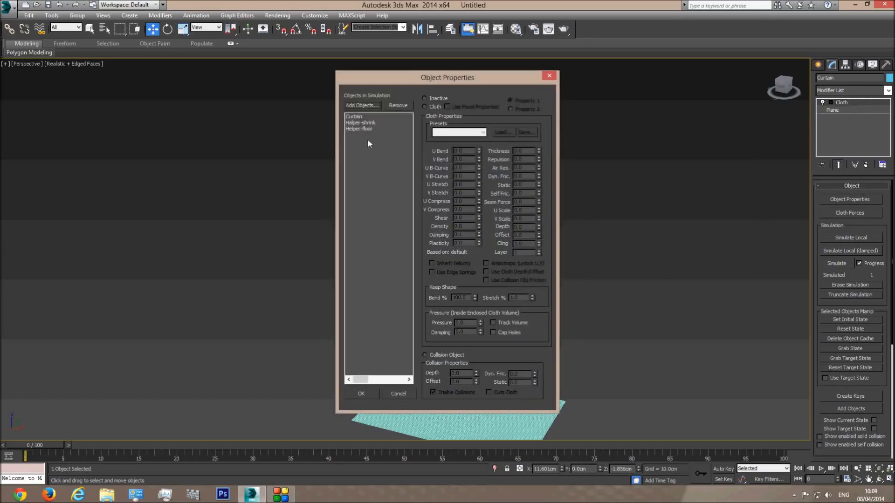
left_click(354, 117)
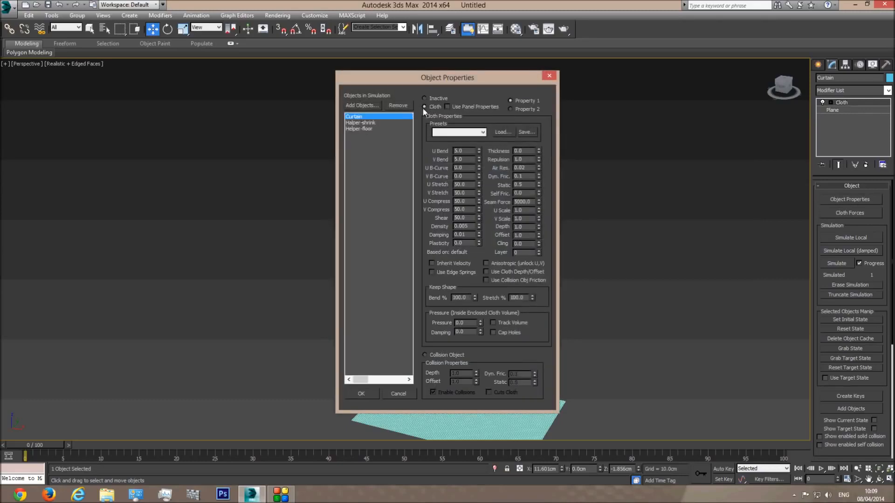
left_click(367, 123)
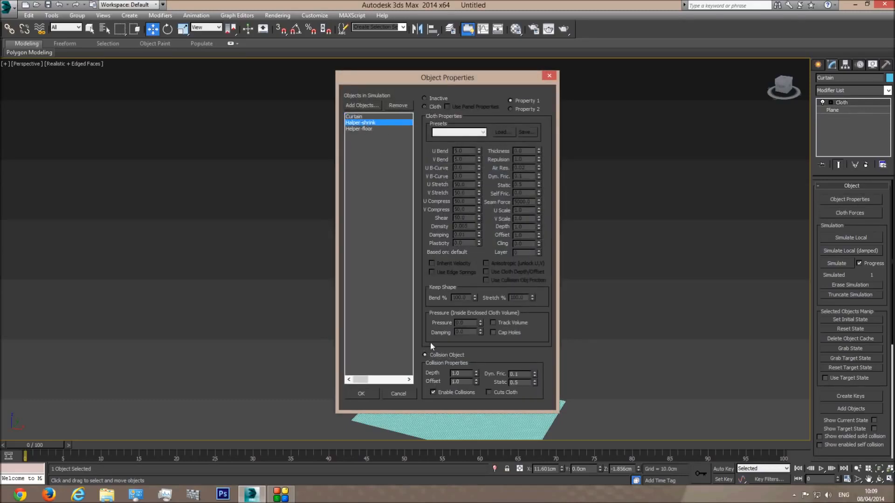
left_click(366, 129)
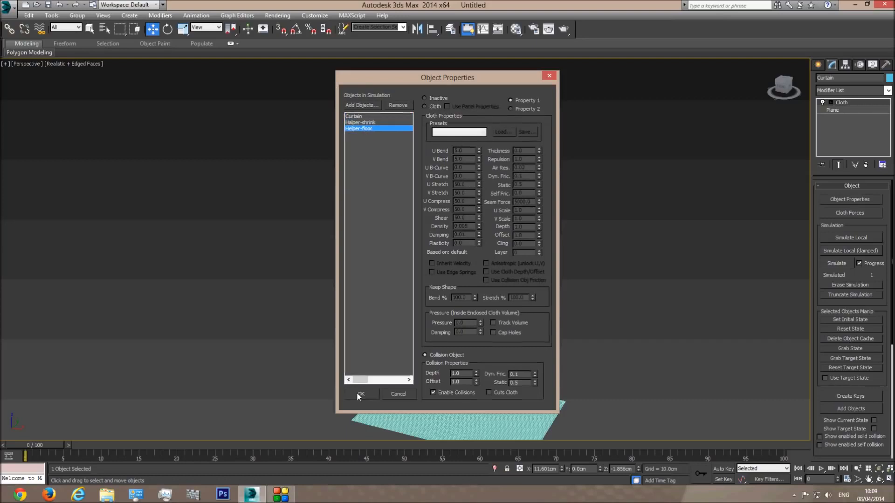
left_click(359, 394)
Step: Reselect the curtain, show it in the Front view, and enter the Group sub-object level of its Cloth modifier
left_click(596, 250)
left_click(492, 204)
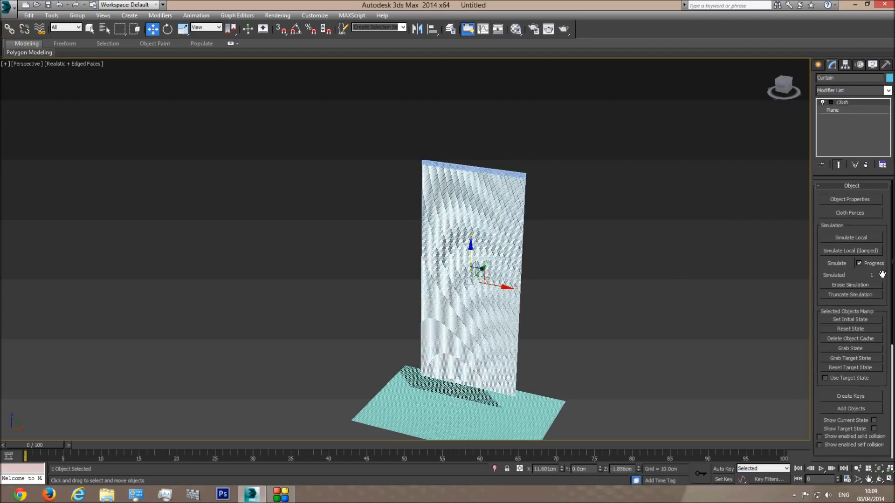
key("f")
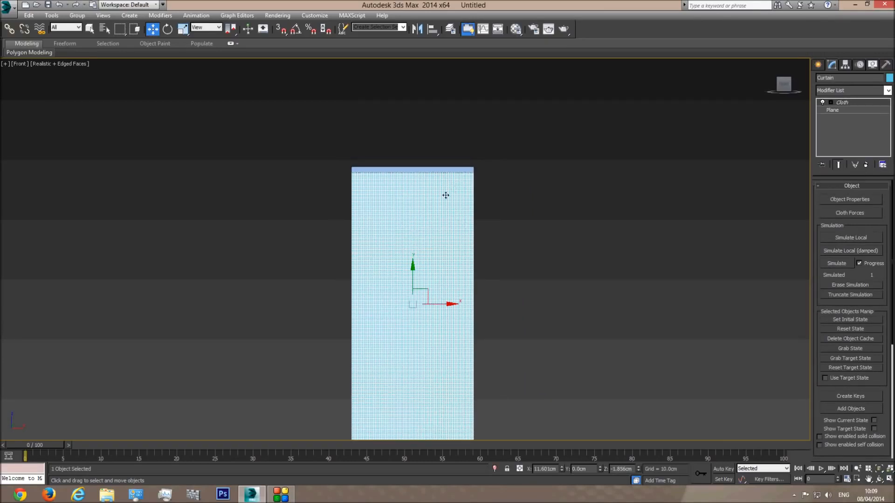
middle_click_drag(446, 228, 458, 254)
scroll(446, 244, "up", 2)
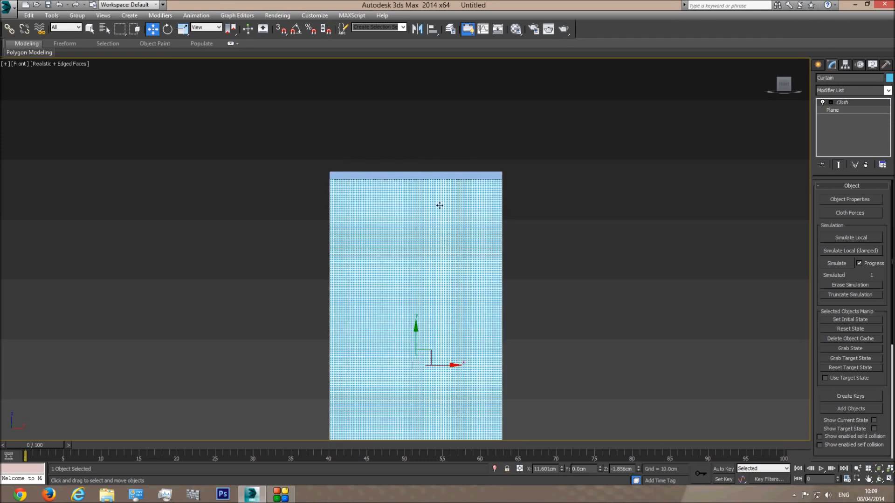
left_click(831, 102)
left_click(847, 110)
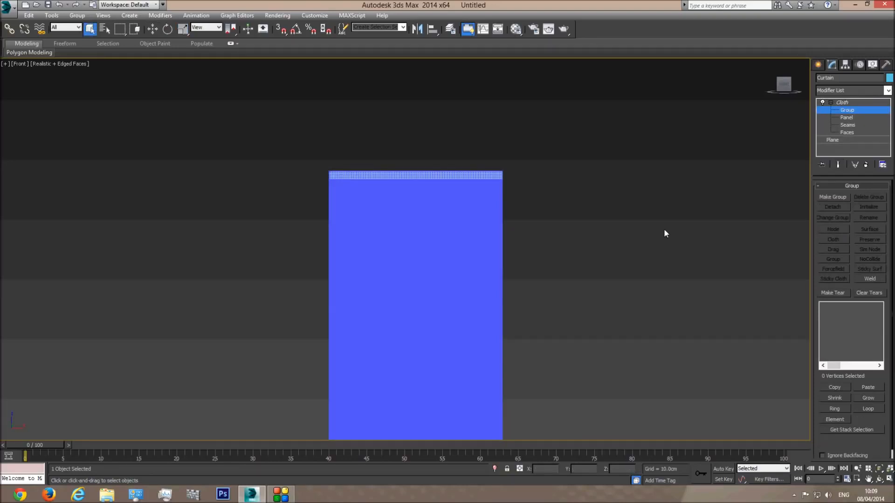
Step: Show the curtain in wireframe and select evenly spaced vertex blocks, four wide and five deep, along its top edge from the right corner
scroll(466, 238, "up", 5)
key("F3")
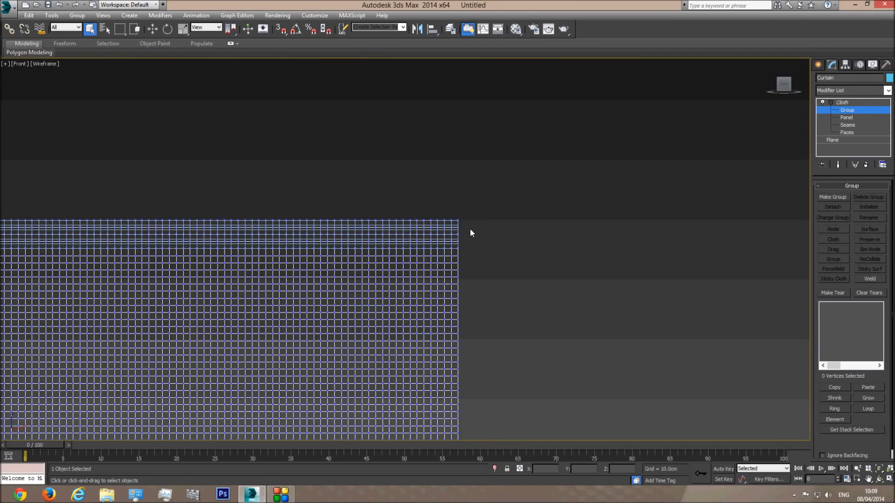
scroll(470, 231, "up", 2)
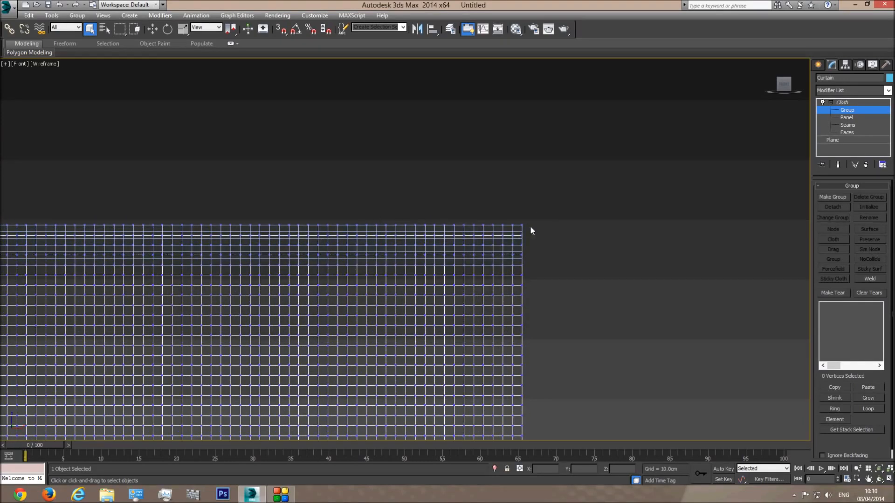
left_click_drag(537, 215, 490, 270)
left_click_drag(424, 259, 403, 227, "ctrl")
middle_click_drag(392, 273, 537, 277)
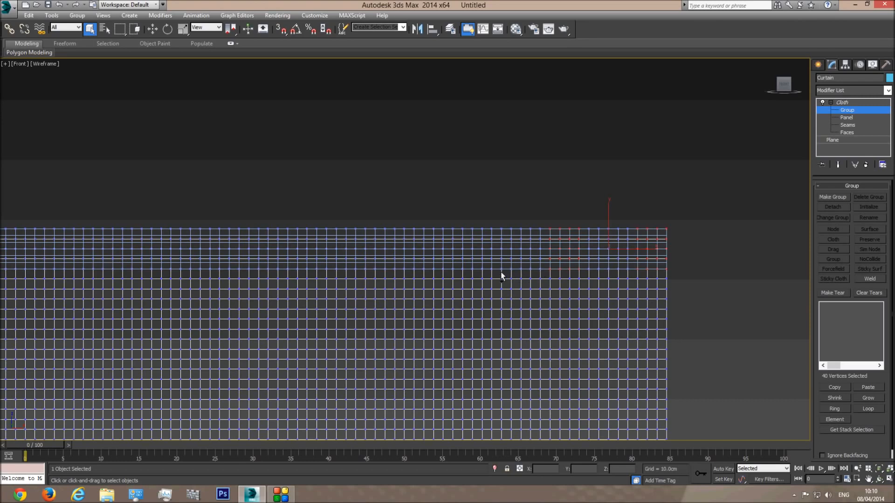
left_click_drag(496, 273, 457, 219, "ctrl")
left_click_drag(407, 273, 372, 226, "ctrl")
left_click_drag(287, 222, 284, 221, "ctrl")
Step: Add matching, evenly spaced vertex blocks to the selection along the rest of the curtain's top edge up to the left corner
middle_click_drag(272, 246, 515, 279)
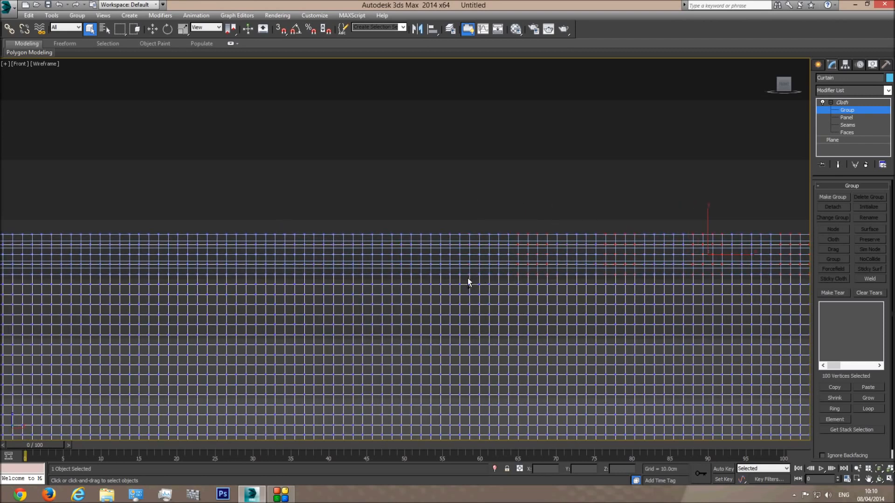
left_click_drag(463, 277, 427, 217, "ctrl")
middle_click_drag(366, 267, 552, 266)
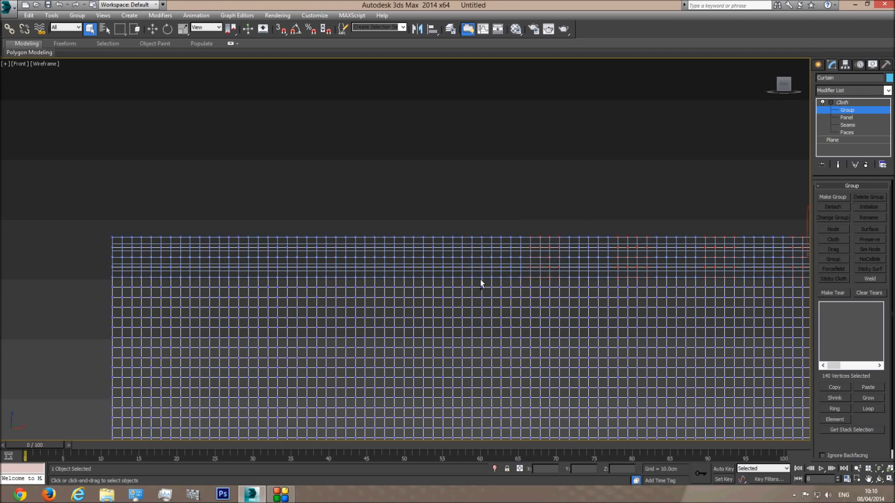
left_click_drag(438, 231, 438, 232)
left_click_drag(380, 232, 353, 231, "ctrl")
left_click_drag(301, 270, 262, 224, "ctrl")
left_click_drag(214, 279, 178, 218, "ctrl")
left_click_drag(143, 279, 108, 217)
scroll(457, 292, "down", 3)
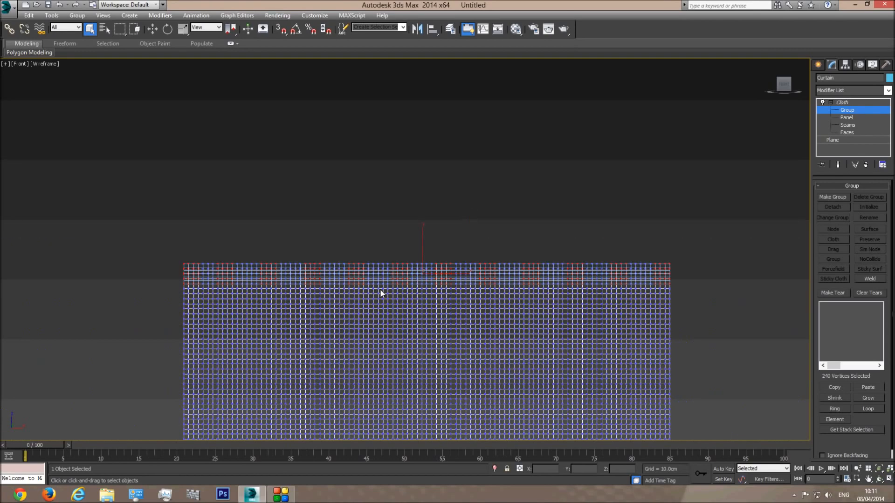
Step: Check the selected blocks in a shaded Perspective view and make them a cloth group named Bend group
key("p")
left_click(879, 480)
key("z")
key("F3")
left_click_drag(384, 285, 350, 299)
left_click_drag(459, 287, 423, 281)
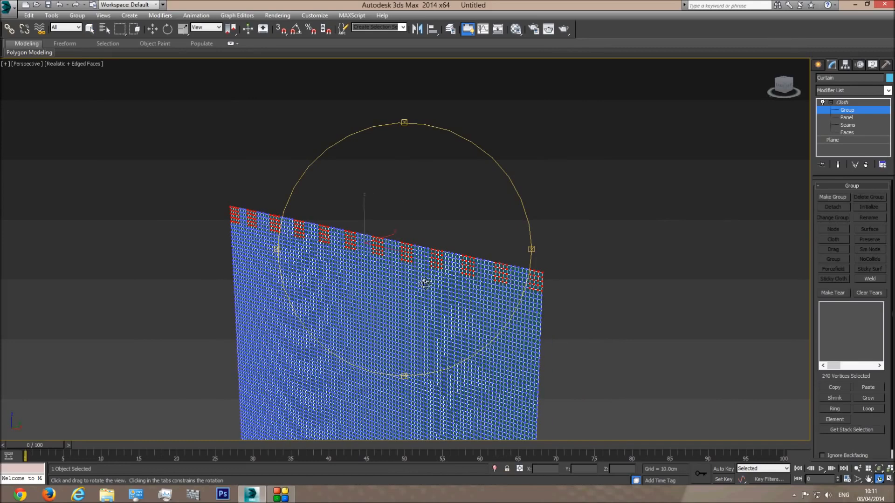
left_click(833, 198)
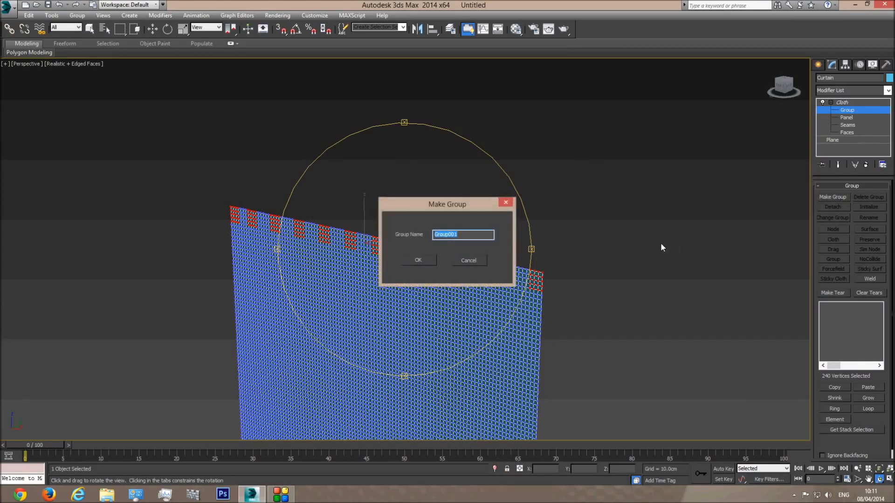
type("Bend g")
key("Return")
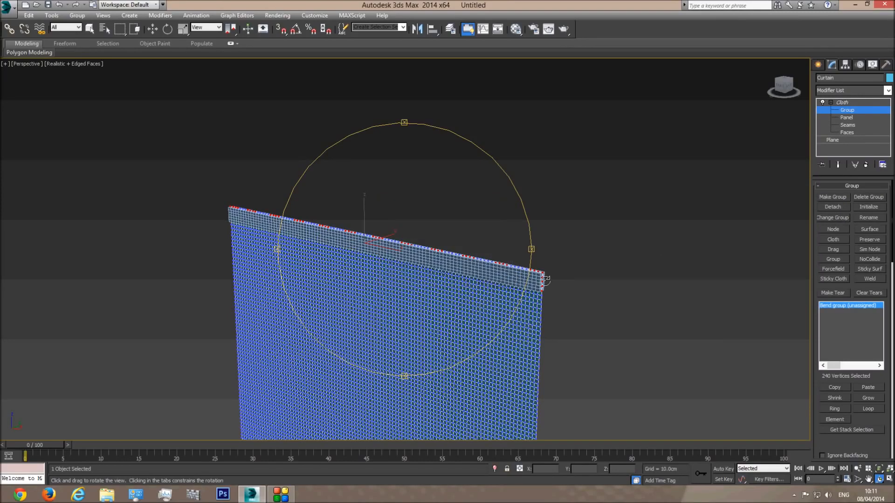
Step: Constrain Bend group to the surface of the Halper-shrink bar and return to the Cloth modifier's top level
left_click(871, 230)
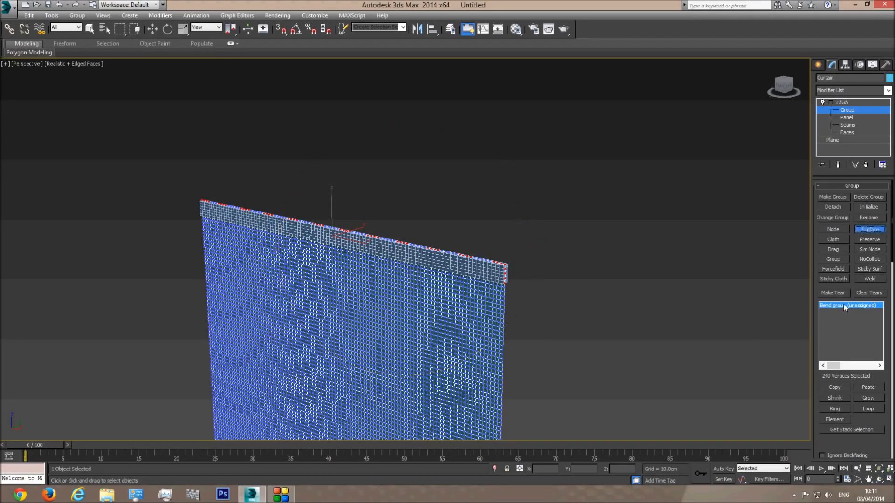
left_click(493, 274)
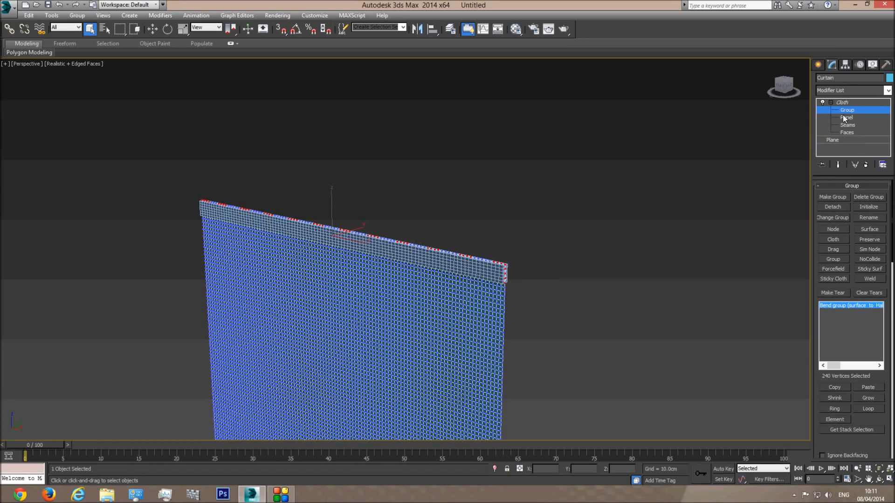
left_click(848, 102)
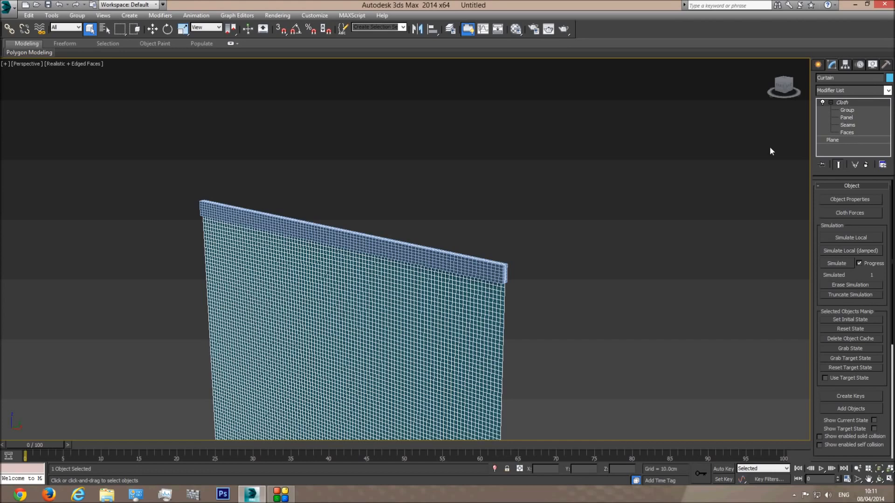
Step: Review the curtain's cloth Simulation Parameters, including Self Collision, and examine the curtain, bar and floor setup from several angles
left_click(563, 326)
middle_click_drag(564, 326, 558, 205, "alt")
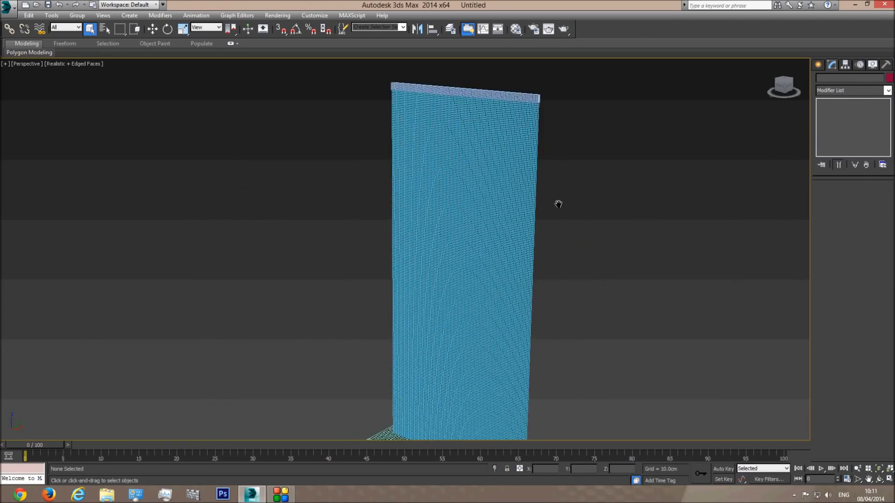
scroll(559, 204, "down", 3)
middle_click_drag(566, 277, 550, 285)
left_click(495, 182)
middle_click_drag(555, 177, 556, 182)
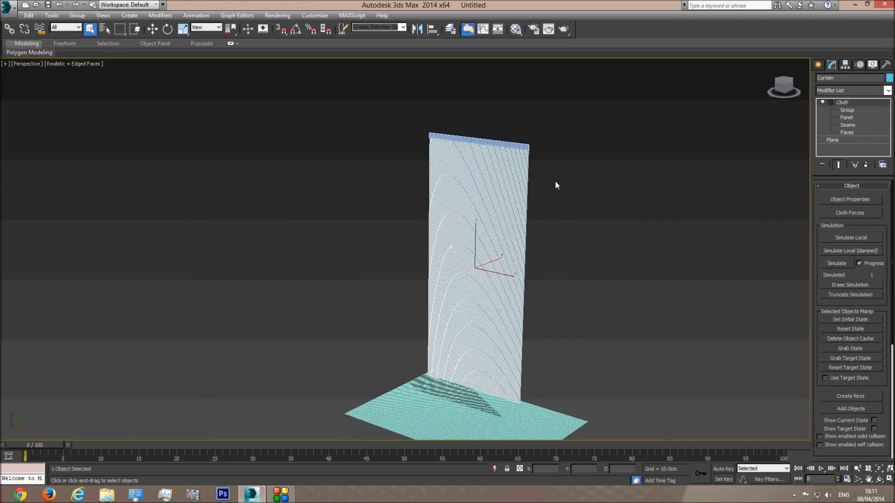
left_click_drag(818, 240, 808, 49)
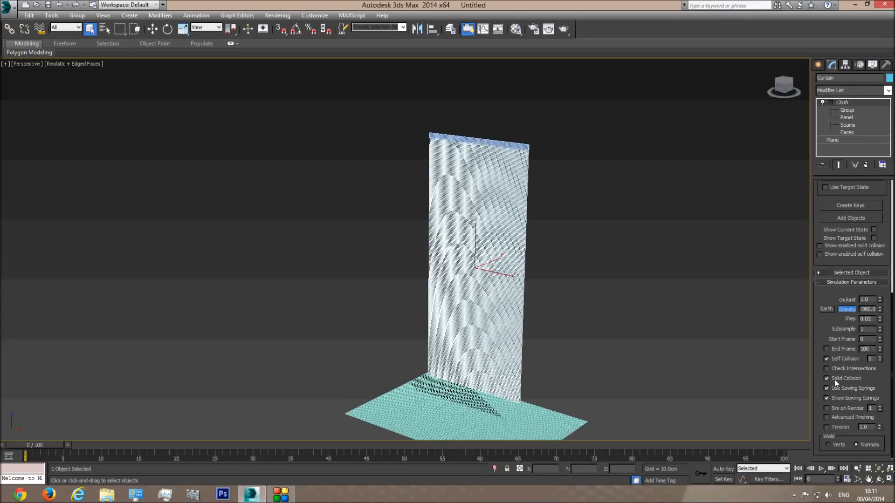
middle_click_drag(573, 239, 582, 251)
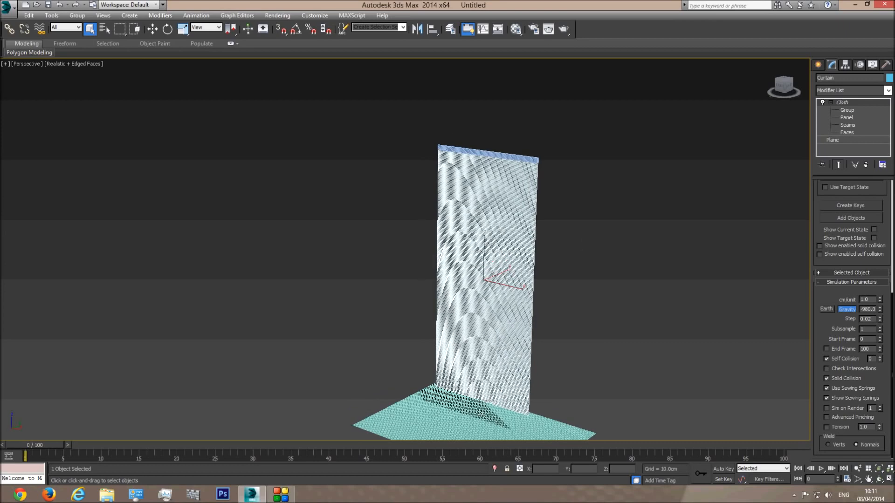
middle_click_drag(569, 315, 573, 303)
left_click(879, 479)
left_click_drag(499, 300, 455, 366)
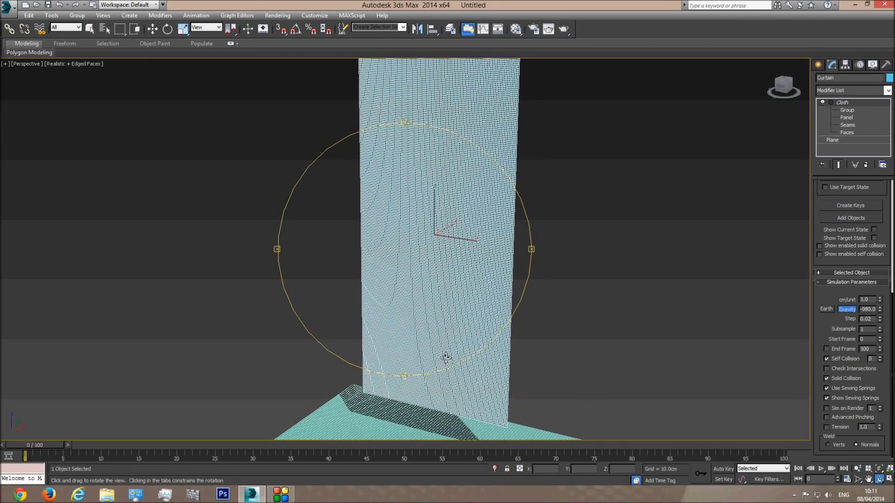
left_click_drag(446, 357, 454, 275)
right_click(534, 170)
left_click(535, 165)
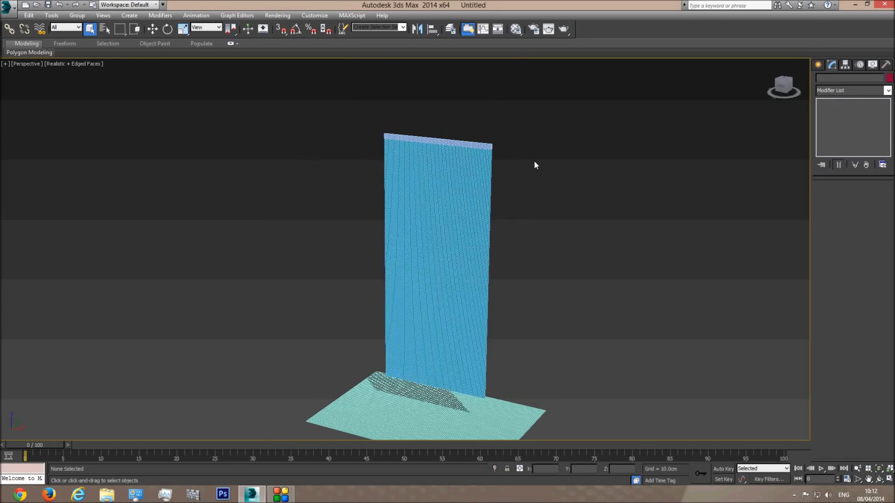
Step: Turn off the edge display, select the Halper-shrink bar, and run the cloth simulation
key("F4")
left_click(481, 149)
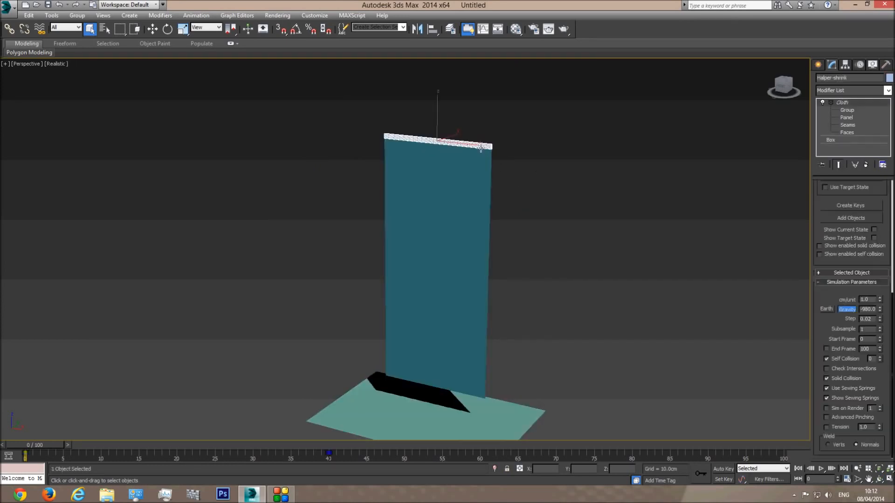
left_click(438, 413)
left_click(453, 210)
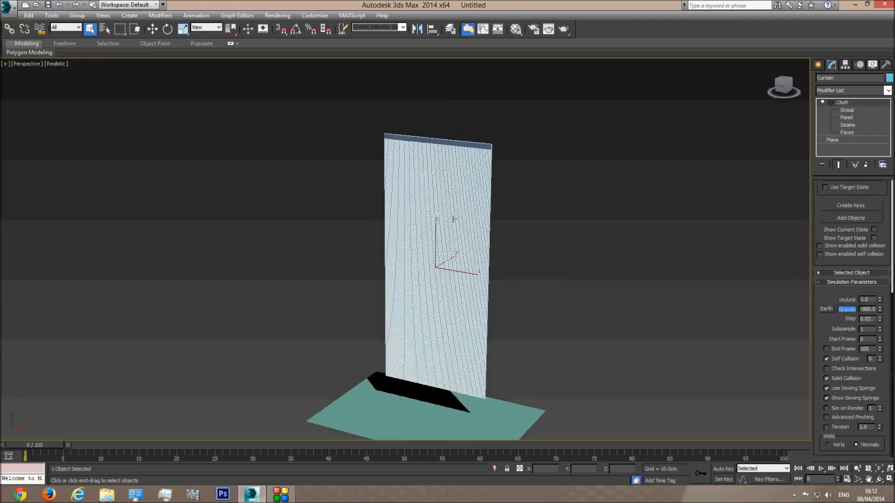
left_click(467, 144)
left_click(831, 103)
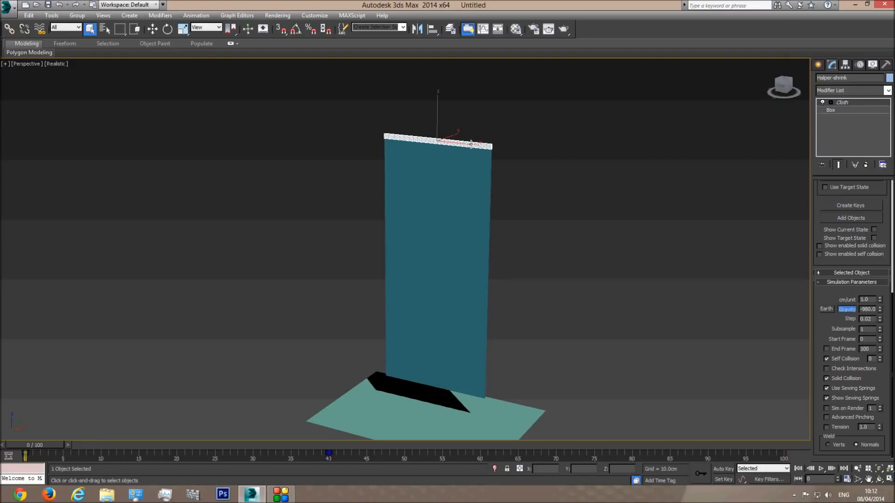
scroll(889, 205, "up", 5)
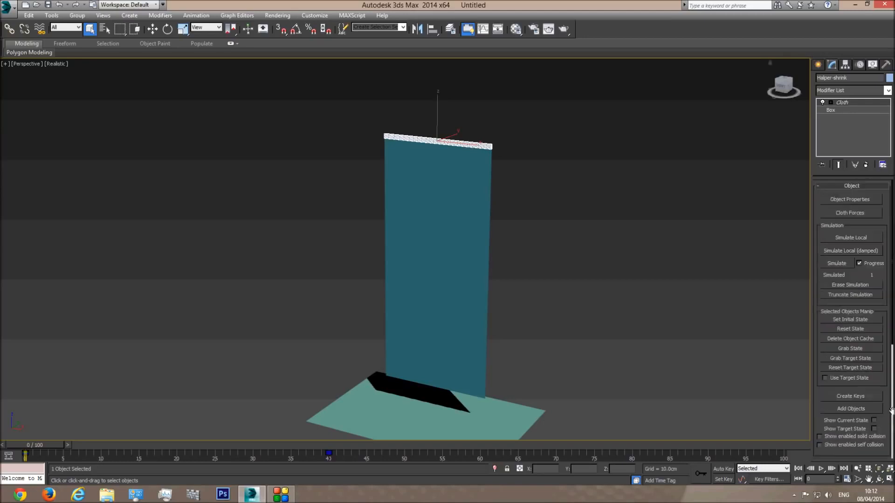
left_click(838, 264)
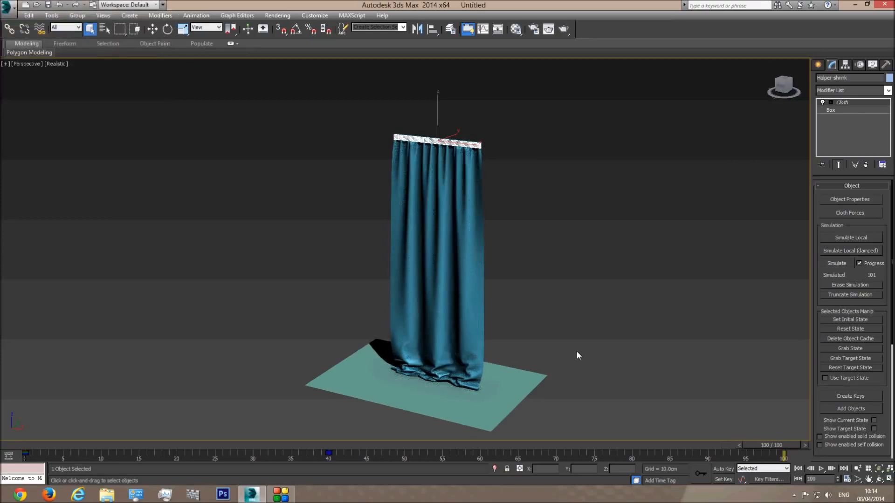
Step: Hide every object except the simulated curtain
left_click(515, 288)
scroll(508, 289, "up", 3)
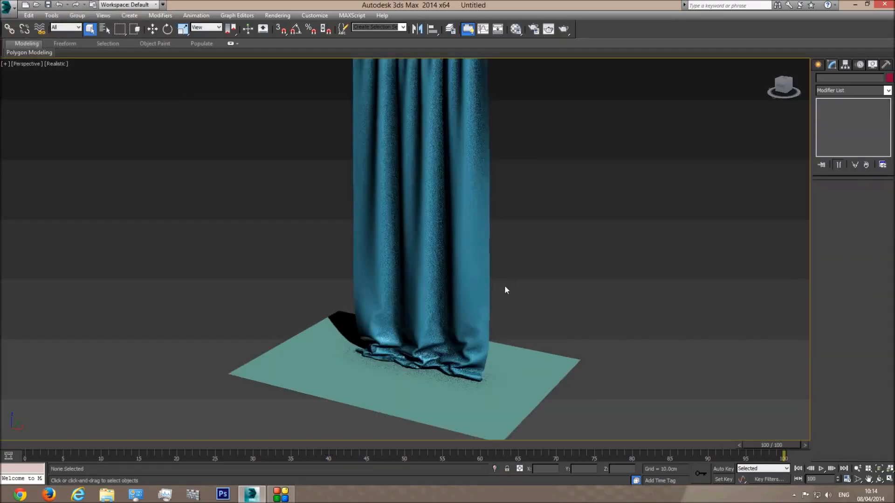
left_click(446, 198)
right_click(446, 168)
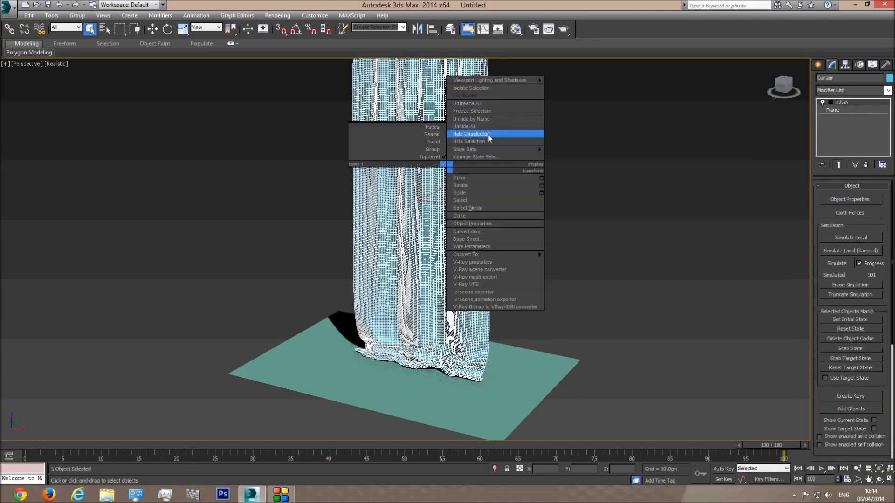
left_click(489, 134)
left_click(544, 172)
middle_click_drag(544, 172, 555, 262)
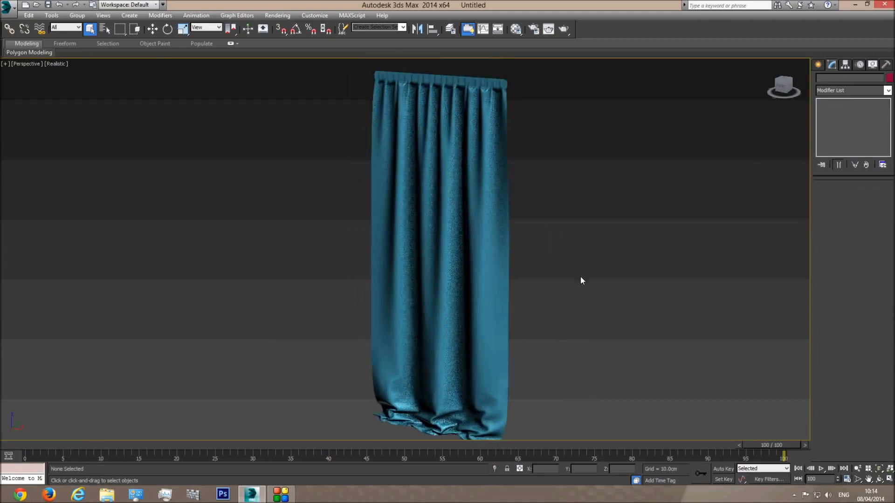
Step: Examine the curtain's pleats and the folds at its hem from several angles, and unhide all objects
left_click(879, 479)
left_click_drag(411, 256, 487, 254)
middle_click_drag(437, 287, 469, 218)
left_click_drag(458, 246, 381, 257)
left_click_drag(433, 337, 343, 300)
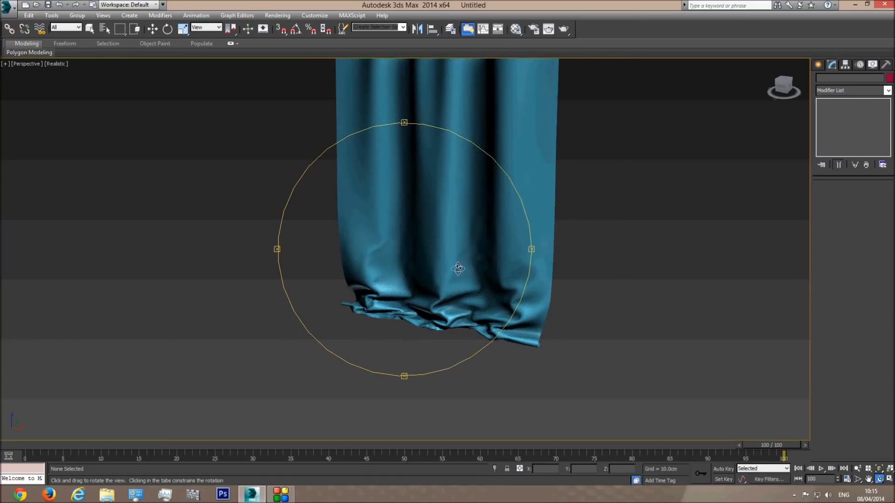
left_click_drag(427, 292, 475, 315)
right_click(527, 261)
right_click(527, 259)
left_click(549, 217)
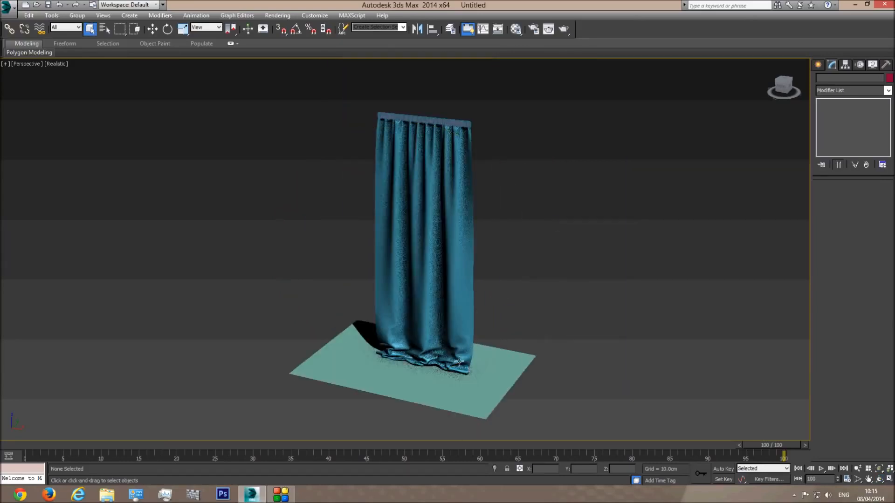
Step: Select the curtain and extend the animation's end time to frame 120
left_click(485, 388)
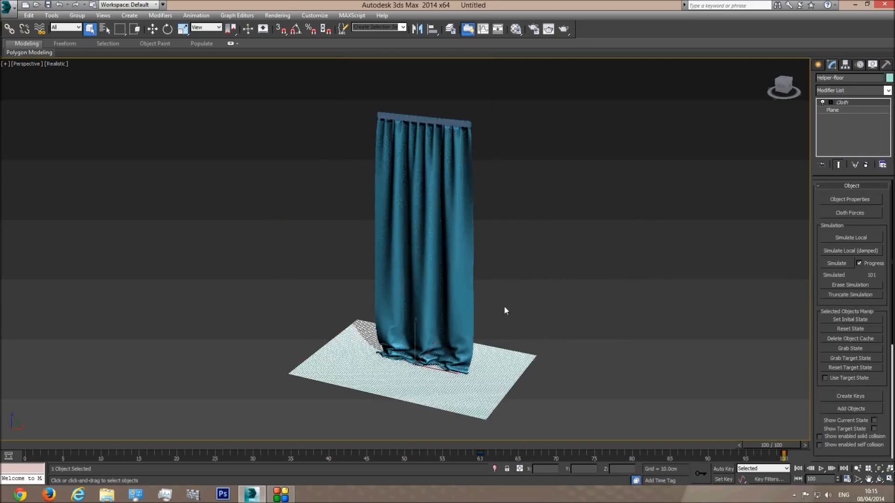
left_click(418, 199)
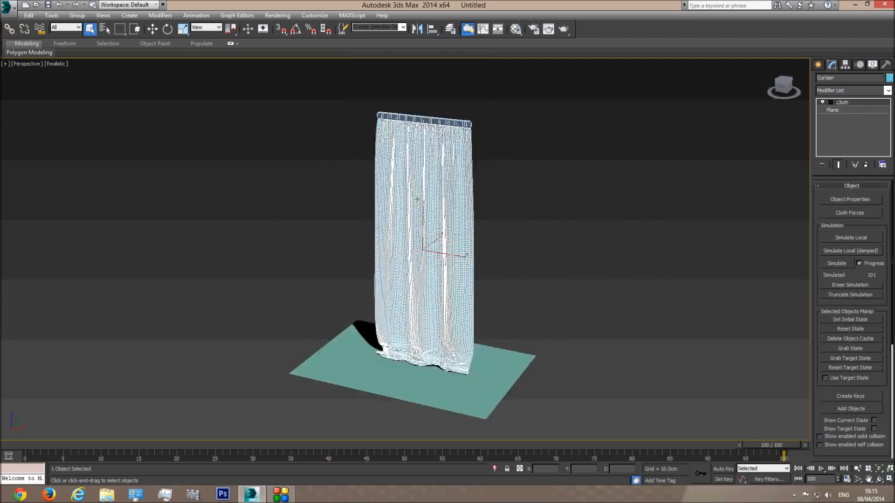
left_click(847, 480)
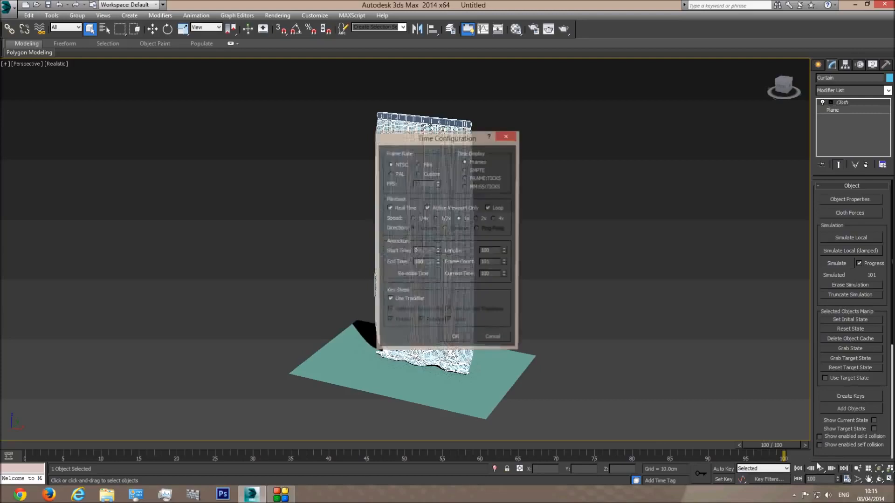
double_click(422, 263)
type("1")
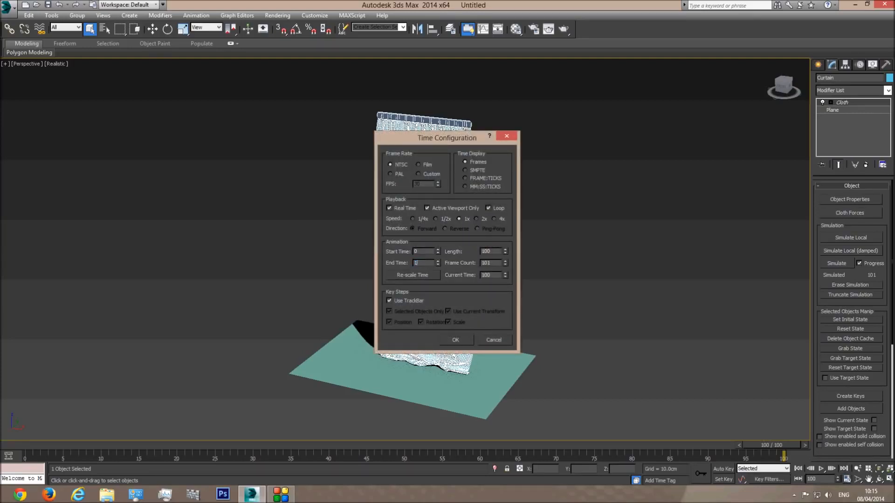
left_click(455, 339)
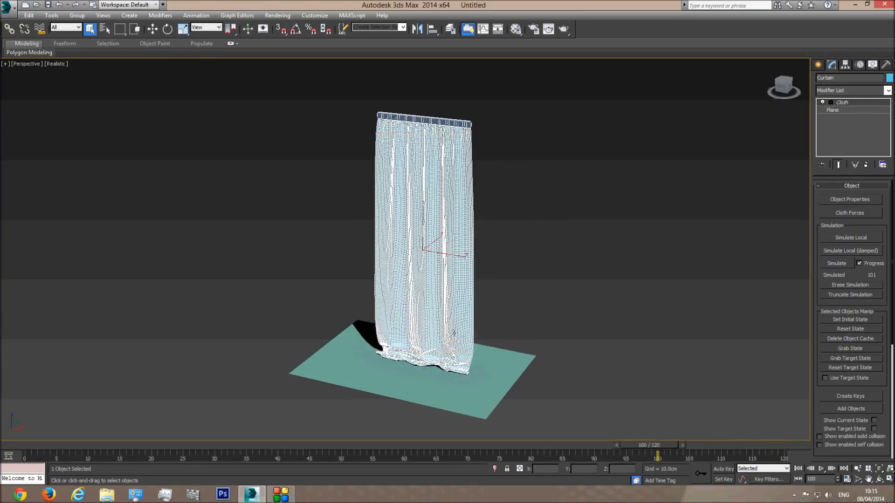
Step: Continue the cloth simulation through frame 120 and take a closer look at the curtain's hem on the floor
left_click(837, 262)
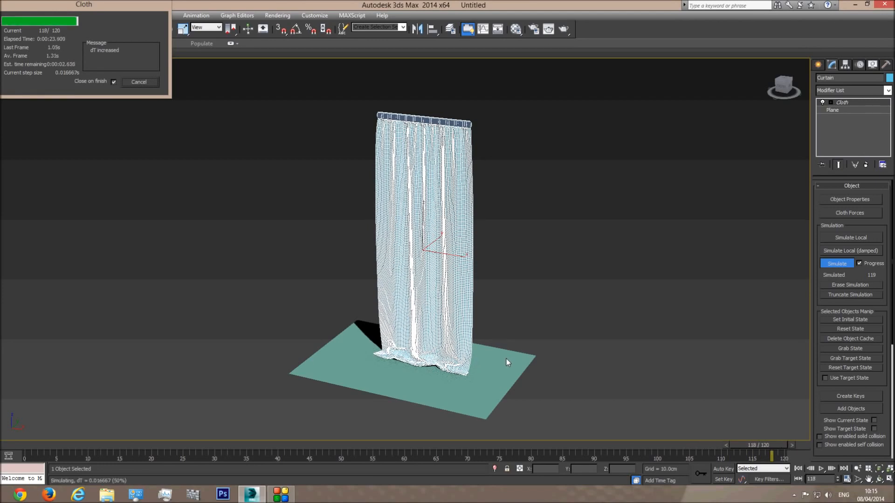
left_click(521, 297)
scroll(526, 284, "up", 4)
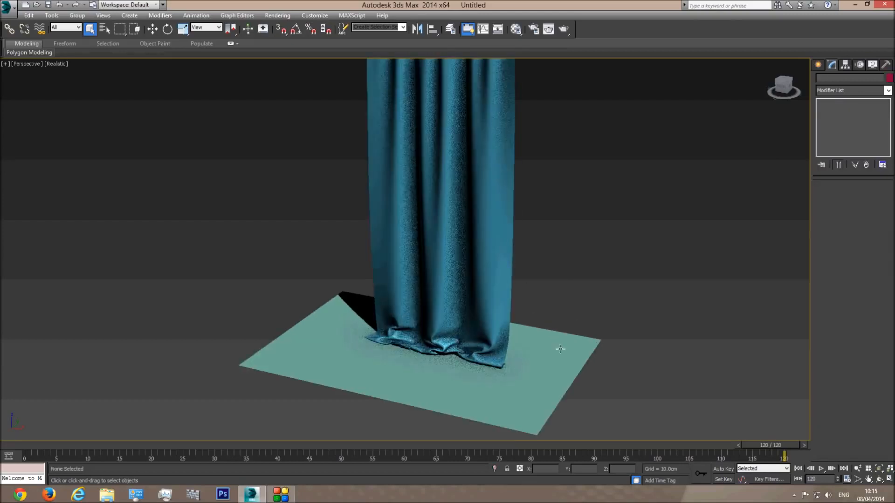
Step: Hide the floor plane and the bar at the top of the curtain
left_click(557, 347)
right_click(554, 345)
left_click(582, 323)
scroll(549, 345, "down", 3)
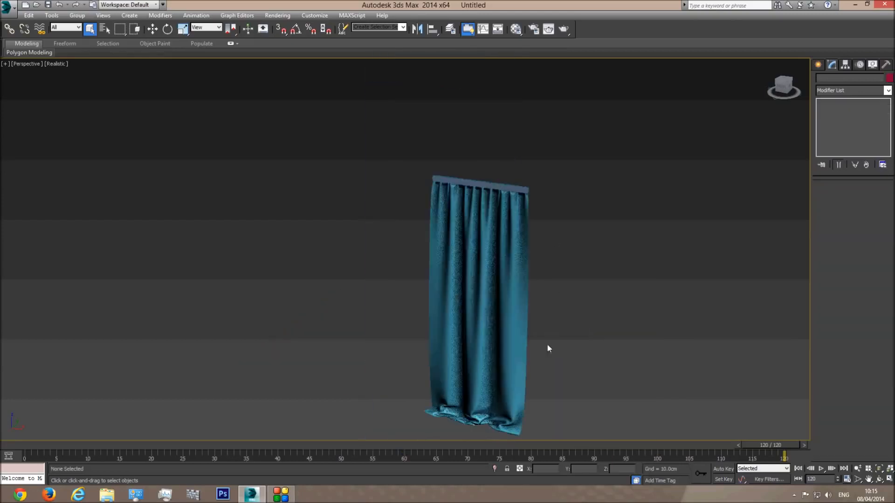
left_click(512, 187)
right_click(507, 170)
left_click(528, 165)
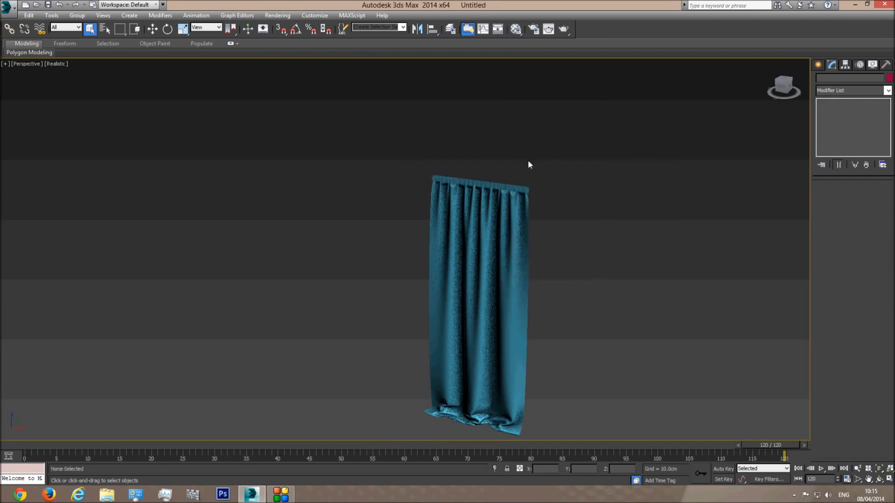
Step: Set the perspective viewport's display style to Shaded to view the curtain's top
scroll(494, 240, "up", 1)
scroll(437, 178, "up", 1)
scroll(394, 178, "up", 2)
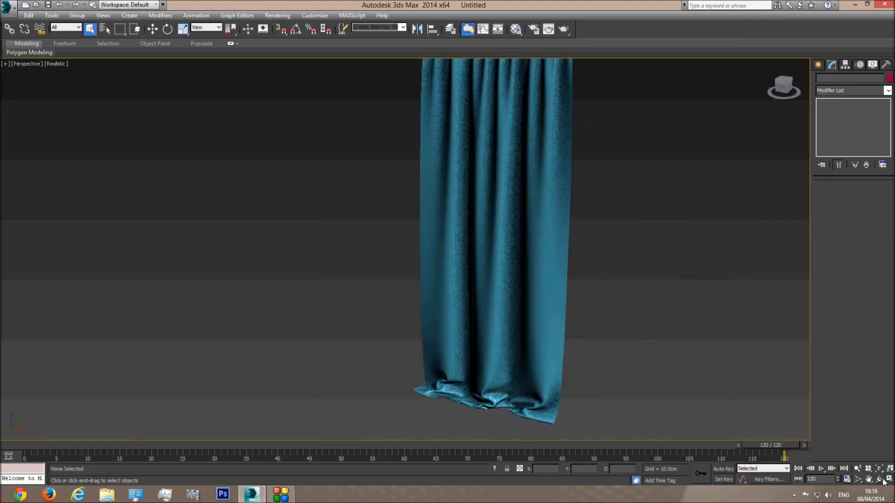
left_click(880, 480)
left_click_drag(421, 308, 381, 297)
left_click(58, 66)
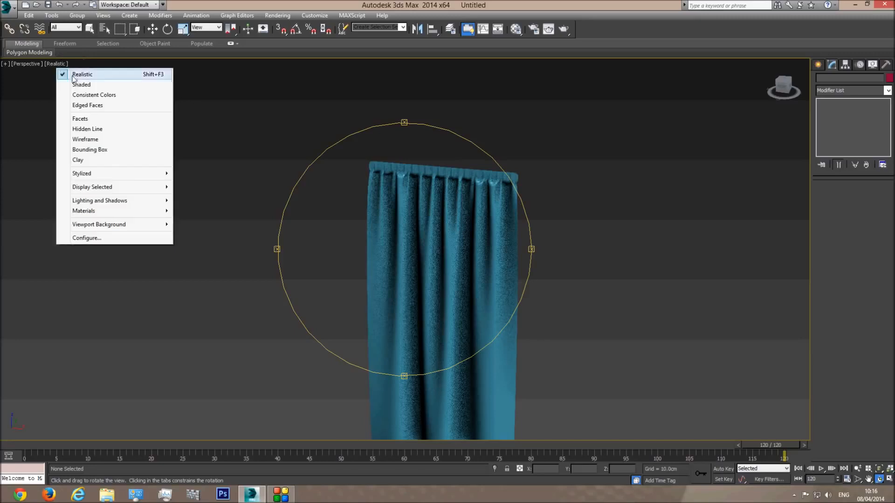
left_click(70, 84)
Step: Select the simulated curtain and convert it to an editable poly in the front view
left_click_drag(474, 256, 421, 299)
scroll(404, 192, "up", 3)
right_click(398, 193)
left_click(333, 182)
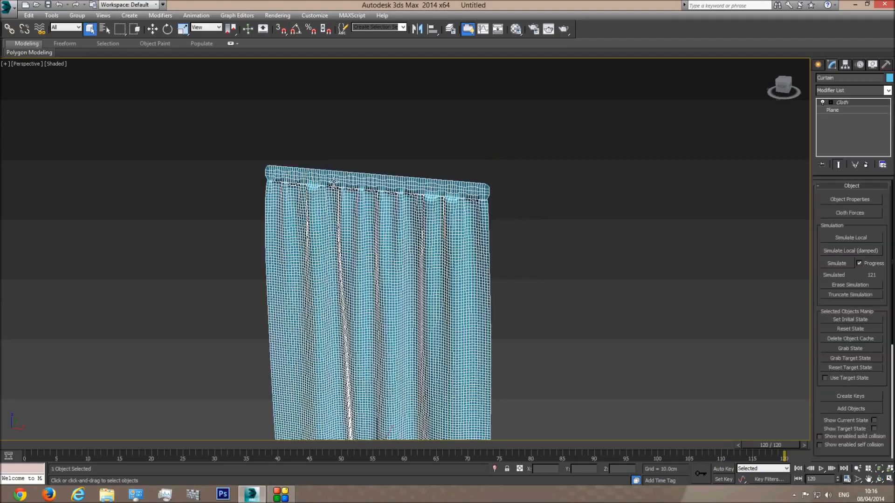
key("f")
right_click(497, 319)
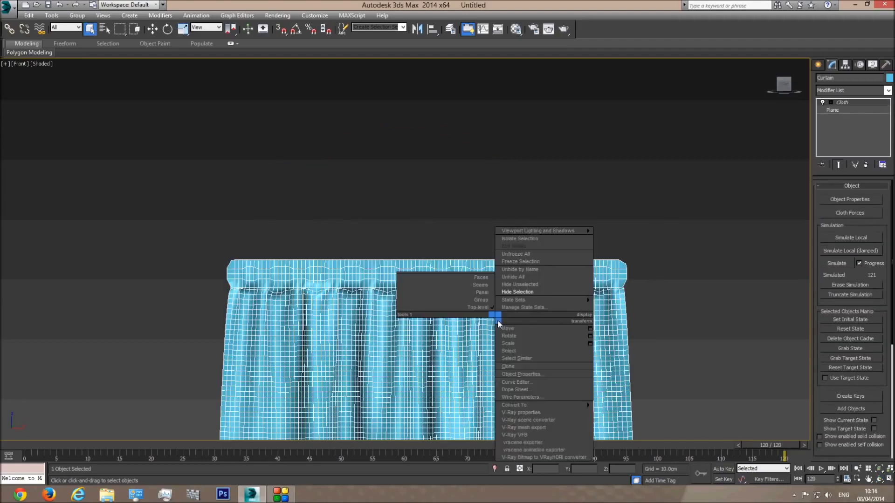
mouse_move(526, 406)
left_click(643, 413)
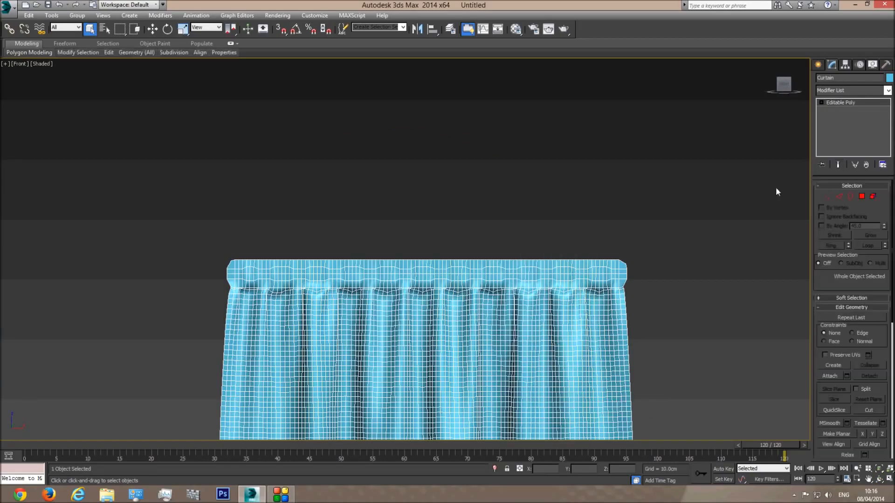
Step: Unhide all objects, delete the bar at the curtain's top, and check the wireframe for leftover geometry
right_click(610, 182)
left_click(640, 137)
left_click(601, 266)
key("Delete")
middle_click_drag(635, 314, 597, 66)
scroll(601, 332, "down", 6)
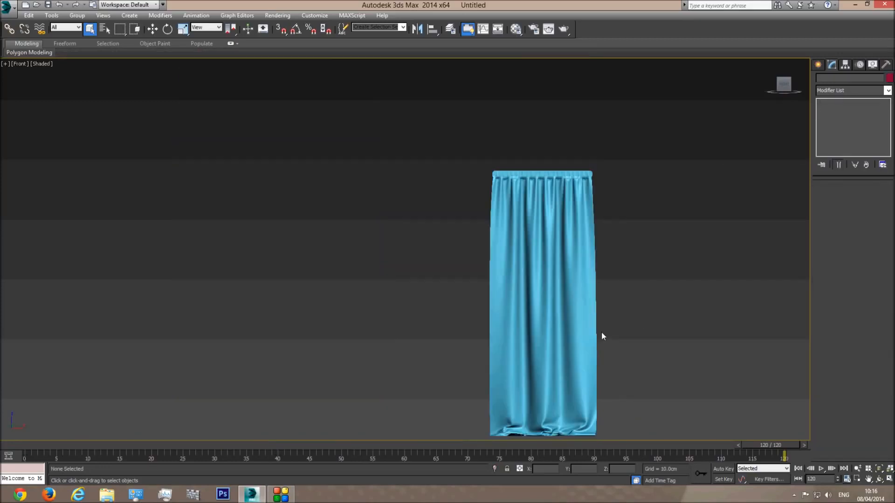
middle_click_drag(601, 332, 579, 290)
key("F3")
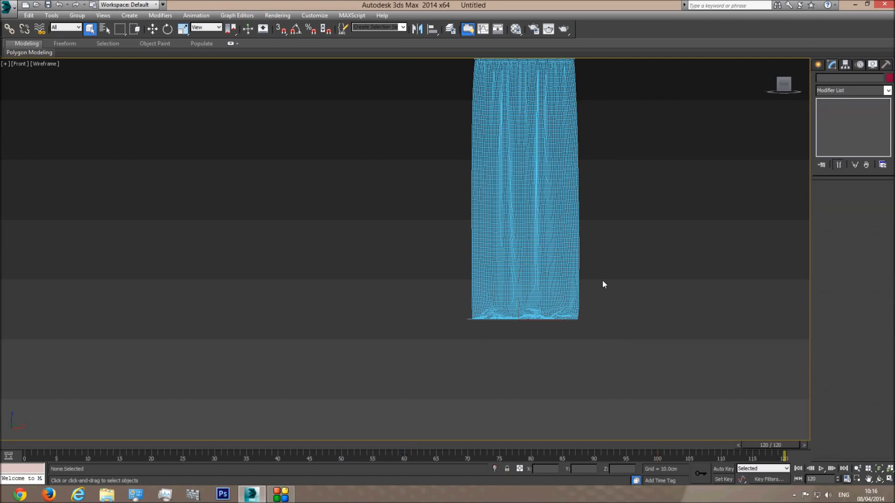
middle_click_drag(554, 196, 549, 333)
Step: Delete the curtain's polygons forming the flat heading band above the pleats
left_click(527, 284)
key("F3")
scroll(534, 259, "up", 5)
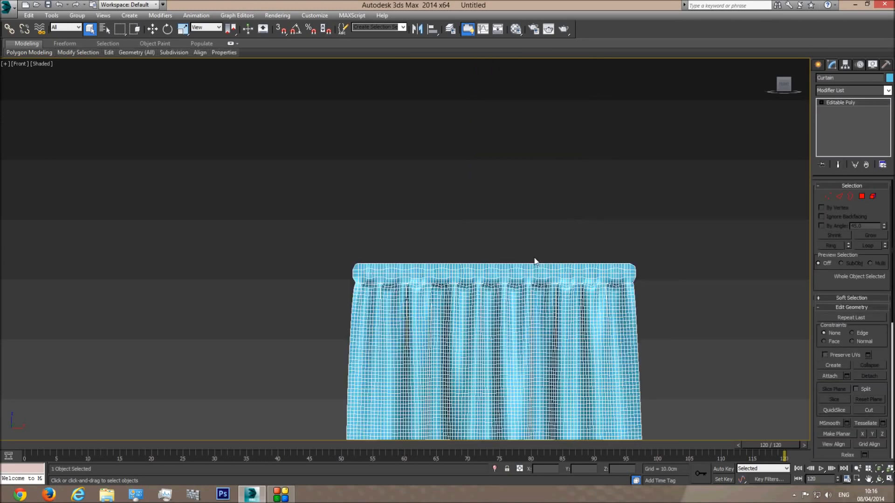
left_click(862, 196)
left_click_drag(727, 200, 502, 266)
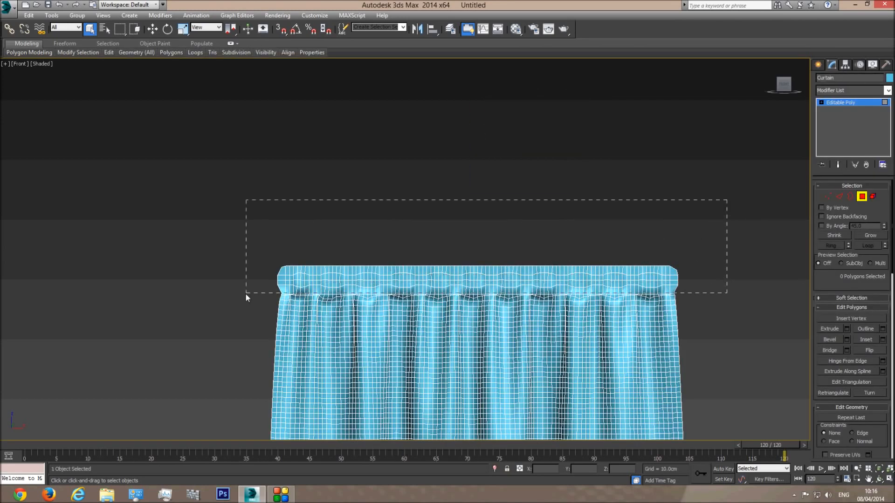
left_click_drag(239, 292, 239, 294)
key("Delete")
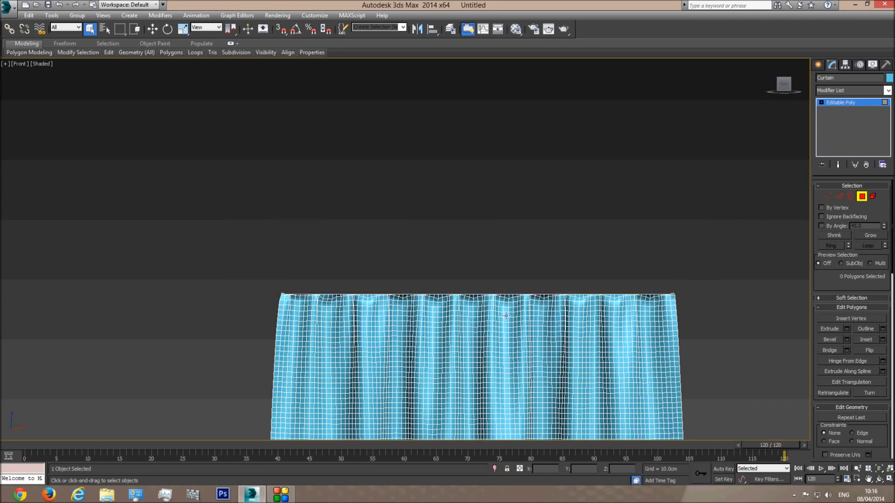
Step: Select the whole edge loop along the curtain's trimmed top
left_click(839, 197)
scroll(580, 213, "up", 5)
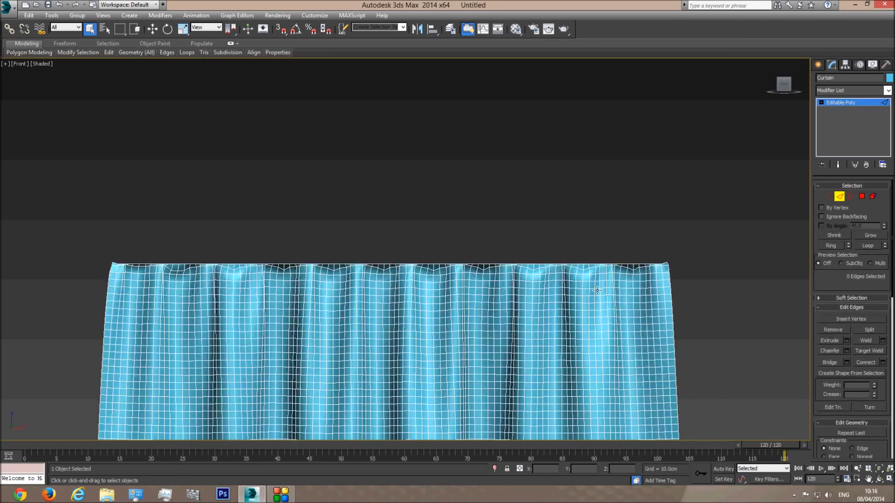
left_click(581, 216)
left_click(868, 246)
scroll(531, 238, "down", 3)
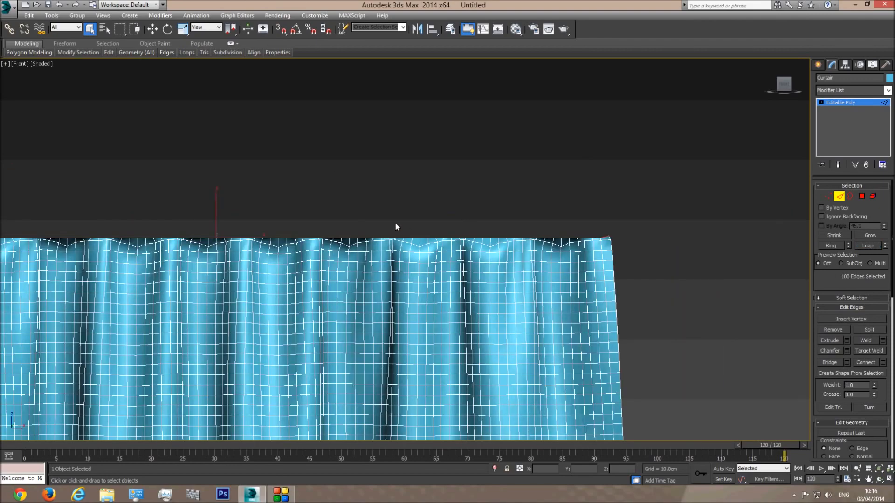
Step: Grow the top edge selection, convert it to the uppermost row of polygons, delete that row and deselect the curtain
key("p")
scroll(454, 275, "down", 3)
middle_click_drag(485, 281, 413, 303, "alt")
left_click_drag(414, 304, 418, 268)
left_click(870, 235)
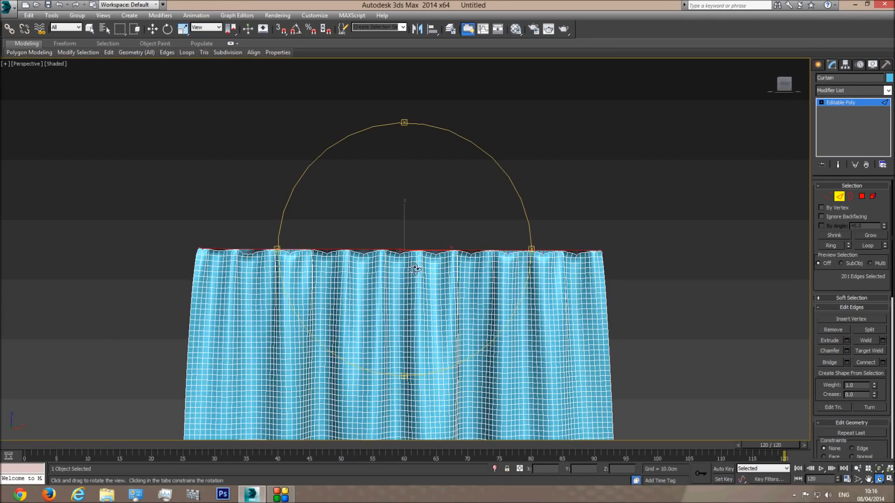
left_click(862, 196)
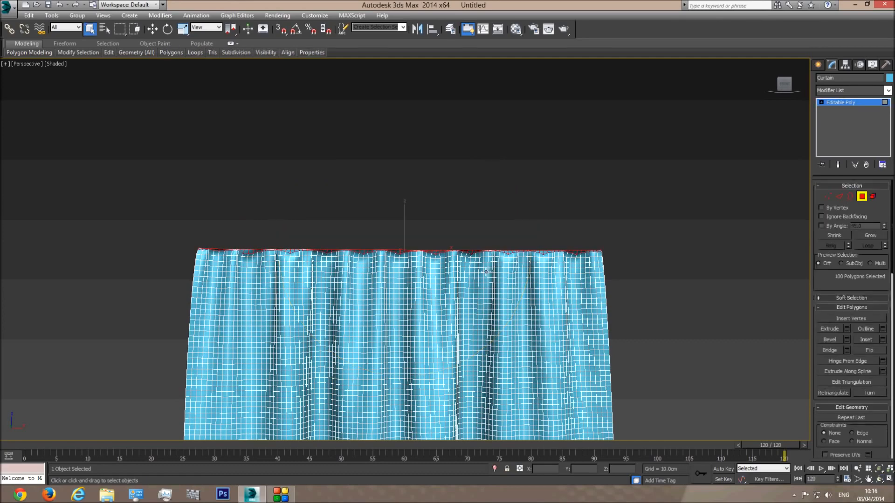
left_click(862, 197)
left_click(693, 271)
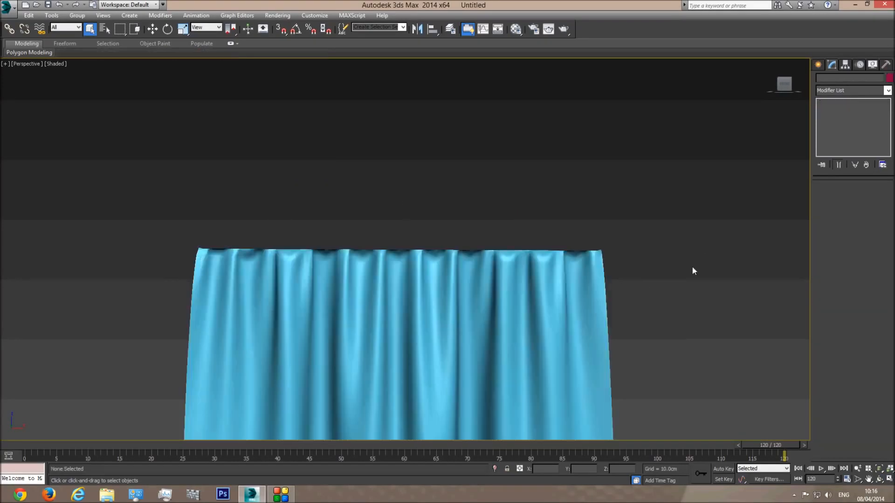
Step: Examine the full-length curtain and its trimmed top edge in perspective
left_click(879, 480)
left_click_drag(309, 284, 378, 221)
left_click_drag(394, 291, 421, 242)
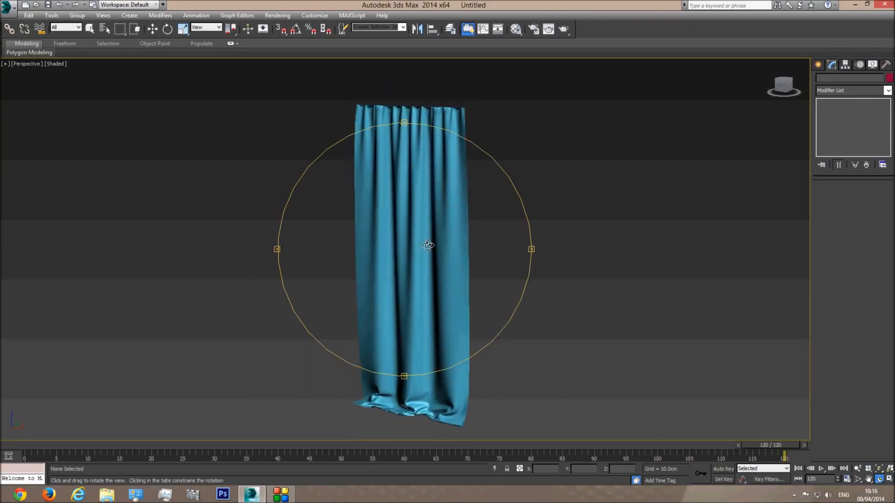
key("Escape")
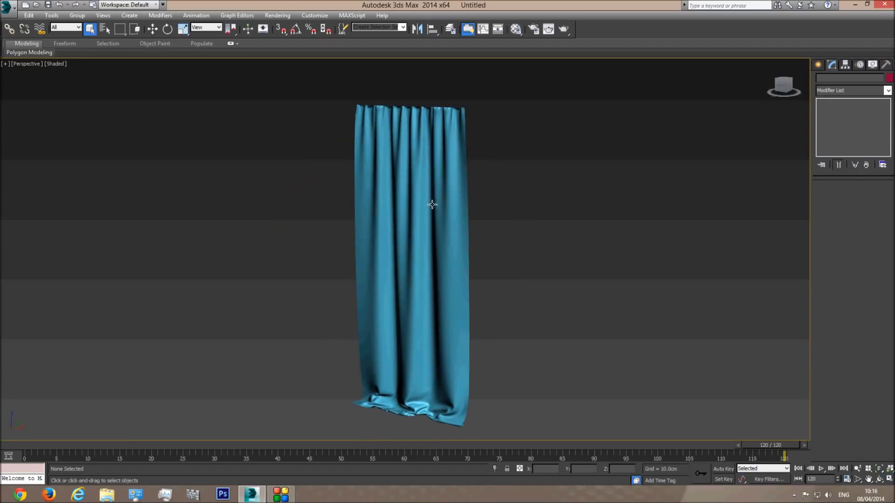
left_click(427, 196)
left_click(273, 225)
Step: Save the scene to the Desktop as Curtain
left_click(8, 7)
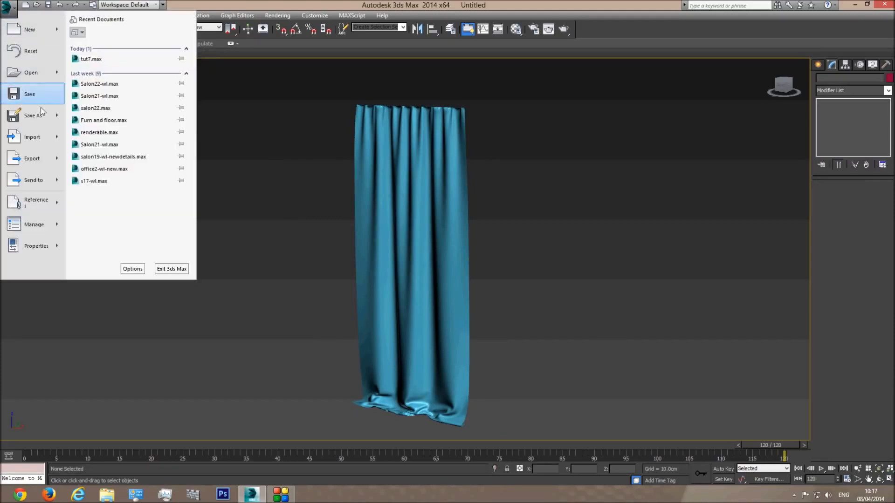
left_click(40, 120)
left_click(91, 39)
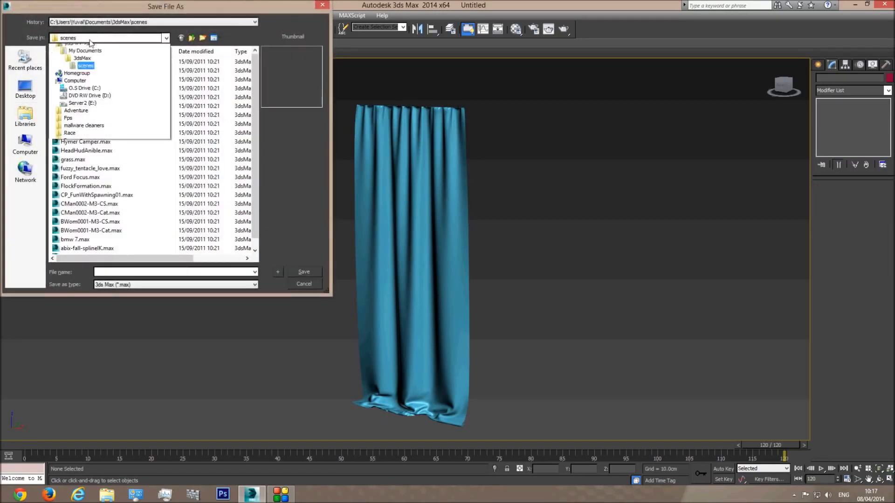
left_click(73, 57)
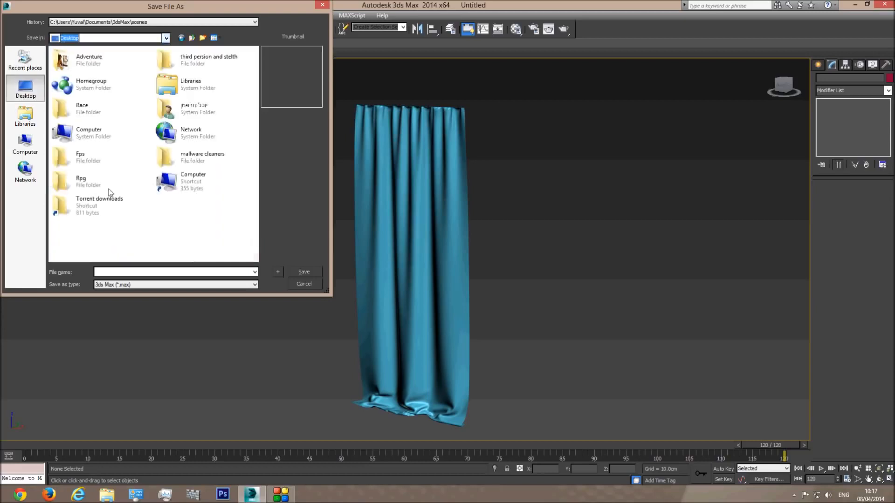
left_click(142, 271)
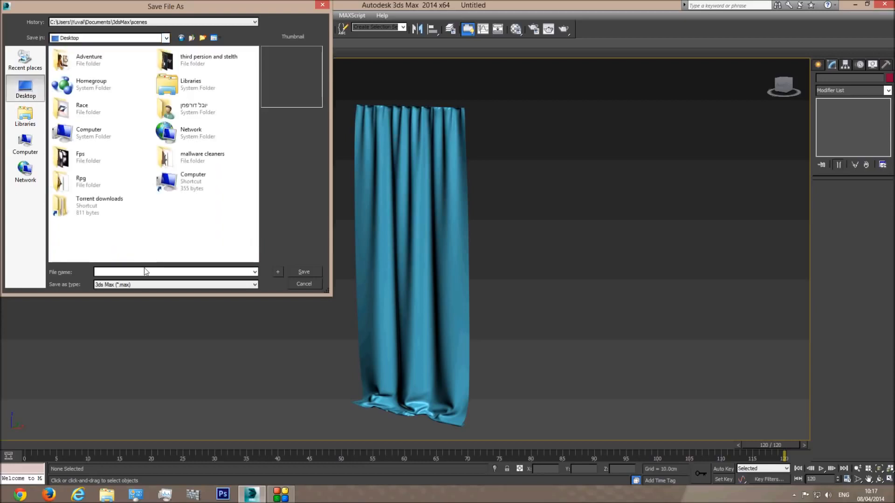
type("Curtain")
key("Return")
Step: Open the recent room scene tut7.max
left_click(25, 4)
left_click(476, 272)
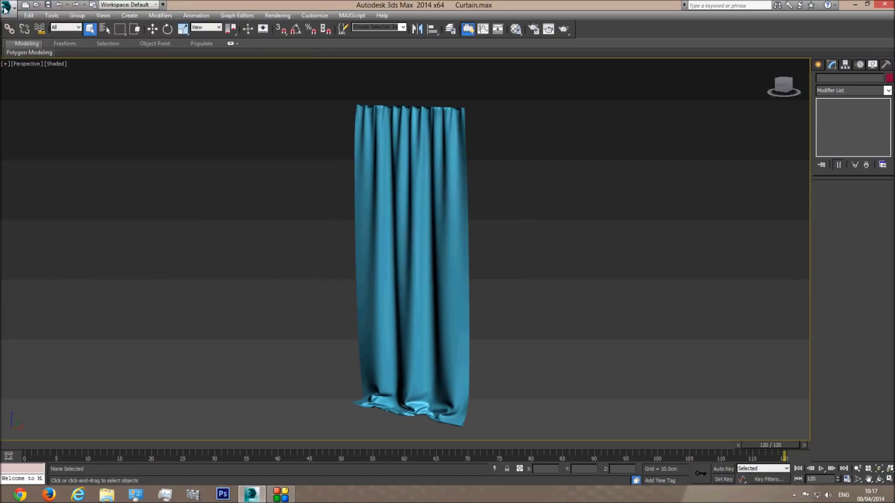
left_click(10, 7)
left_click(91, 71)
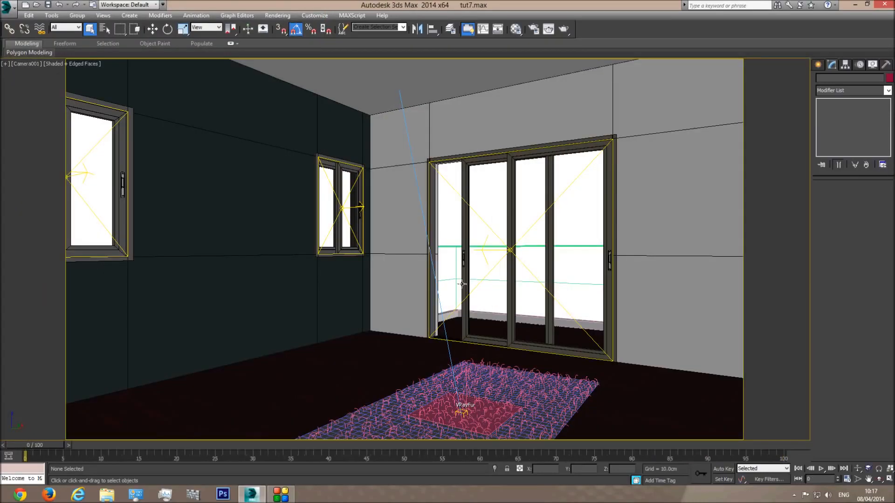
Step: Merge the Curtain object from Curtain.max on the Desktop into the room scene
left_click(9, 7)
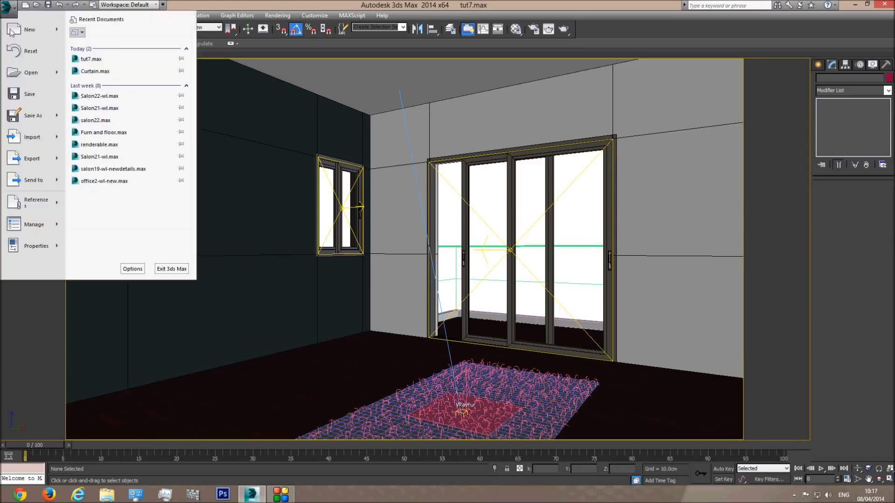
mouse_move(35, 139)
left_click(112, 75)
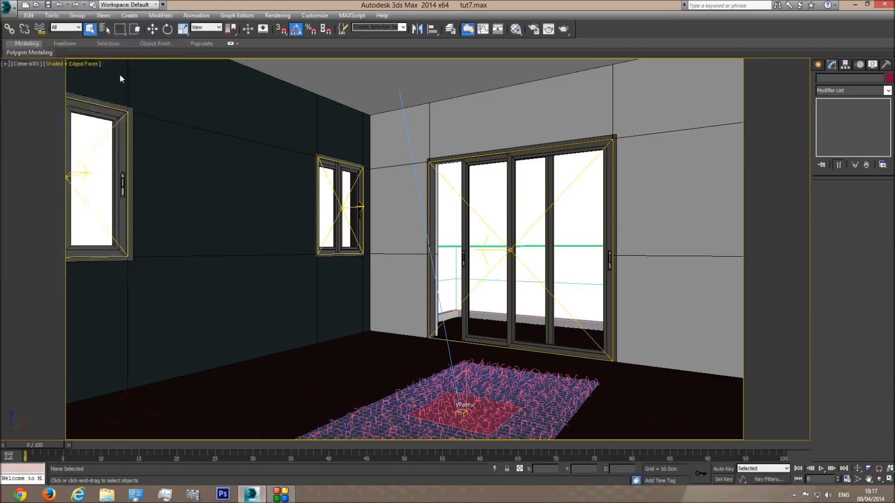
left_click(90, 41)
left_click(74, 49)
double_click(185, 58)
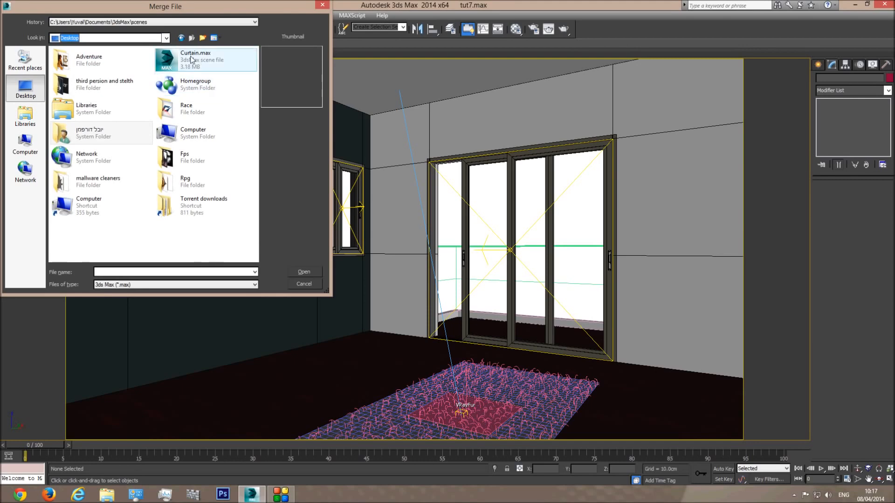
left_click(377, 176)
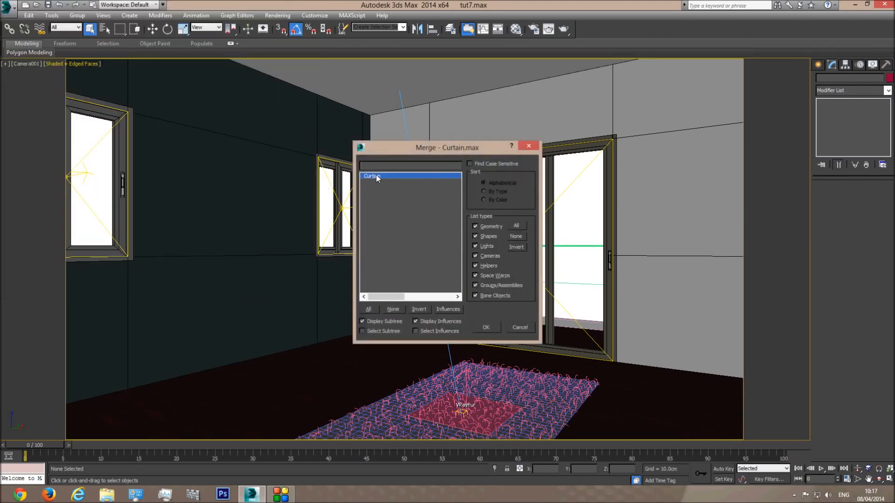
left_click(493, 329)
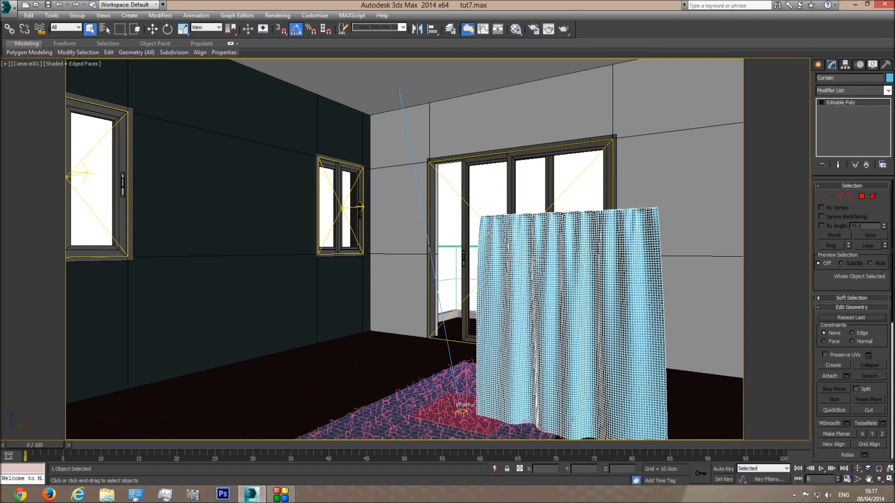
Step: Move the merged curtain in the top view to the left end of the sliding door, just inside the wall
key("t")
key("F3")
middle_click_drag(485, 256, 458, 298)
scroll(458, 298, "down", 3)
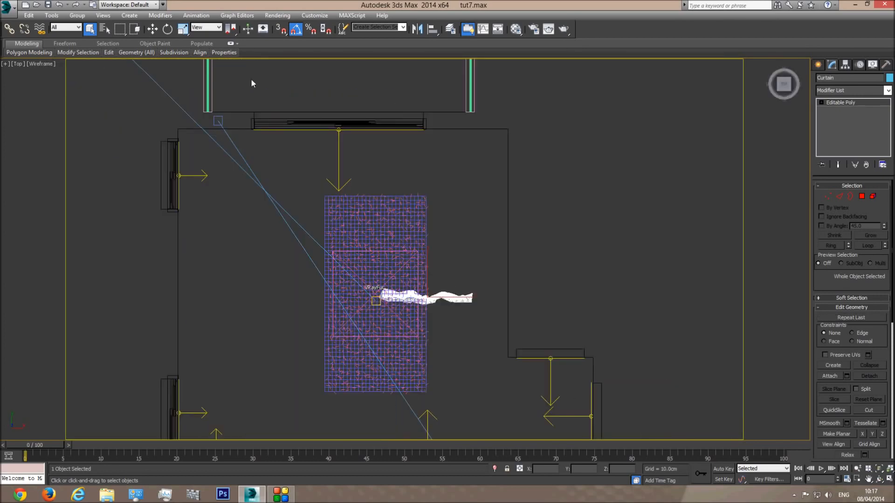
left_click(152, 29)
left_click_drag(440, 293, 277, 127)
Step: Adjust the curtain's height in the front view so its hem rests on the room's floor
key("f")
middle_click_drag(322, 277, 450, 347)
left_click_drag(379, 292, 368, 182)
scroll(354, 373, "up", 8)
left_click_drag(309, 343, 304, 371)
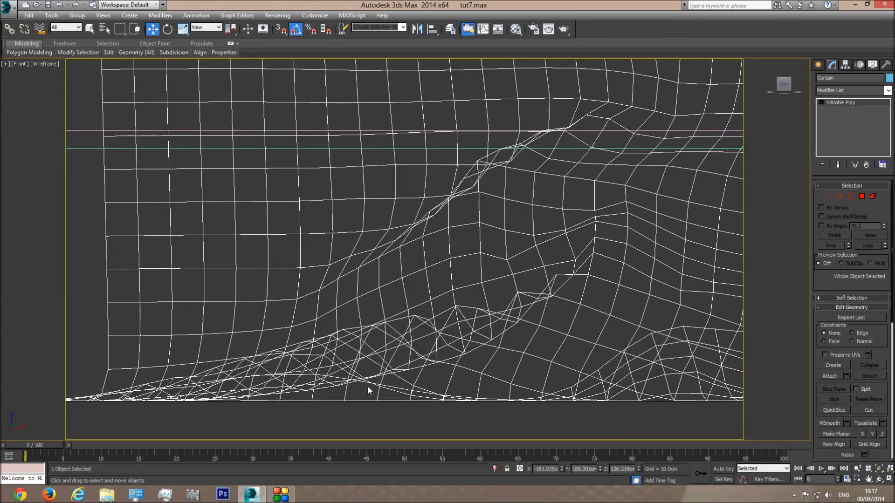
Step: Check the curtain's placement beside the sliding door through Camera001 with shaded display
key("c")
key("F3")
left_click(528, 194)
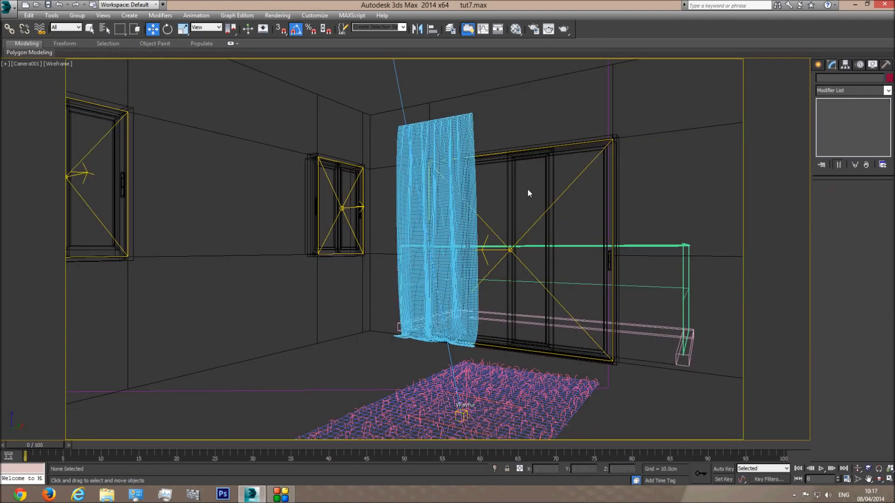
key("F3")
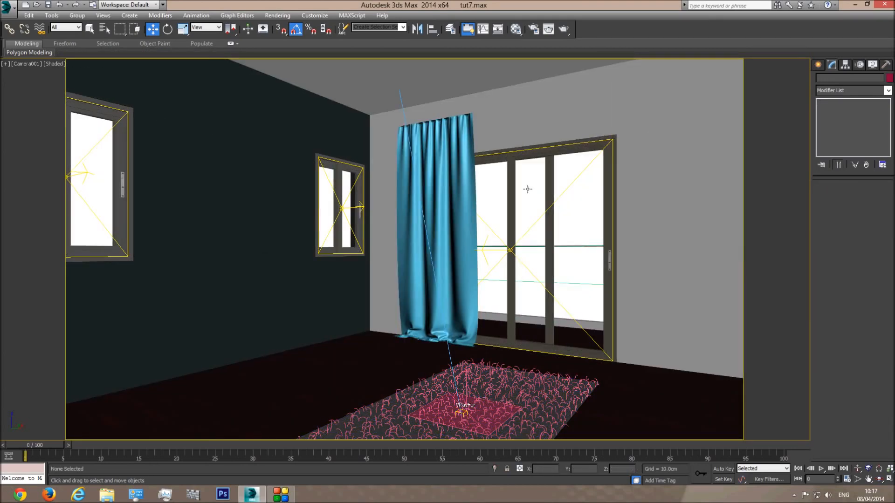
key("p")
left_click(879, 471)
left_click(880, 479)
left_click_drag(470, 290, 461, 306)
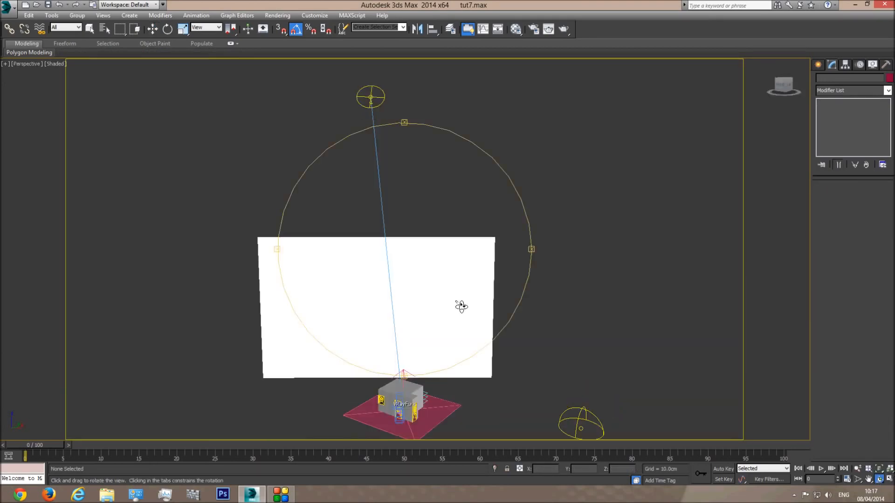
key("c")
key("w")
Step: Examine the selected curtain's lower folds up close in perspective, in wireframe and in shaded display with edged faces
left_click(438, 299)
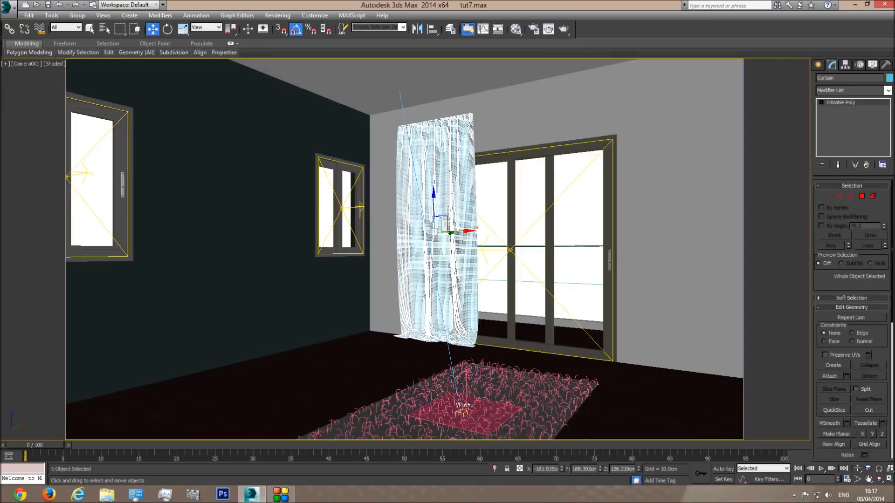
key("p")
left_click(879, 470)
left_click(880, 479)
left_click_drag(401, 268, 410, 310)
middle_click_drag(441, 343, 447, 201)
scroll(447, 201, "up", 5)
key("w")
key("F3")
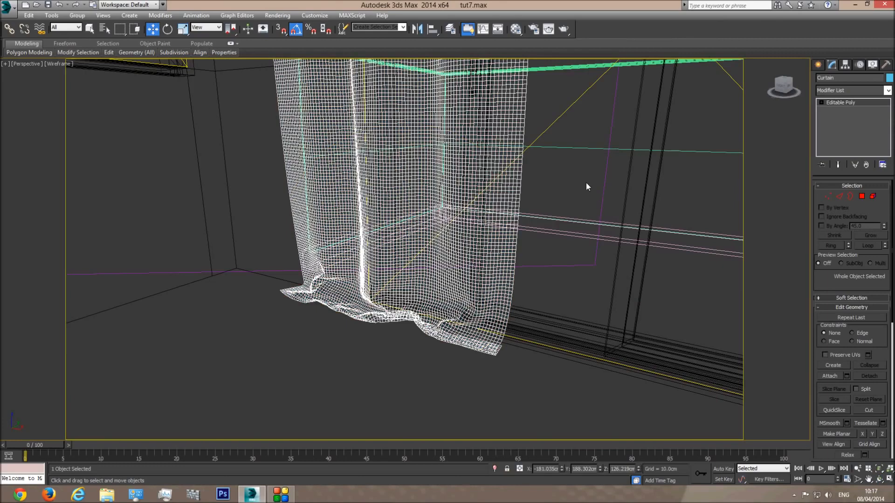
left_click(586, 184)
key("F3")
scroll(490, 270, "up", 3)
key("F4")
scroll(405, 308, "up", 4)
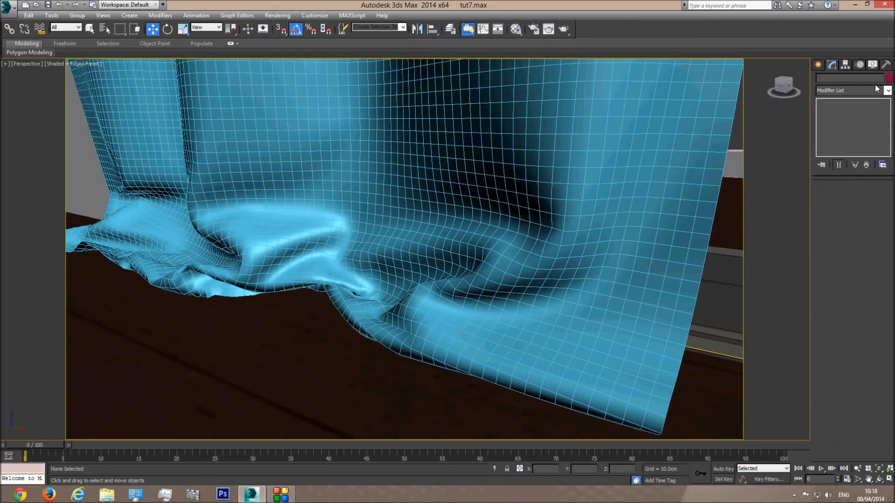
Step: Apply a TurboSmooth modifier to the curtain, trying 2 iterations before settling on 1
left_click(621, 149)
left_click(888, 90)
scroll(853, 279, "down", 10)
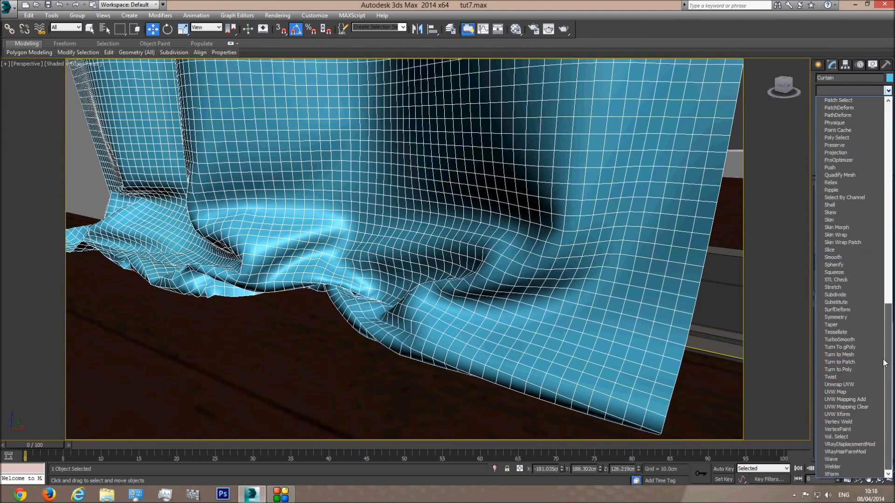
left_click(849, 340)
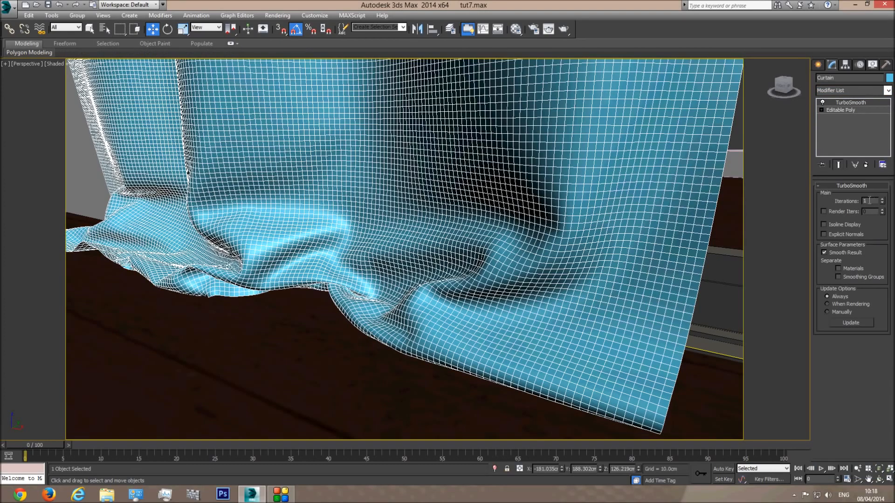
left_click(882, 199)
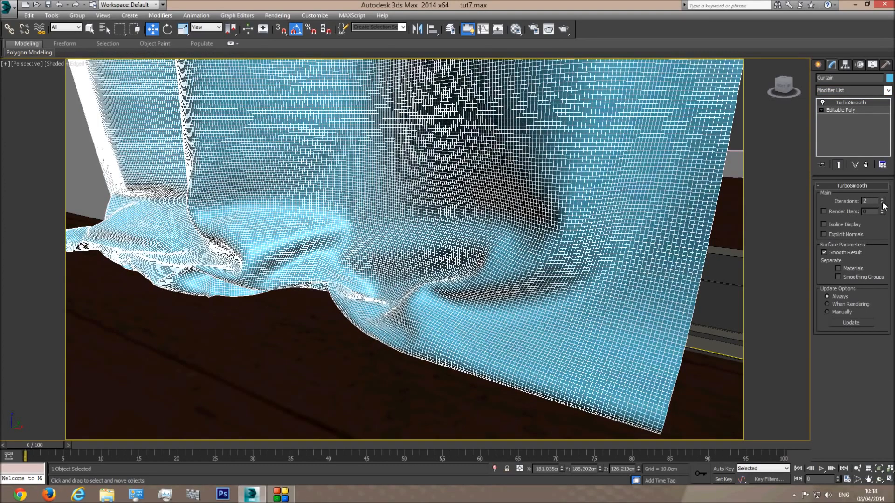
left_click(882, 204)
Step: Inspect the smoothed curtain from hem to top pleats in perspective, then return to the Camera001 view
key("F3")
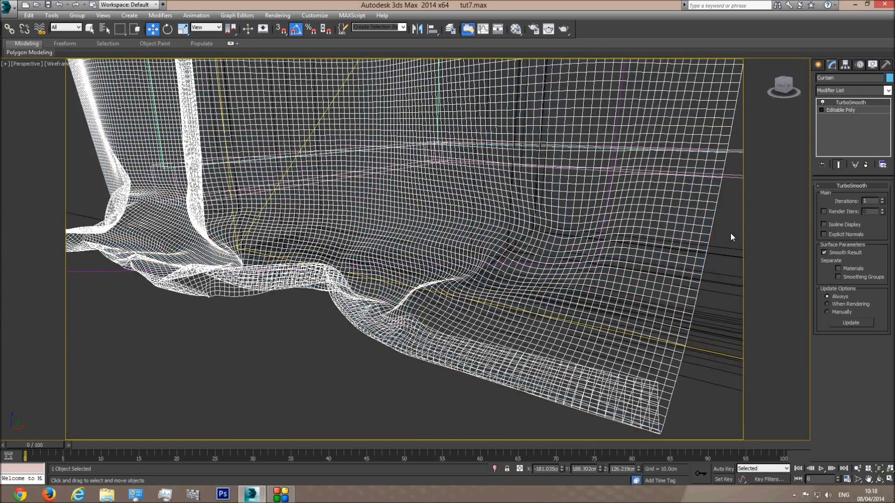
left_click(731, 231)
key("F3")
middle_click_drag(234, 300, 321, 123, "alt")
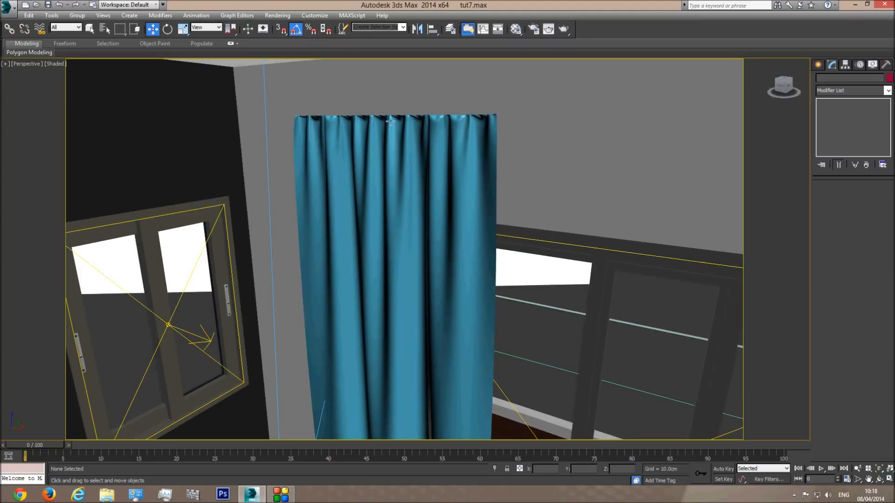
key("c")
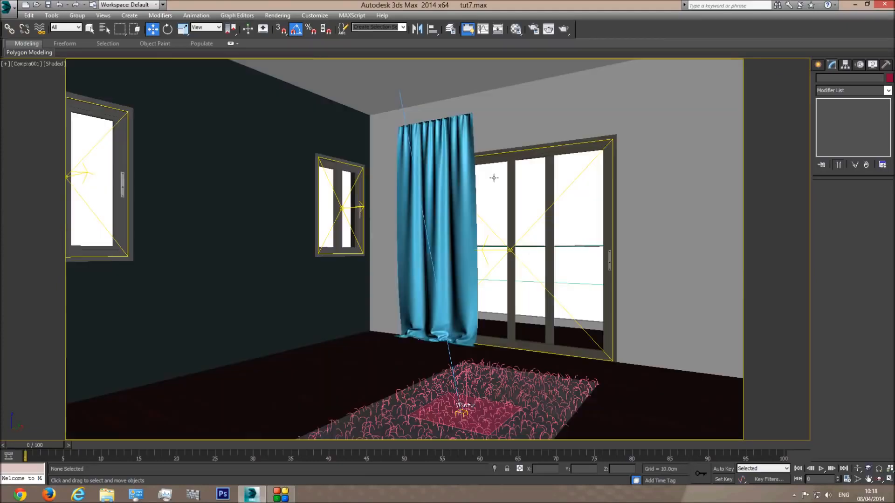
Step: Add an FFD 3x3x3 modifier to the curtain above TurboSmooth
left_click(449, 178)
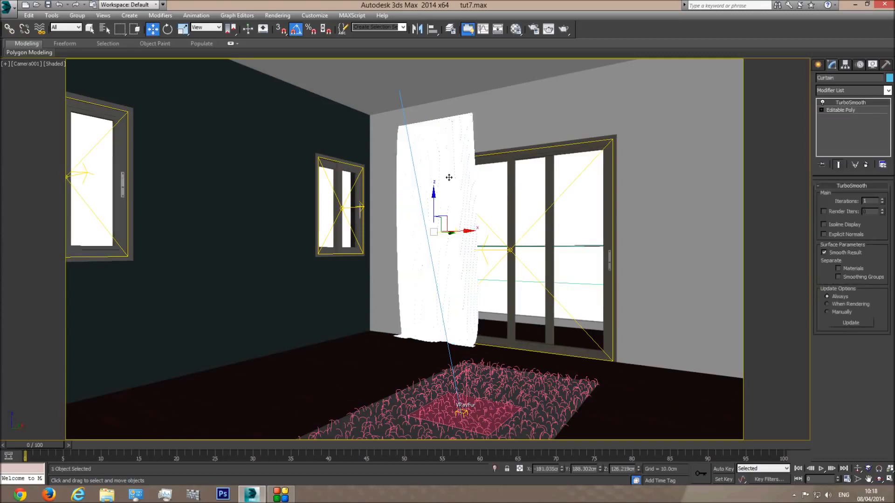
left_click(449, 178)
left_click(456, 182)
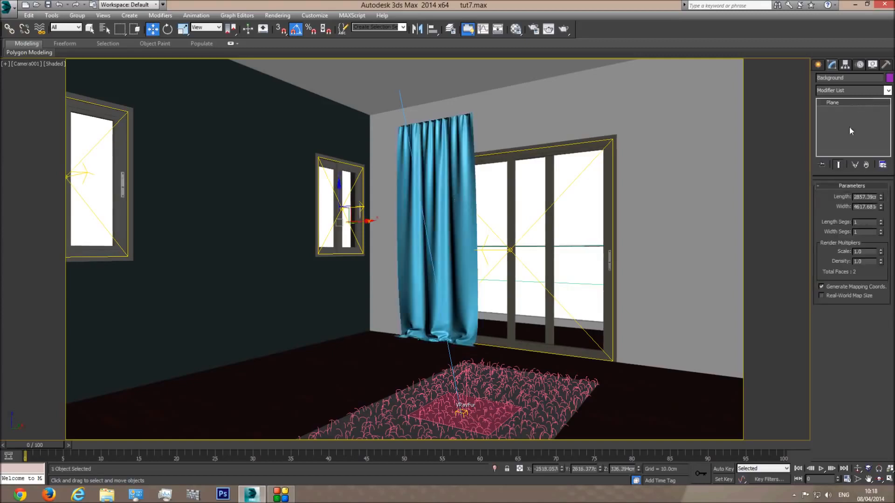
left_click(888, 90)
scroll(888, 202, "down", 10)
scroll(846, 211, "up", 1)
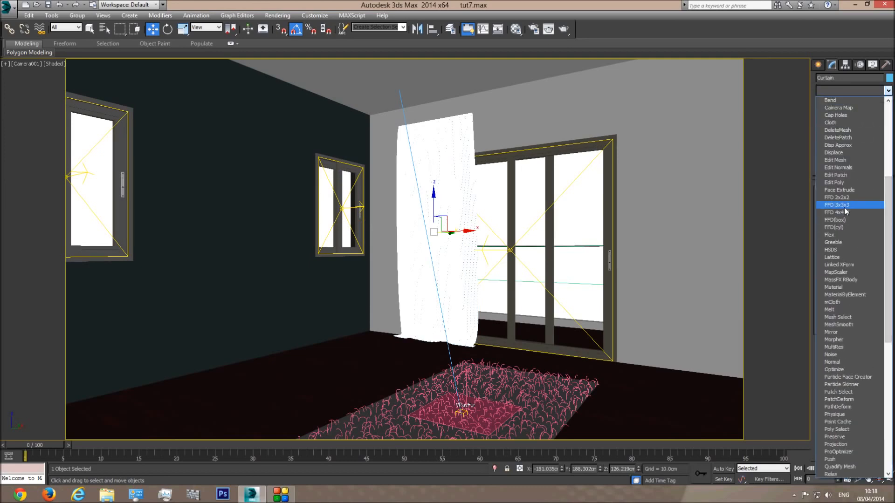
left_click(844, 208)
Step: Narrow the curtain in the front view by moving the right column of FFD control points inward about 22 cm
key("f")
middle_click_drag(490, 185, 495, 346)
scroll(489, 338, "down", 3)
left_click(856, 104)
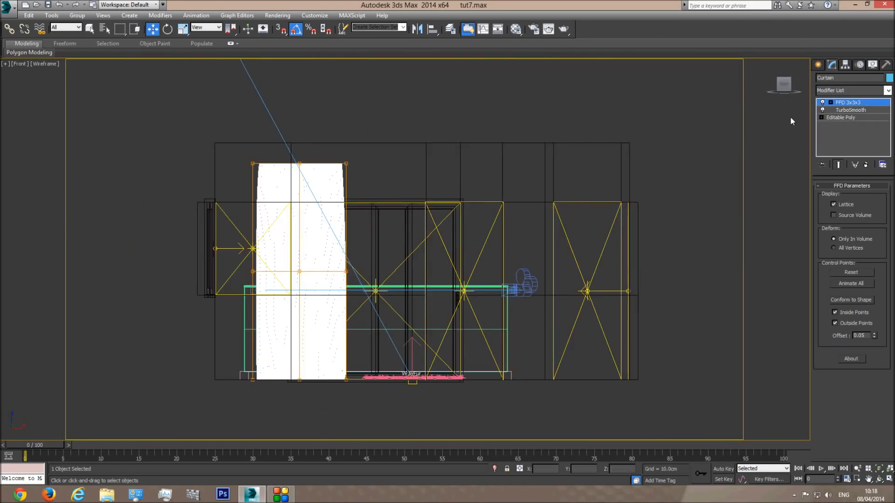
left_click_drag(320, 423, 320, 423)
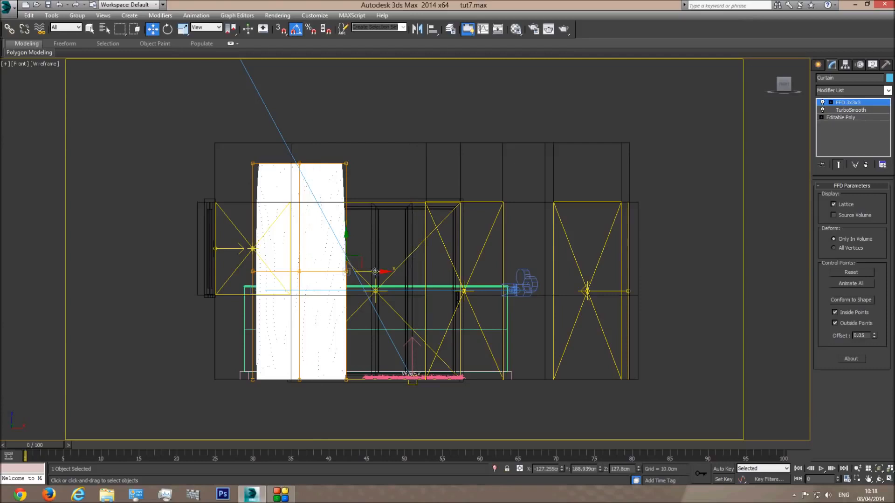
left_click_drag(374, 271, 355, 274)
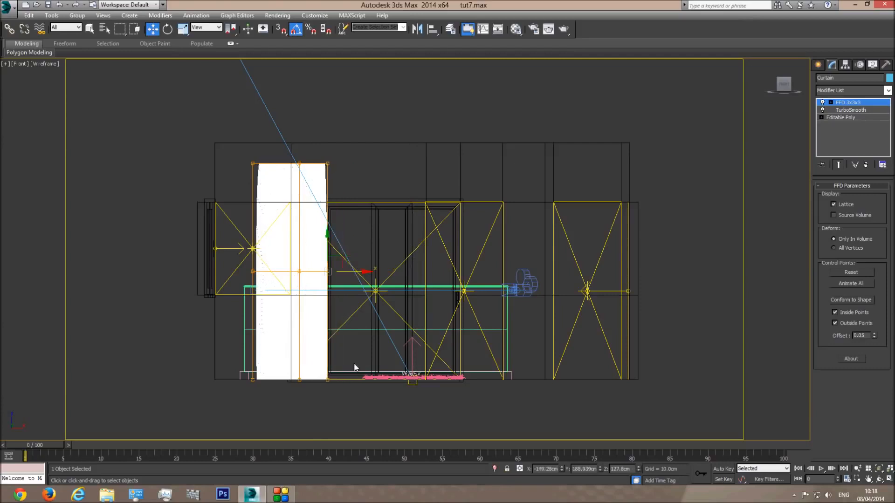
Step: Taper the curtain's hem by moving its lower middle and right control points inward, and shift the left column slightly inward
left_click_drag(355, 366, 288, 410)
left_click_drag(342, 381, 323, 381)
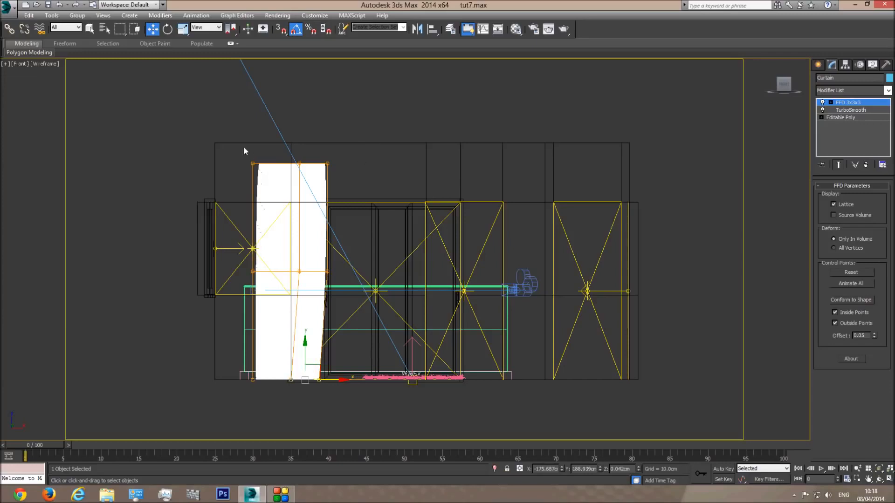
left_click_drag(265, 409, 266, 409)
left_click_drag(284, 272, 289, 273)
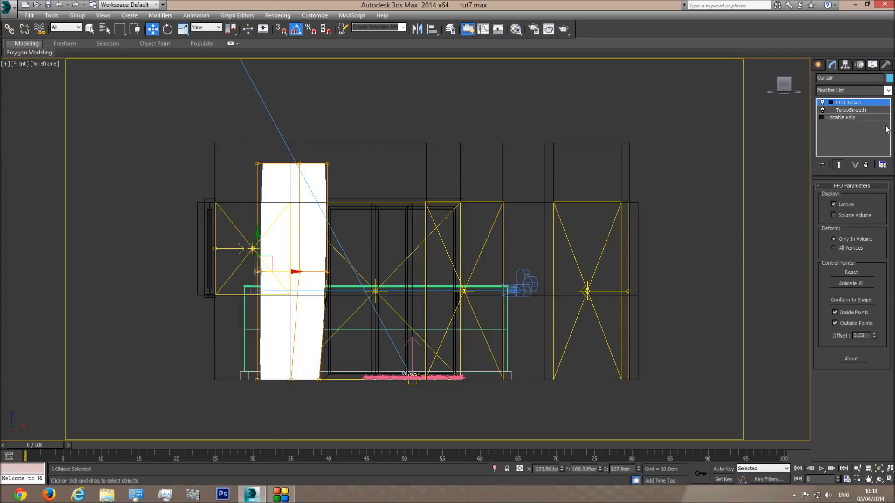
Step: Check the narrowed curtain's shape beside the sliding door through Camera001
key("c")
left_click(525, 176)
left_click(420, 246)
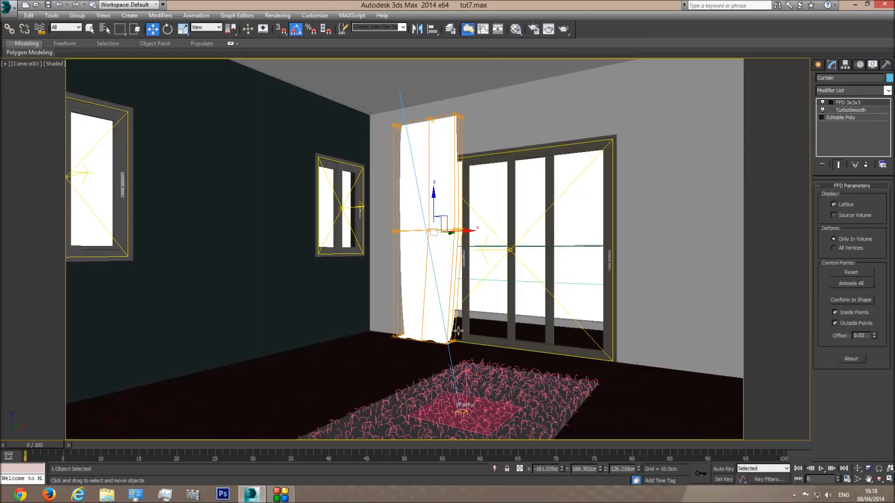
left_click(483, 200)
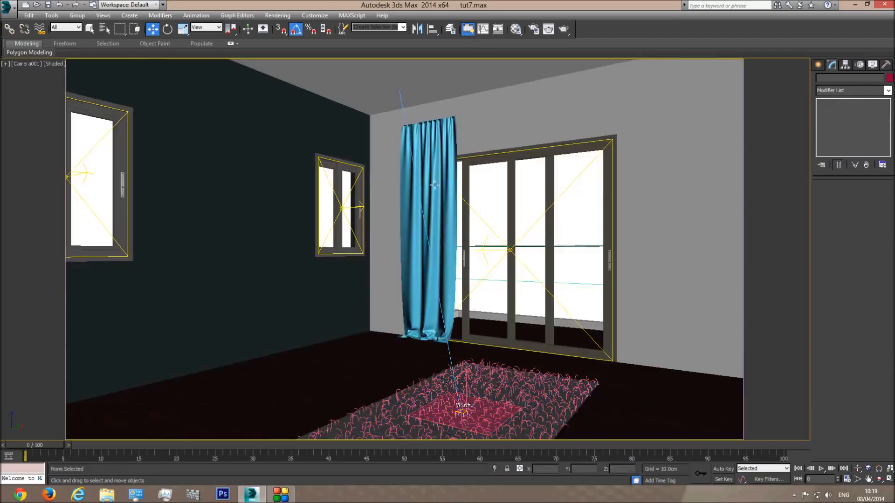
Step: Clone the curtain in the front view about 202 cm along X to the sliding door's right end
left_click(439, 140)
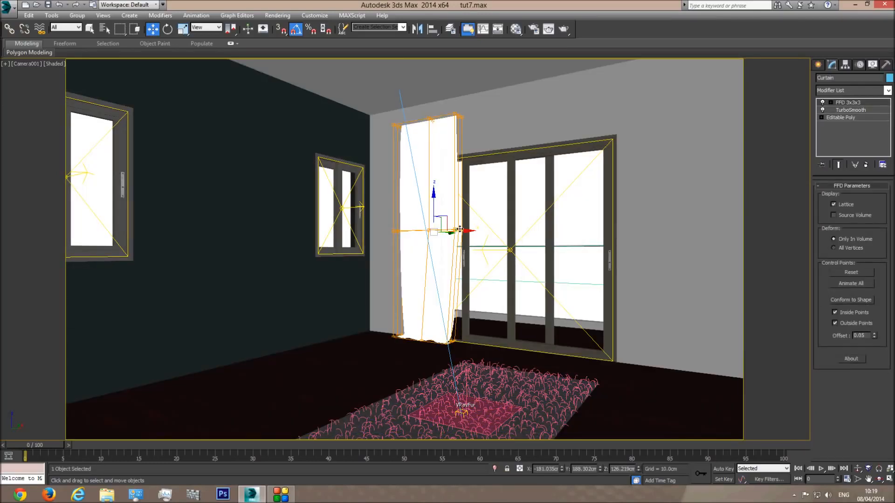
key("f")
key("F3")
scroll(456, 226, "down", 3)
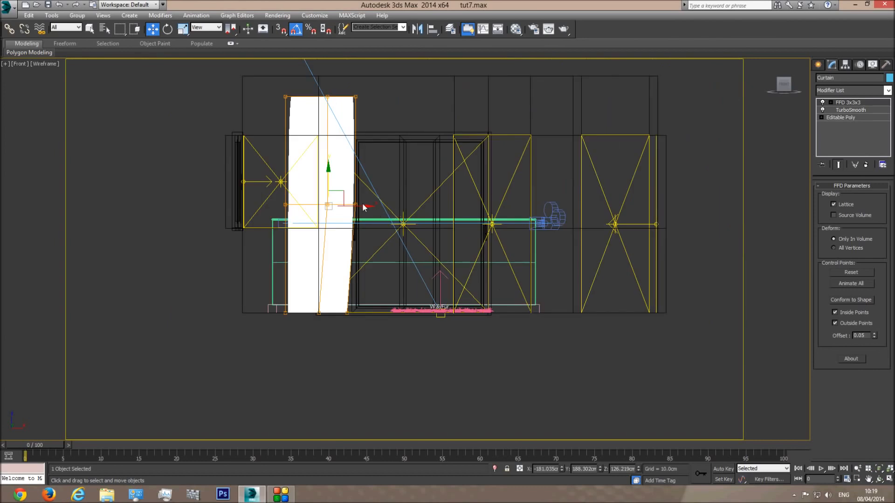
mouse_move(364, 208)
left_mouse_down("shift")
mouse_move(573, 213)
mouse_move(531, 220)
left_mouse_up("shift")
left_click(448, 286)
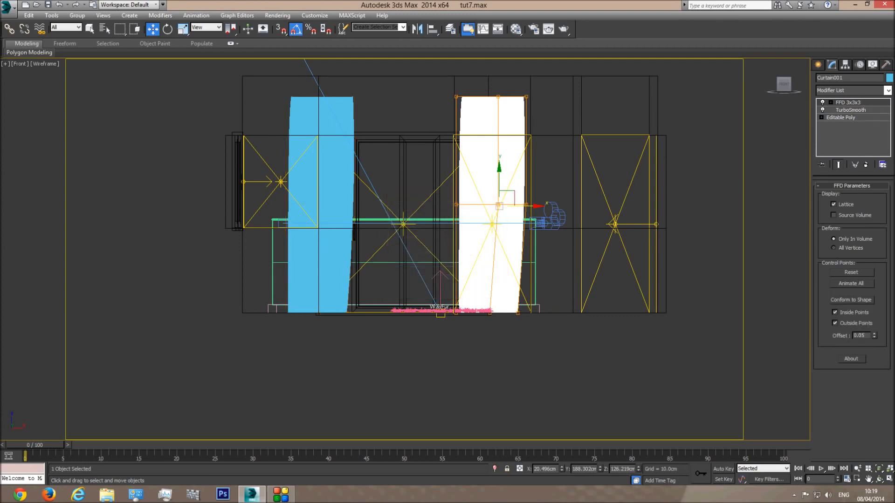
Step: Mirror the cloned curtain on the X axis with a Mirror modifier and shift it about 8 cm toward the left curtain
left_click(887, 90)
scroll(848, 286, "up", 8)
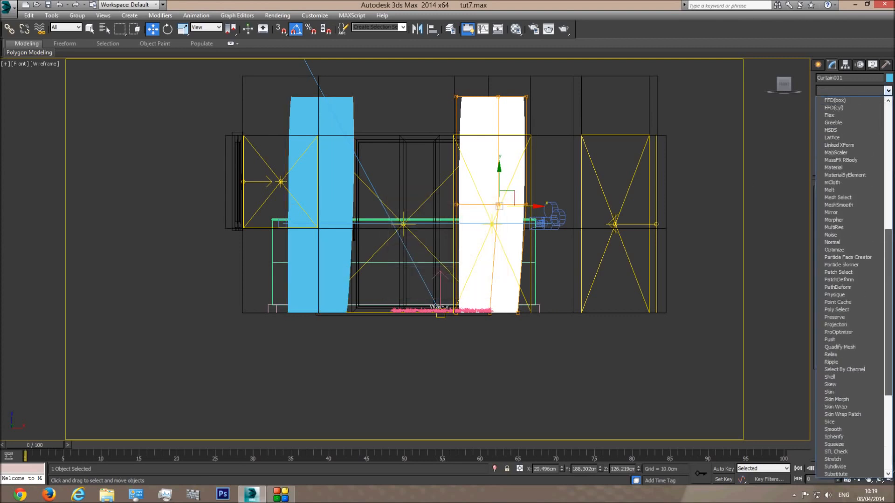
left_click(844, 212)
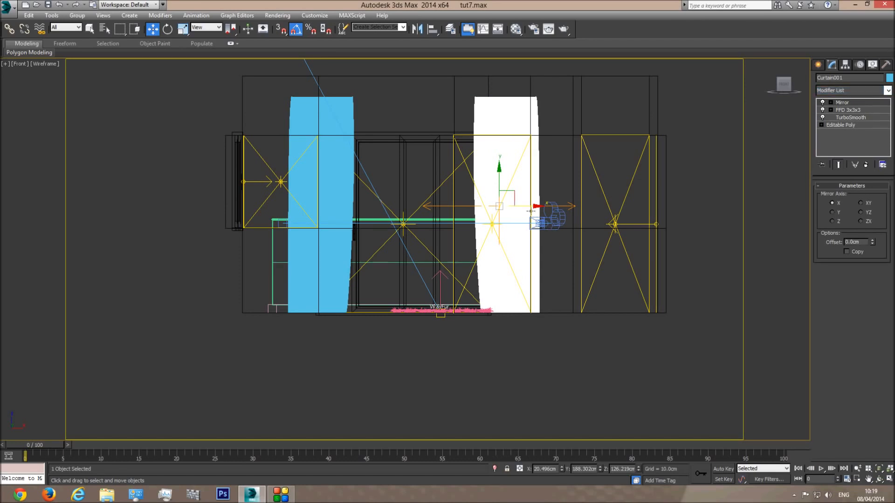
left_click_drag(530, 205, 517, 208)
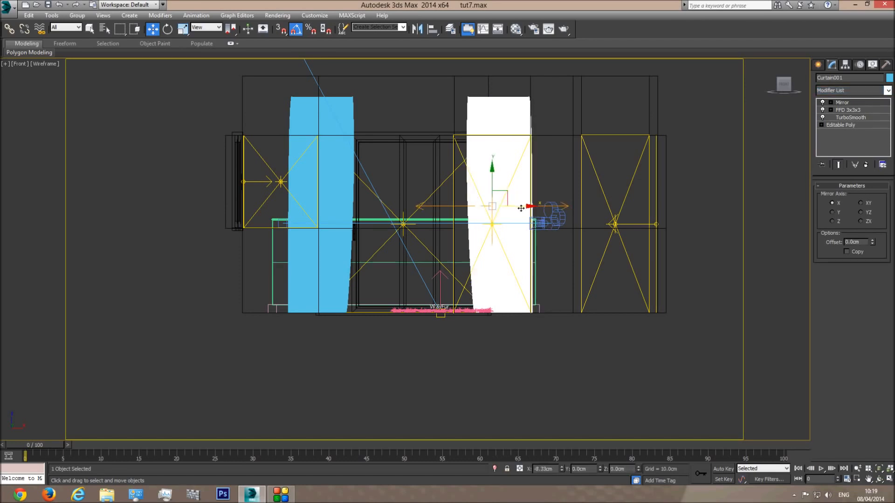
key("c")
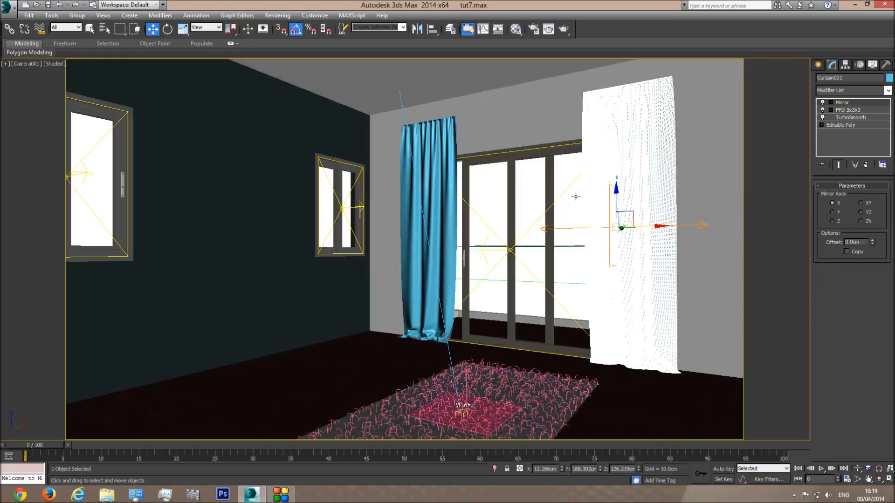
left_click(562, 173)
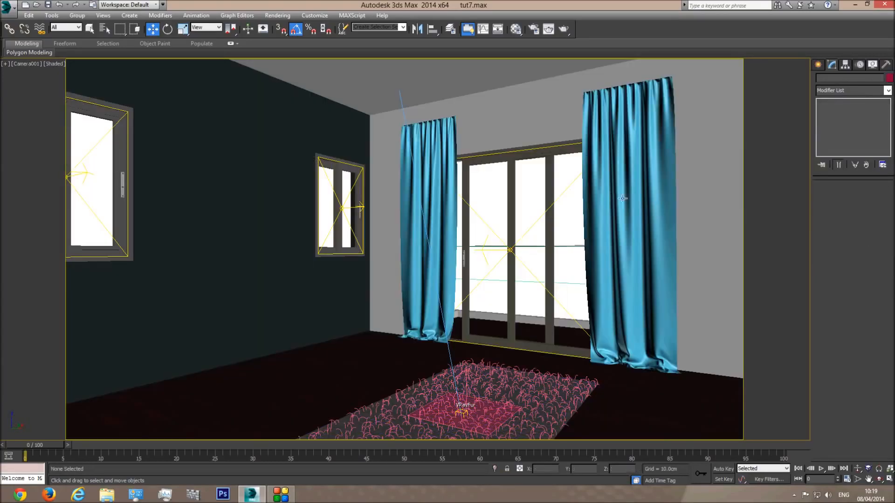
Step: Narrow the cloned curtain slightly by moving the right and left columns of its FFD 3x3x3 control points inward
left_click(620, 155)
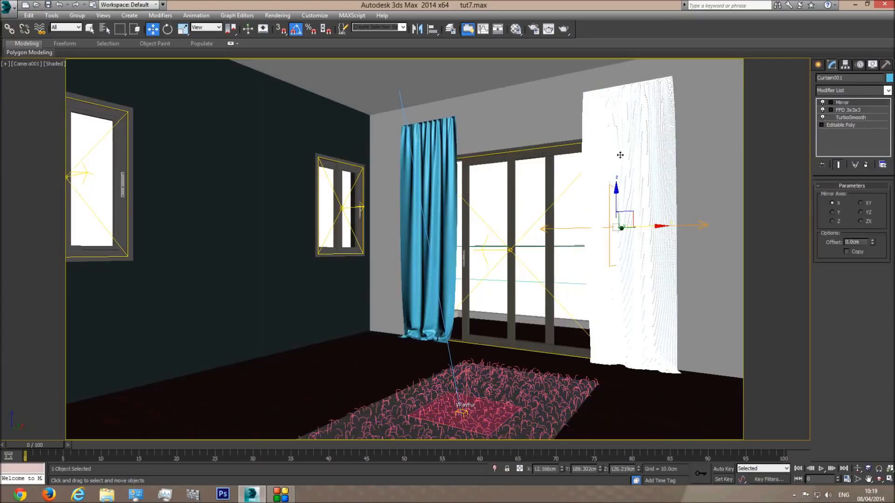
left_click(852, 110)
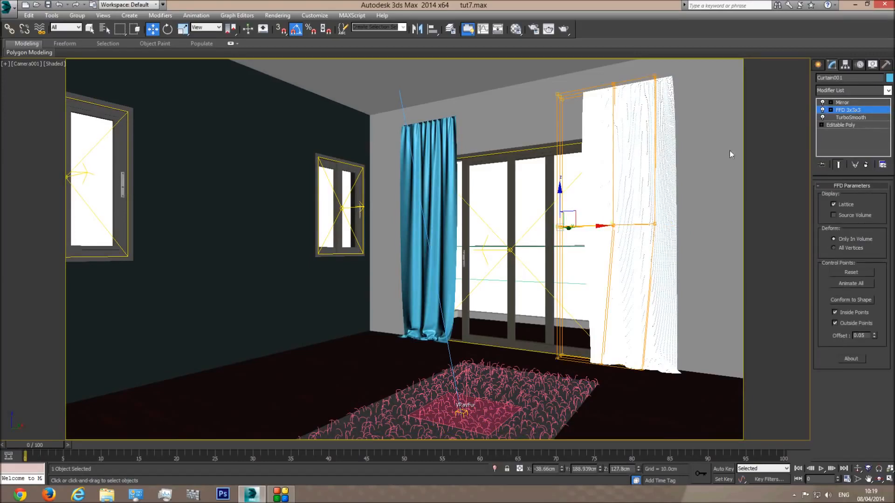
left_click_drag(670, 67, 626, 378)
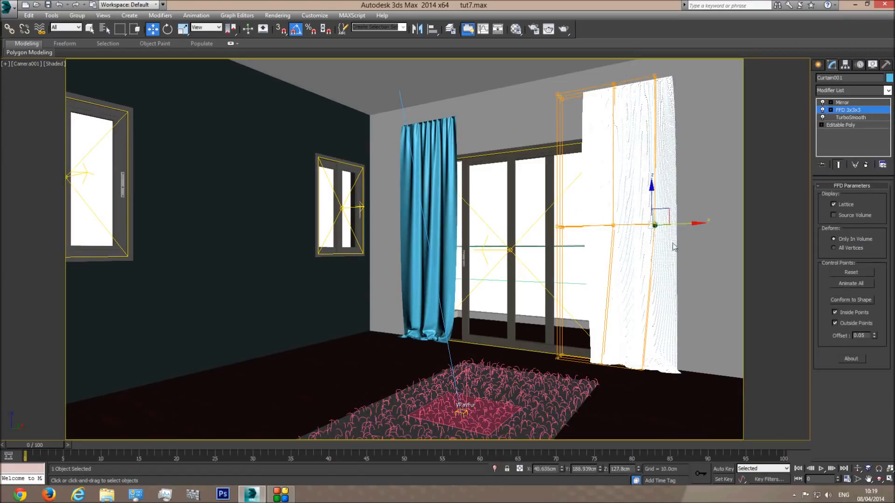
left_click_drag(686, 224, 666, 224)
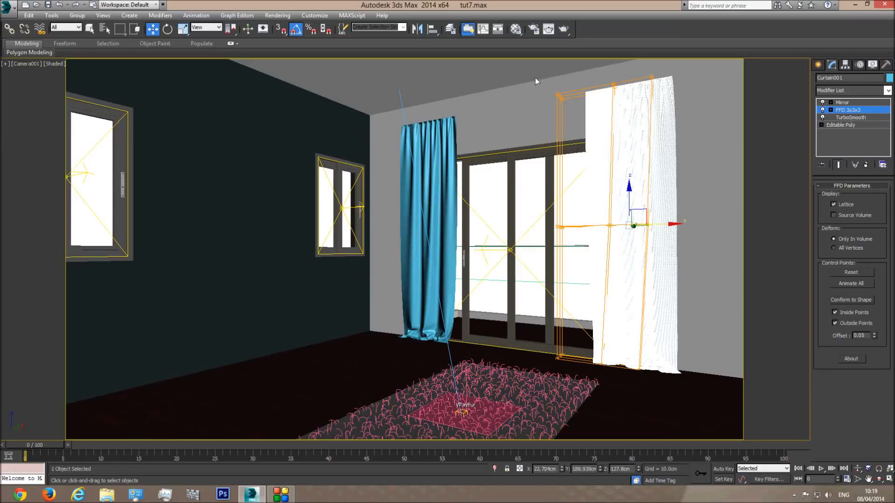
left_click_drag(542, 84, 573, 434)
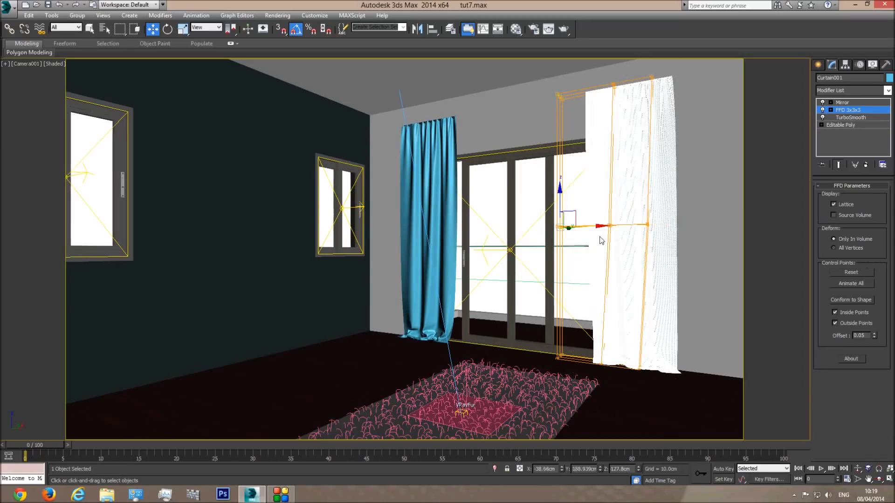
left_click_drag(594, 225, 598, 225)
left_click(846, 102)
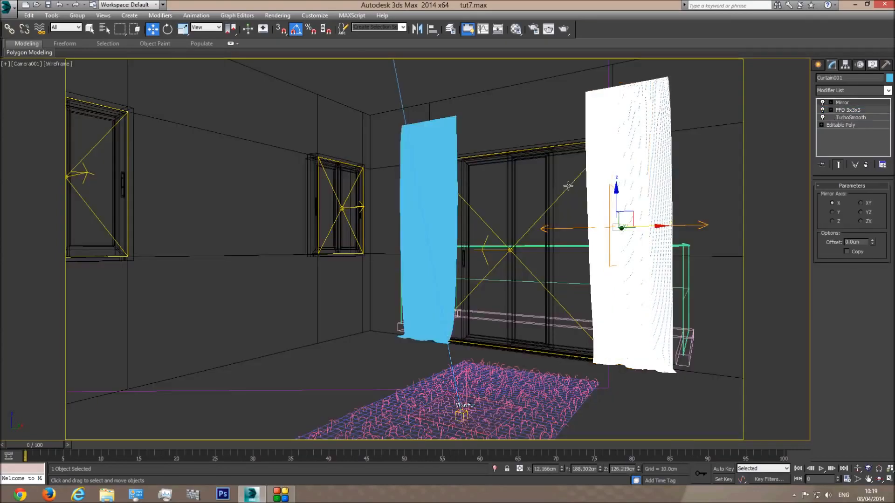
left_click(551, 119)
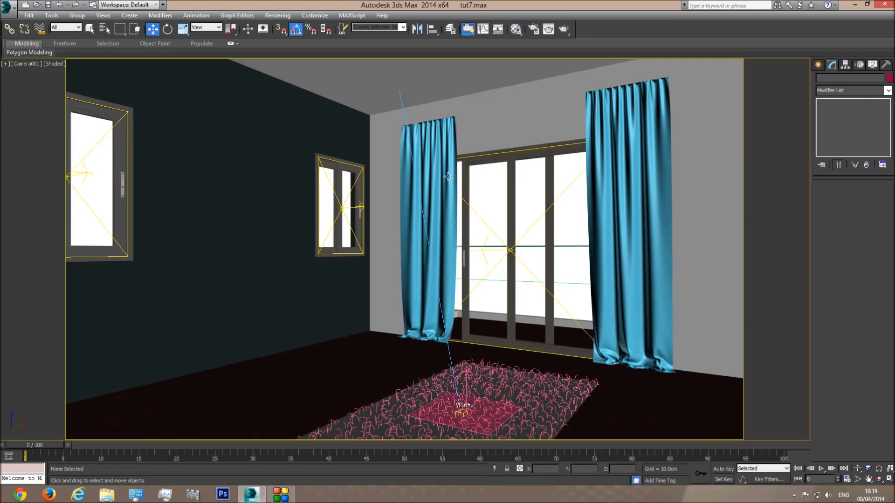
Step: Check both curtains' placement against the wall and sliding door in the top, left and Camera001 views
key("t")
key("F3")
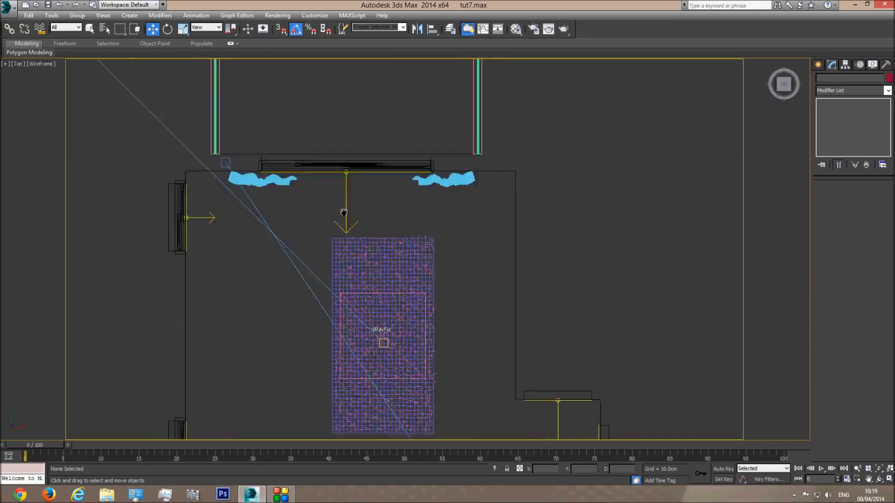
scroll(400, 231, "up", 3)
left_click(499, 231)
left_click(154, 235, "ctrl")
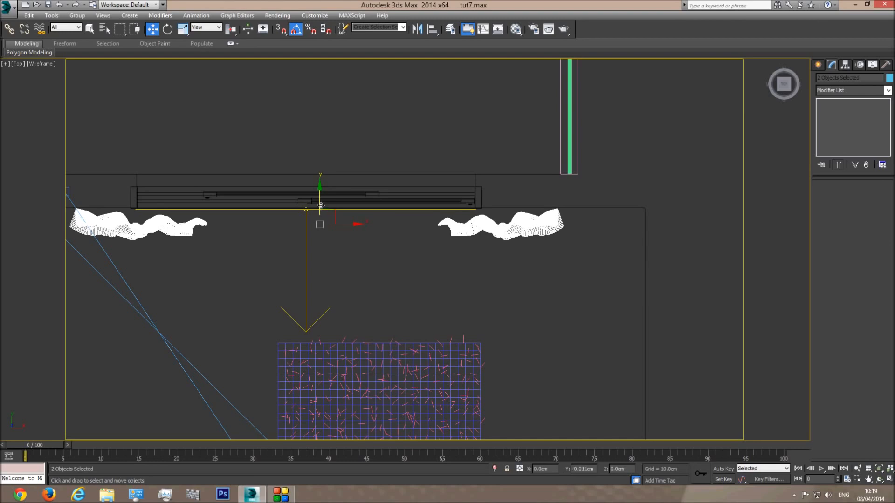
key("l")
scroll(325, 222, "down", 3)
scroll(324, 222, "up", 4)
left_click(324, 222)
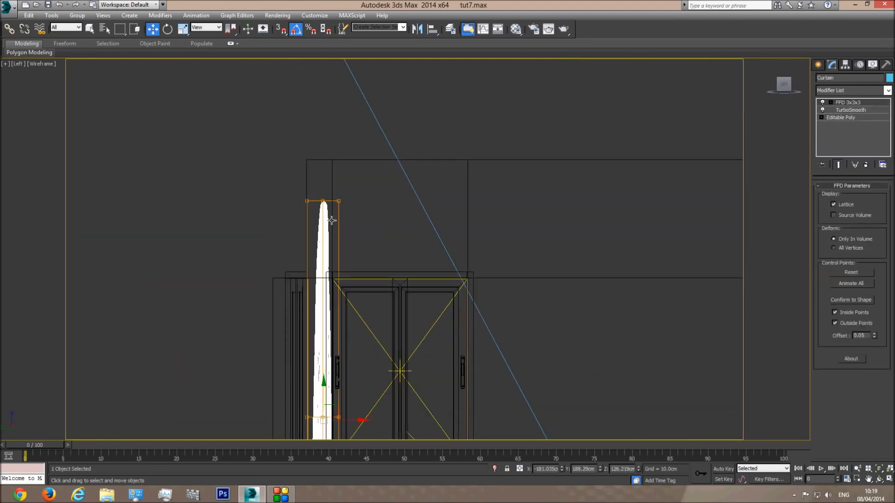
key("c")
key("F3")
key("F3")
left_click(527, 126)
key("F3")
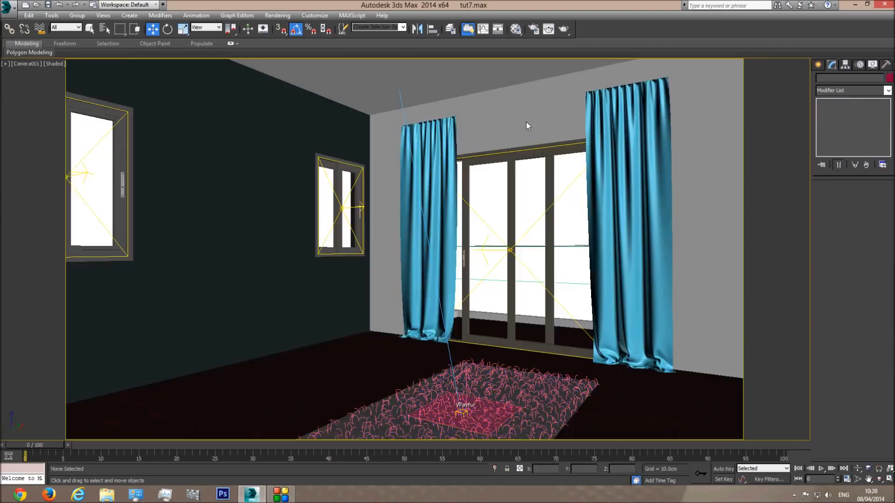
Step: Change the unused material 21 - Default to a VRayMtl in the Material Editor
left_click(516, 29)
left_click(758, 156)
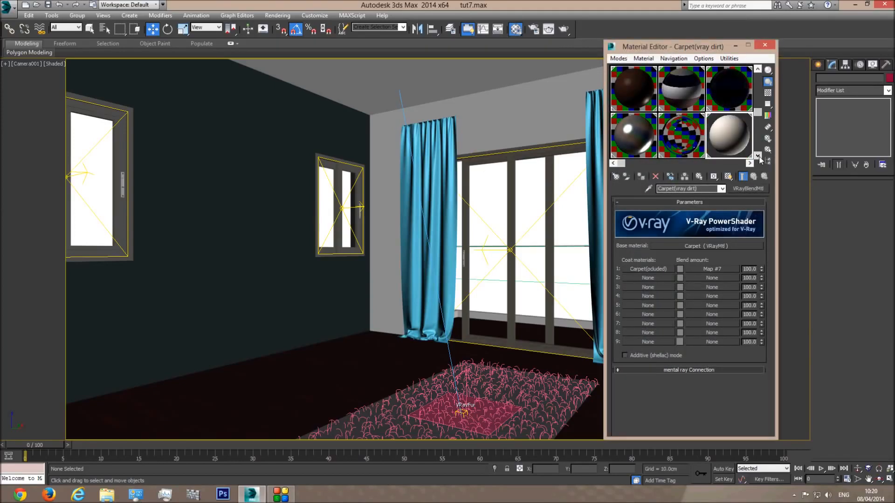
left_click(728, 140)
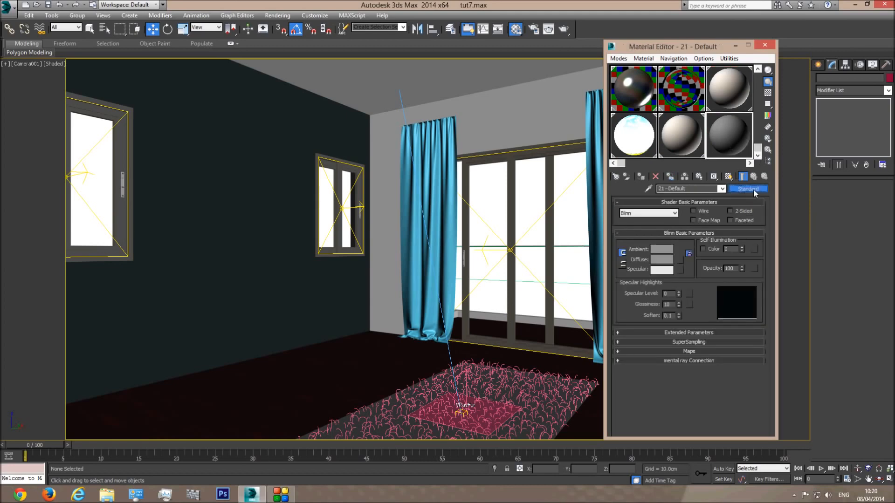
left_click(753, 190)
scroll(428, 366, "down", 5)
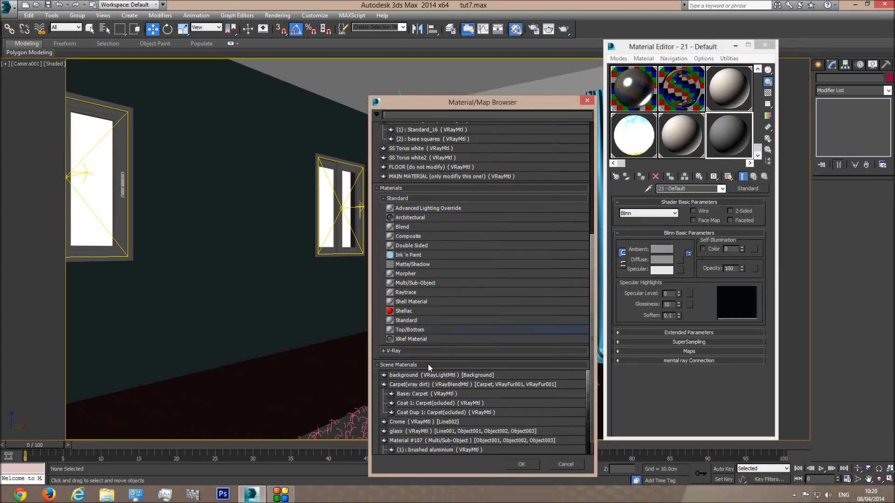
left_click(409, 350)
scroll(455, 333, "down", 3)
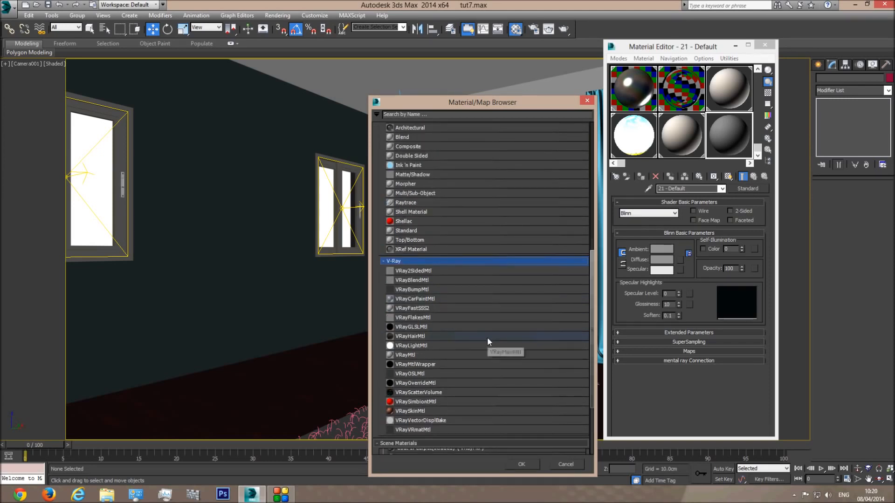
double_click(417, 354)
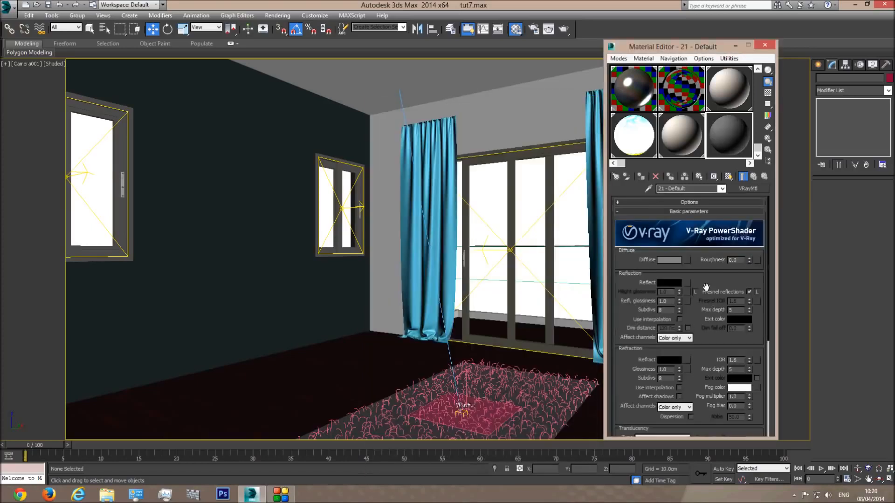
left_click(687, 259)
scroll(448, 247, "down", 10)
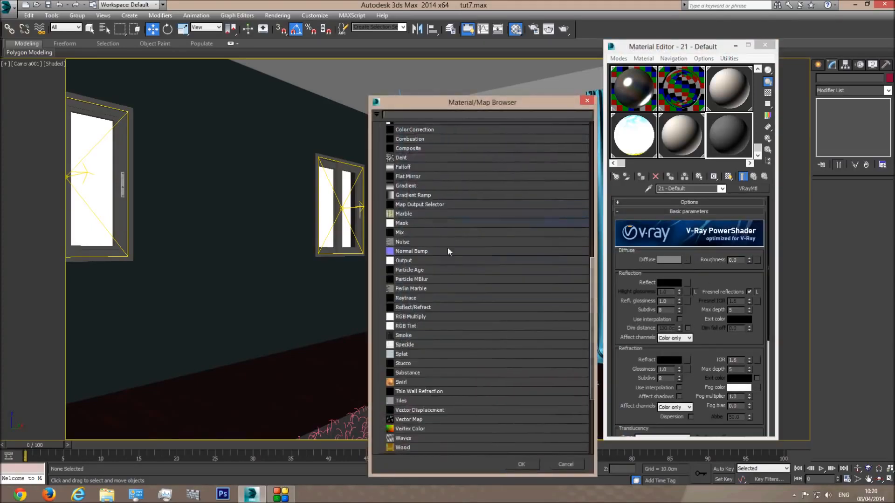
scroll(452, 314, "down", 3)
left_click(455, 332)
scroll(457, 302, "down", 2)
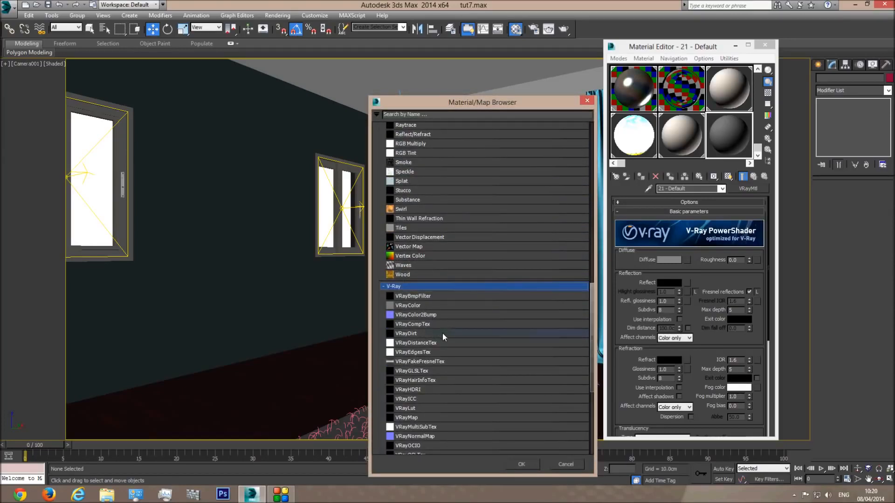
scroll(443, 409, "down", 1)
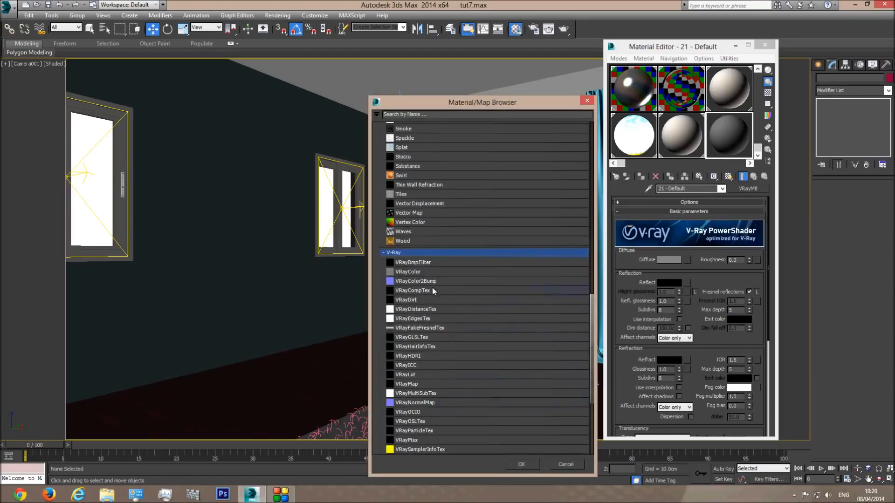
scroll(438, 327, "down", 3)
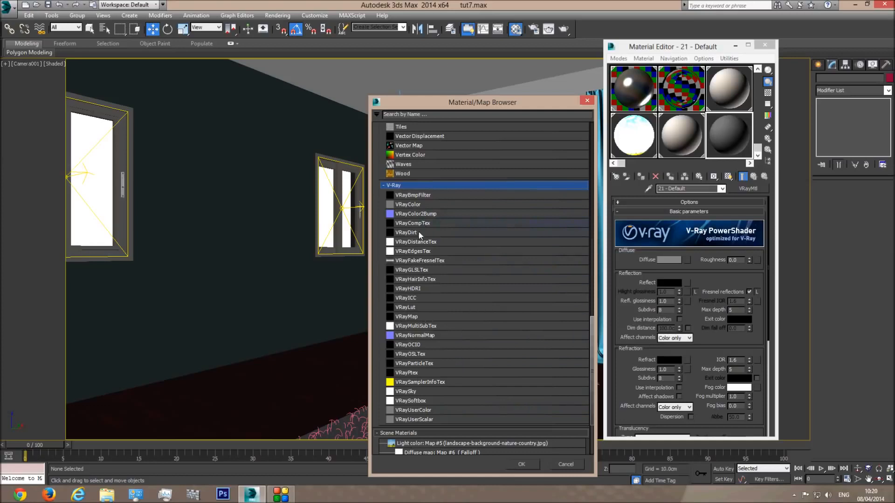
scroll(428, 250, "up", 12)
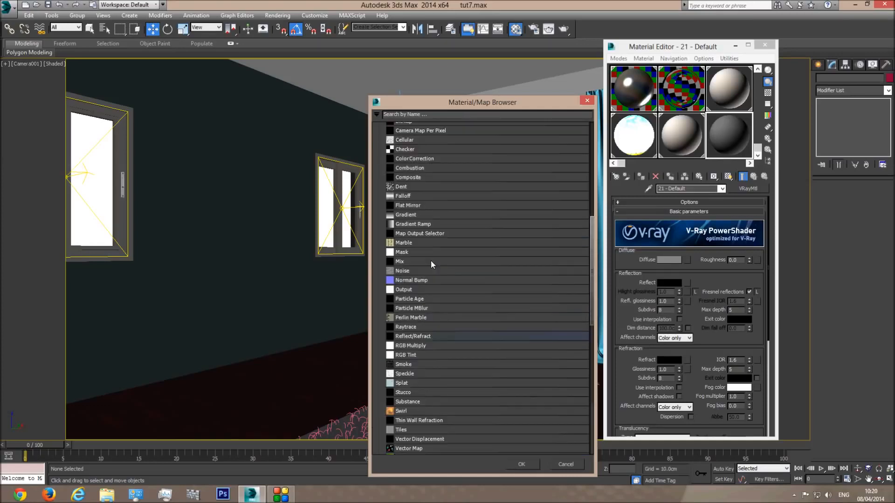
left_click(588, 101)
right_click(747, 189)
left_click(760, 216)
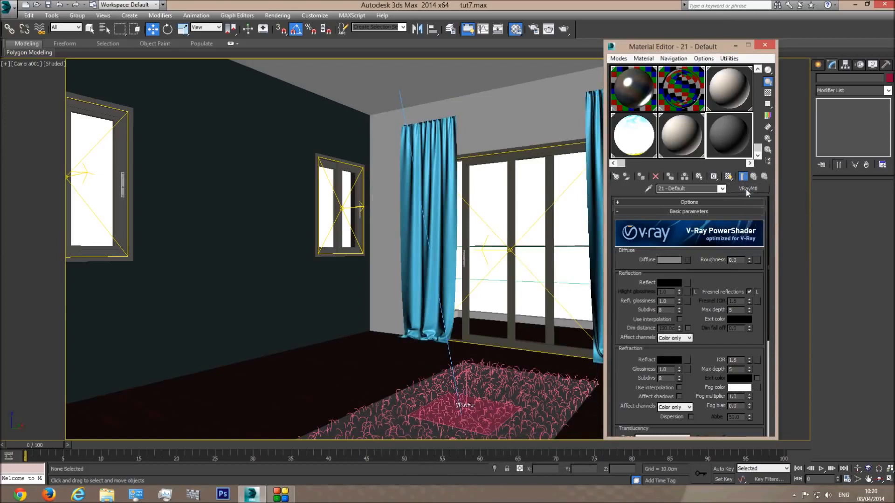
left_click(748, 189)
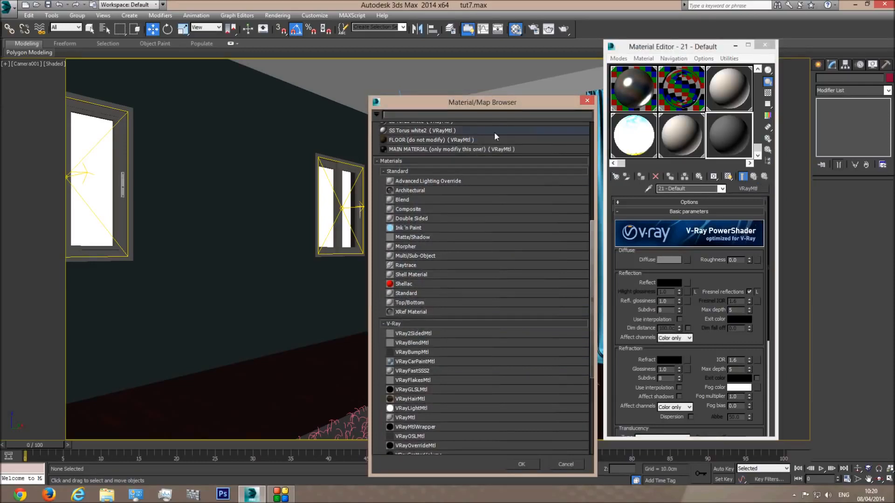
left_click(584, 101)
Step: Change the unused material 22 - Default to a VRay2SidedMtl, discarding the old material
left_click(750, 163)
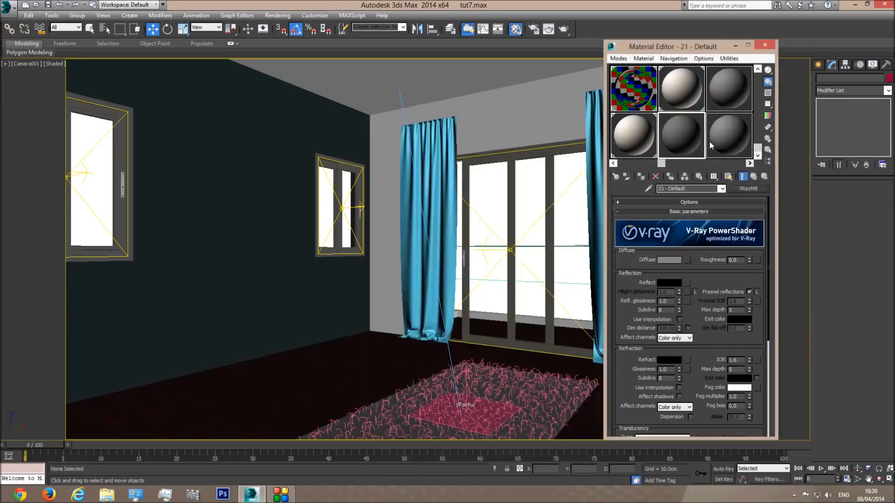
left_click(692, 140)
left_click(748, 189)
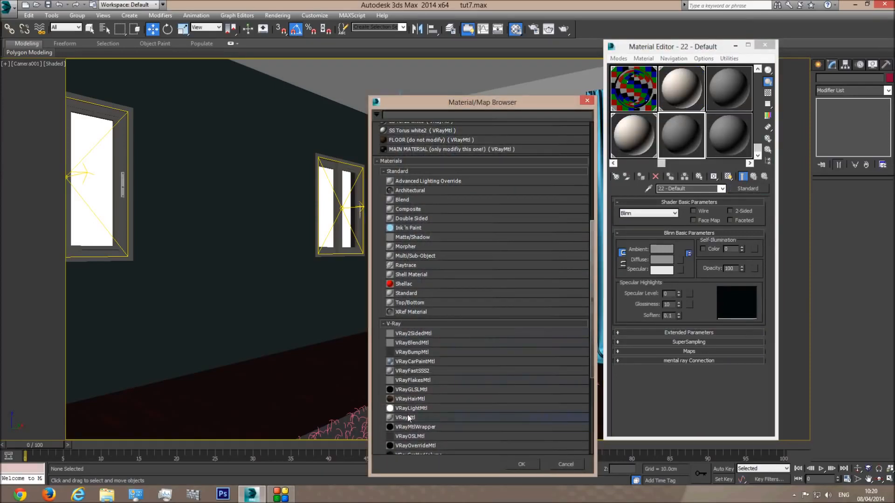
double_click(416, 333)
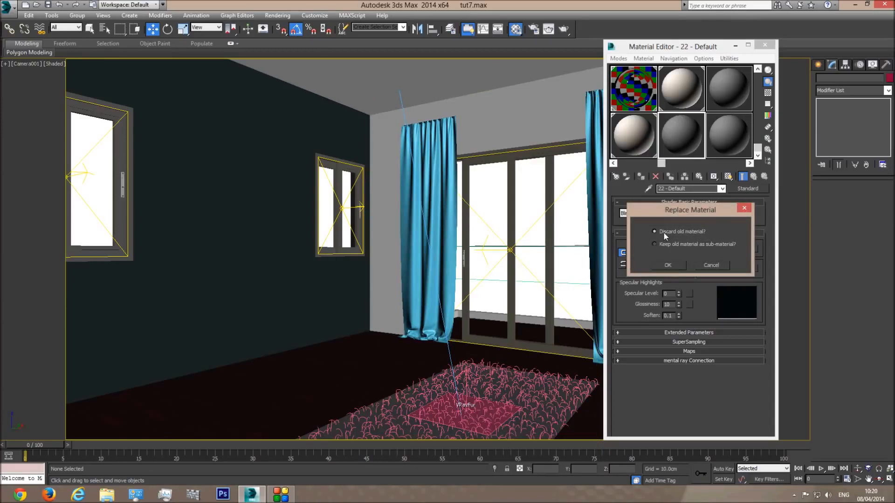
left_click(667, 265)
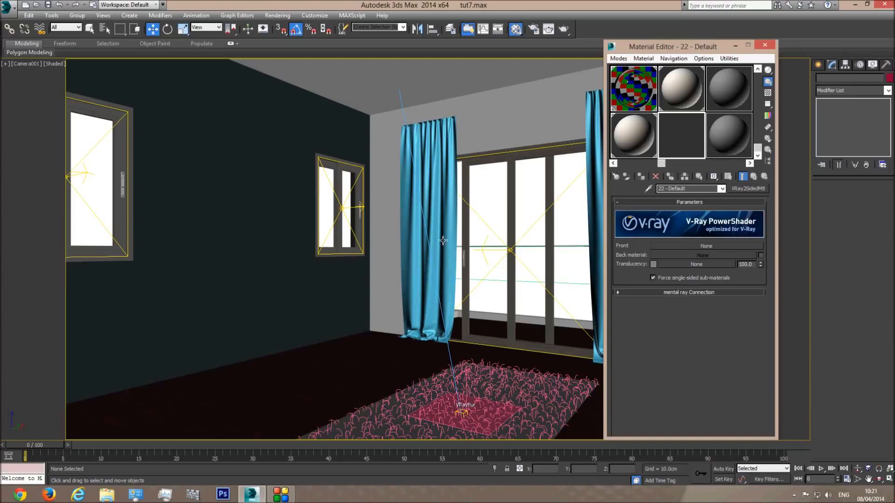
Step: Add a VRayMtl as the two-sided material's front material and set its diffuse colour to light grey, about 230
left_click(700, 245)
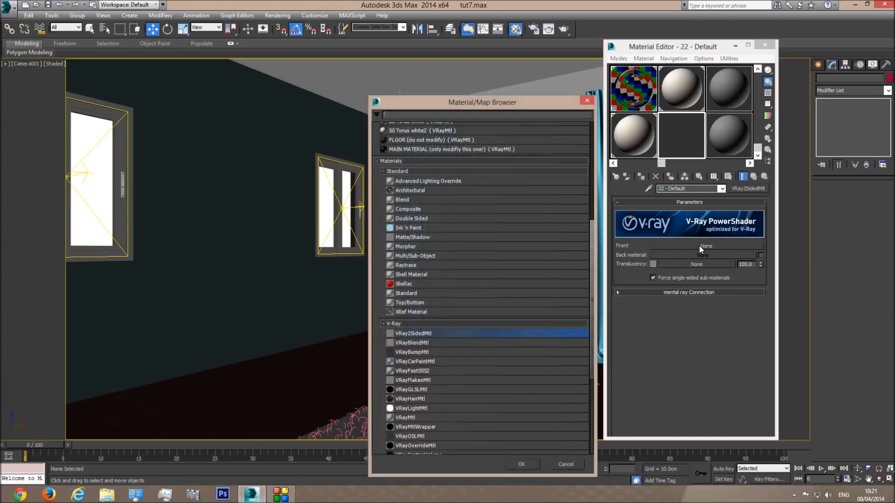
scroll(438, 396, "down", 1)
double_click(420, 396)
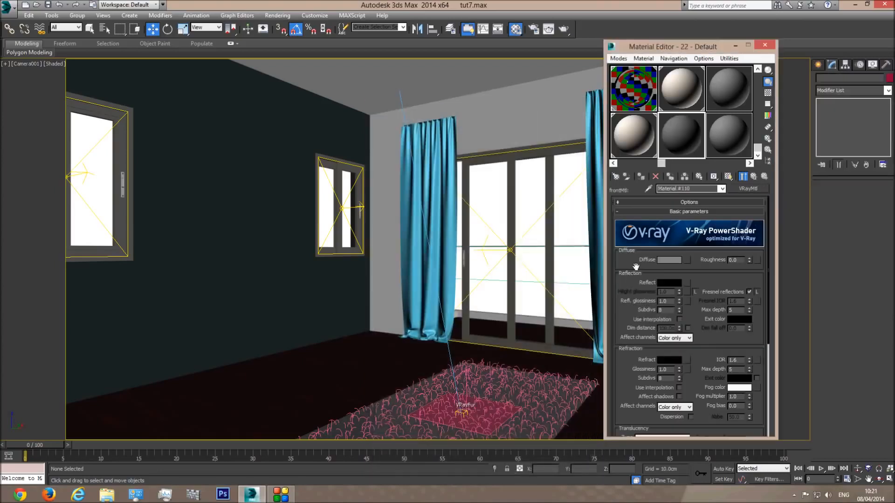
left_click(674, 260)
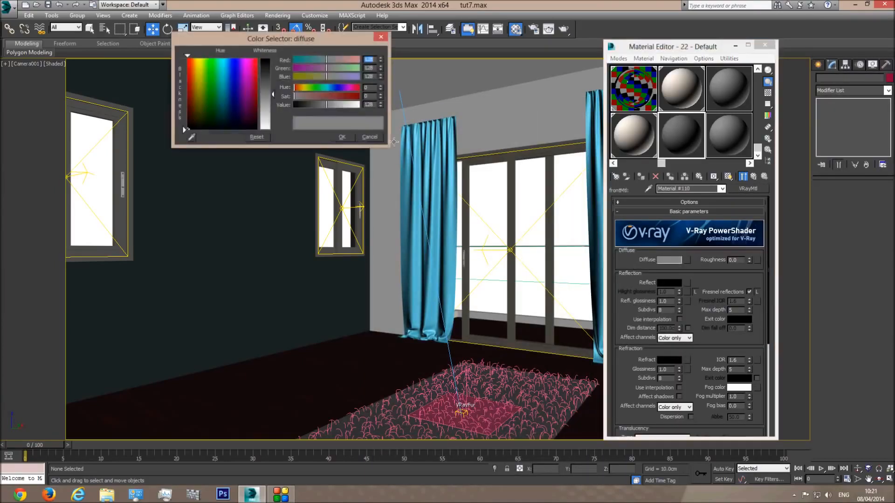
left_click(273, 125)
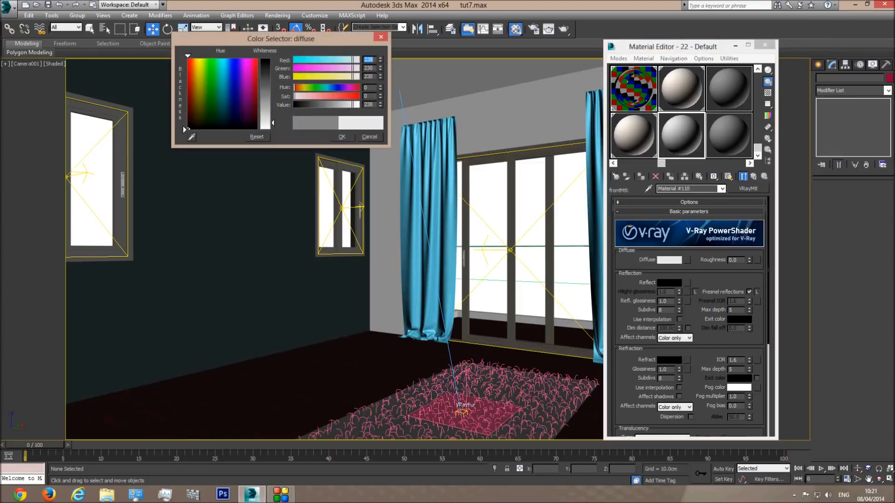
left_click(342, 136)
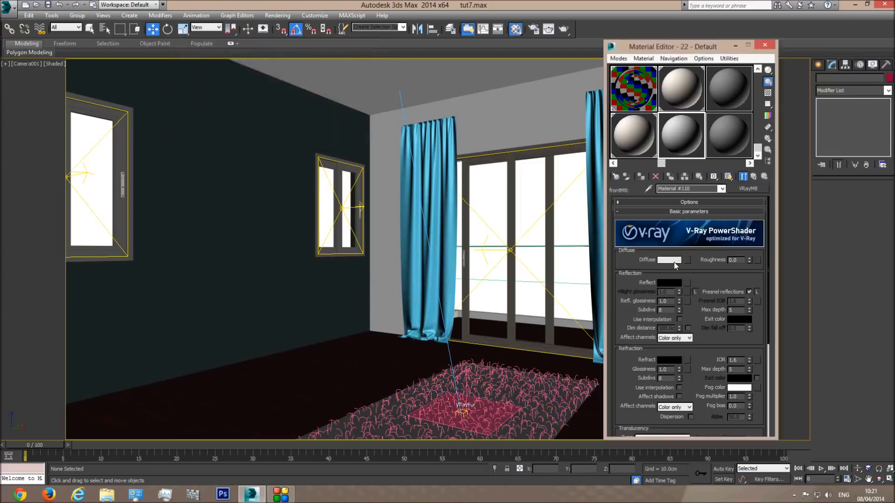
left_click(722, 189)
left_click(696, 198)
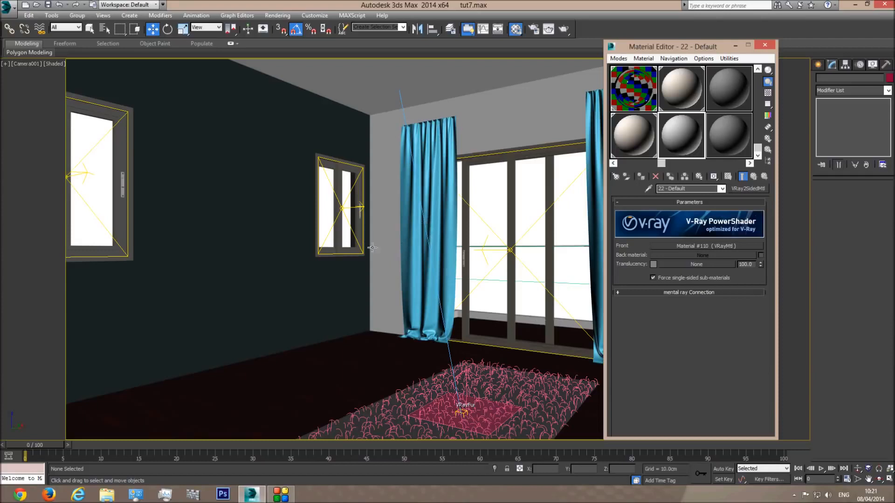
Step: Accept the two-sided material's mid-grey translucency colour and assign the material to both curtains beside the sliding door
left_click(654, 265)
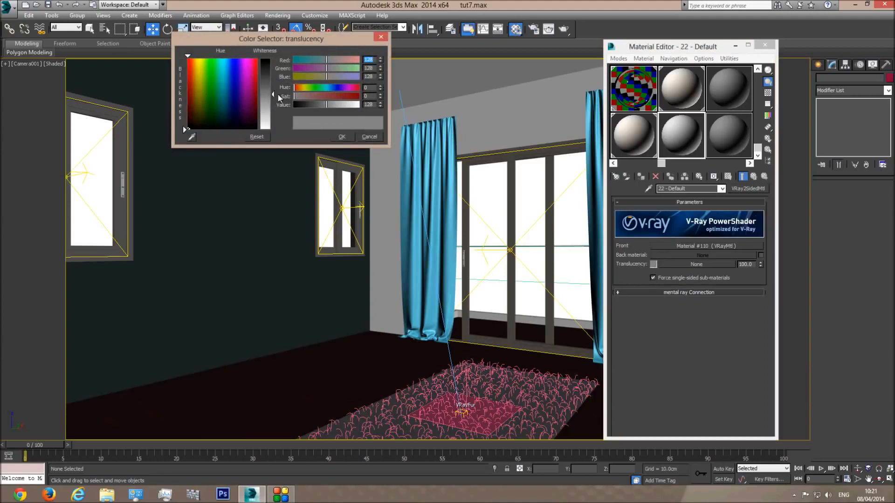
left_click(342, 137)
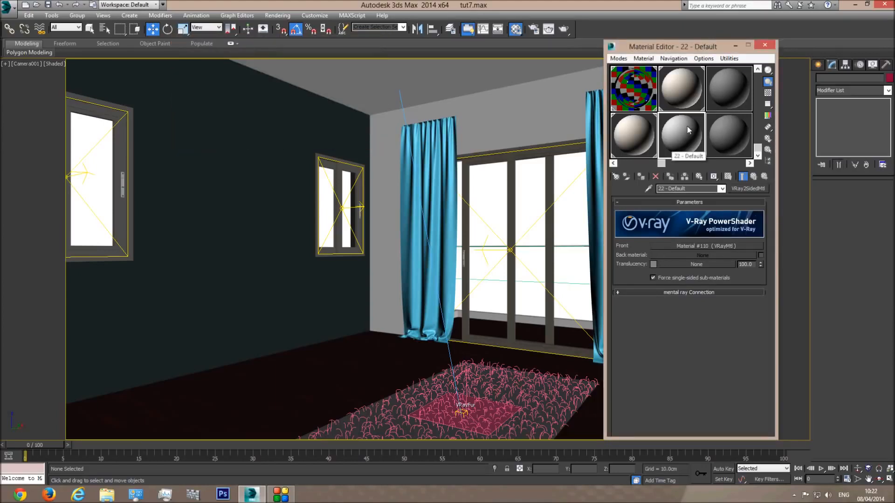
left_click_drag(688, 127, 430, 167)
left_click_drag(684, 144, 599, 154)
left_click(766, 45)
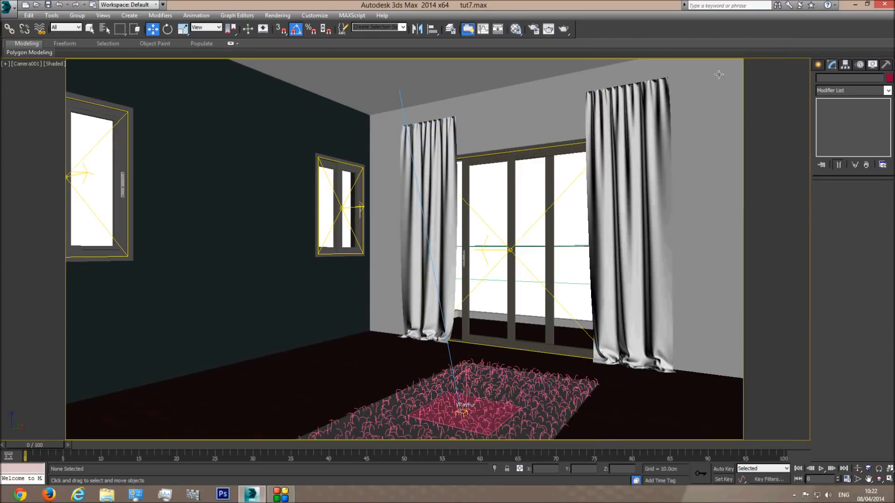
Step: Set the area to render to Region and frame both curtains and the sliding door with the region rectangle
left_click(548, 28)
left_click(225, 95)
left_click(215, 114)
left_click_drag(345, 65, 671, 397)
left_click_drag(419, 424, 692, 383)
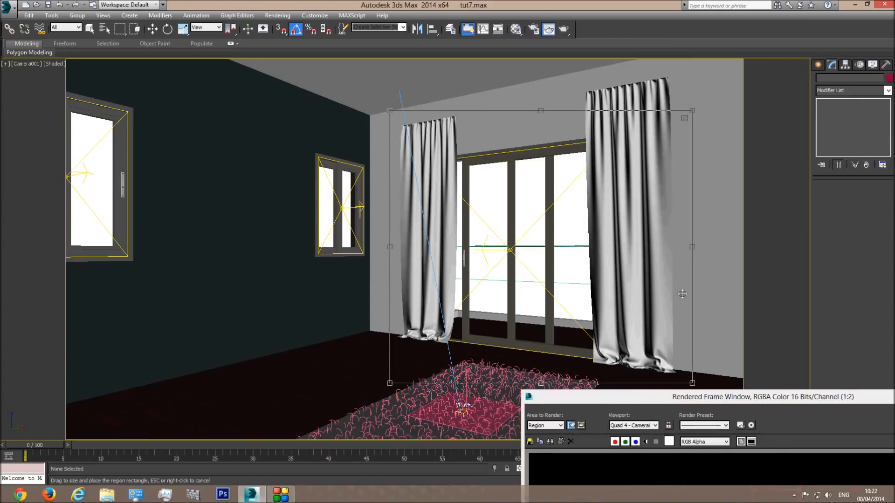
left_click_drag(542, 110, 541, 75)
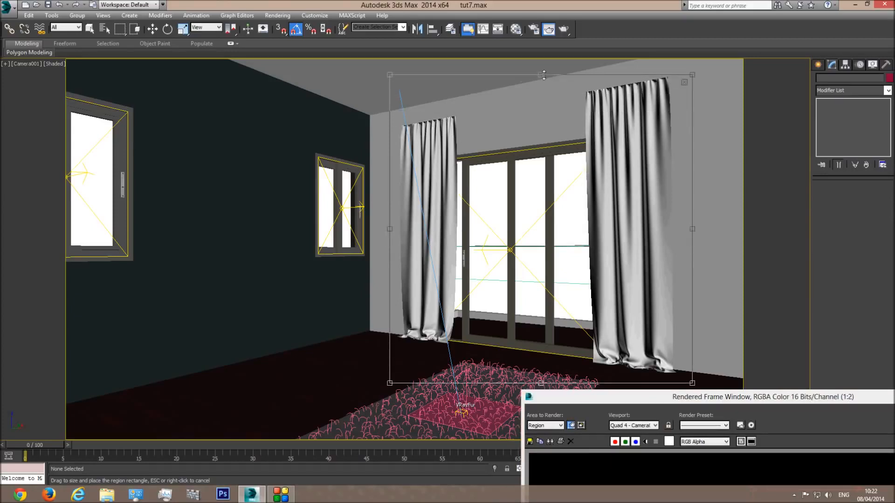
left_click_drag(736, 398, 389, 77)
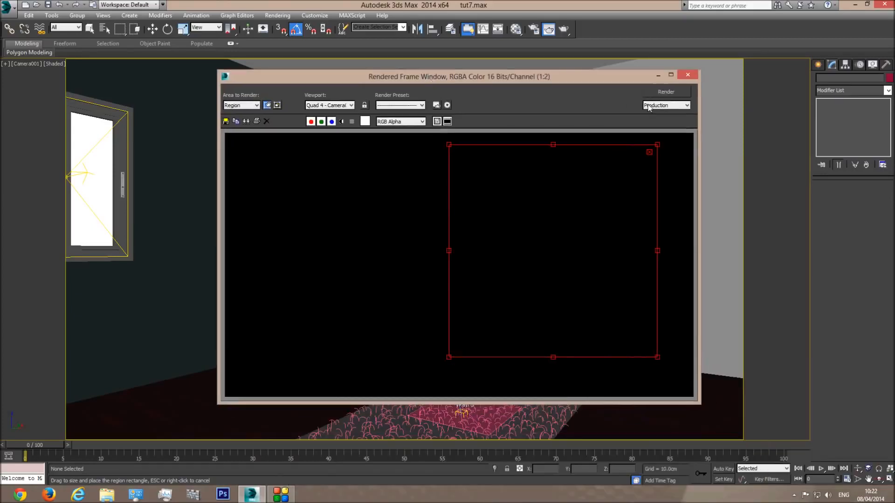
Step: Render the framed region from Camera001 and enlarge the rendered image to 1:1
left_click(660, 93)
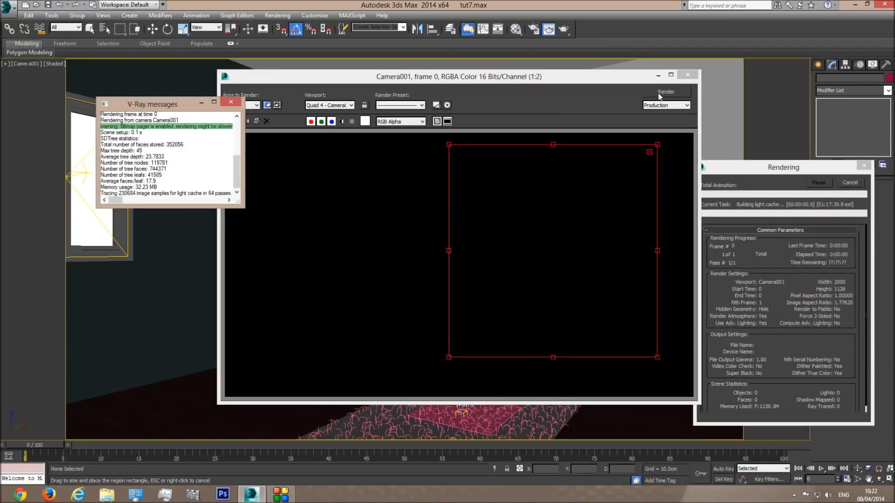
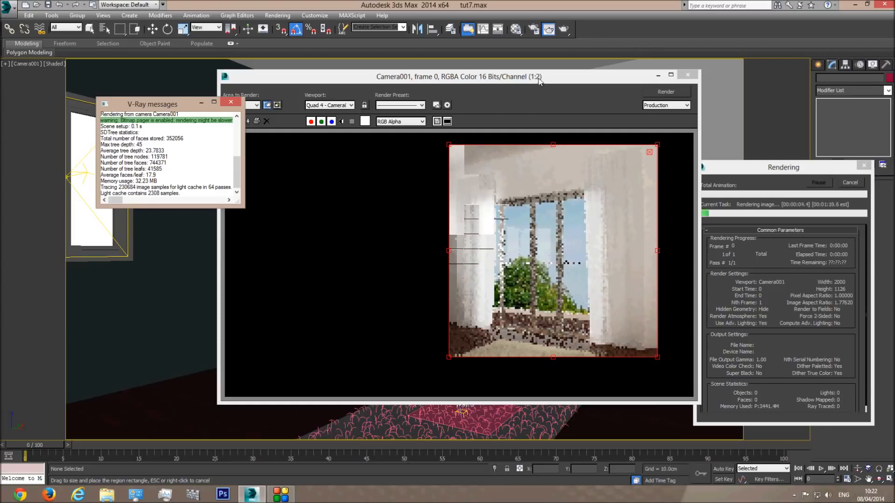
left_click(671, 75)
scroll(490, 259, "up", 1)
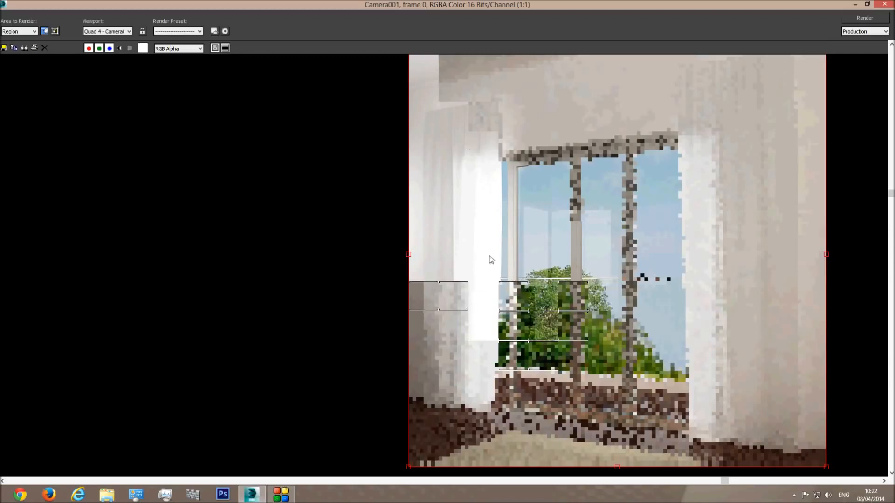
Step: Stop the running region render and darken the two-sided material's translucency colour to a dark grey
scroll(522, 277, "down", 1)
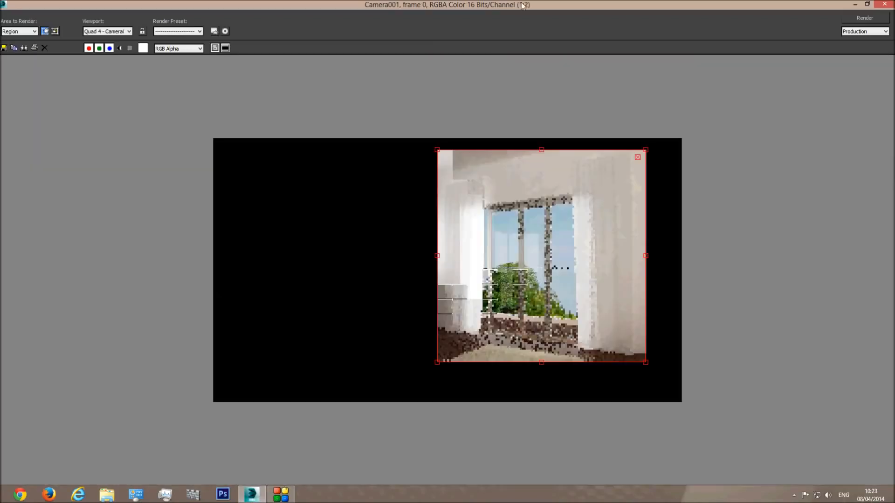
double_click(432, 5)
left_click(861, 186)
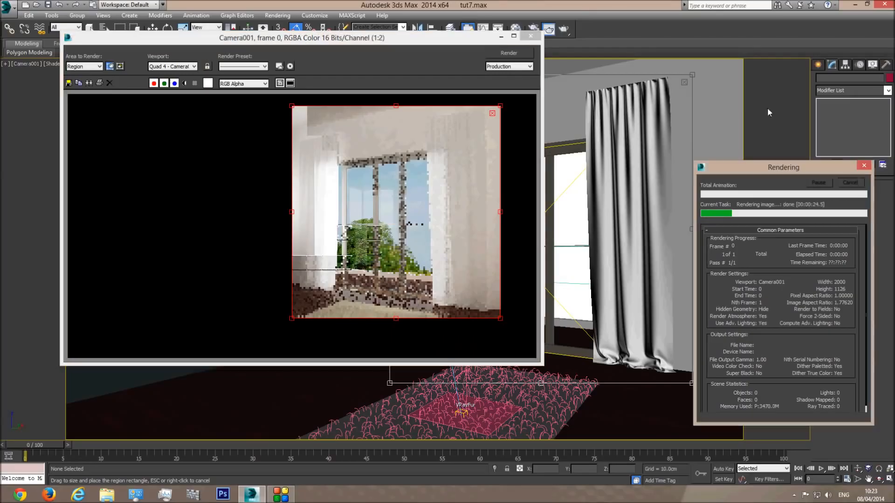
left_click(515, 28)
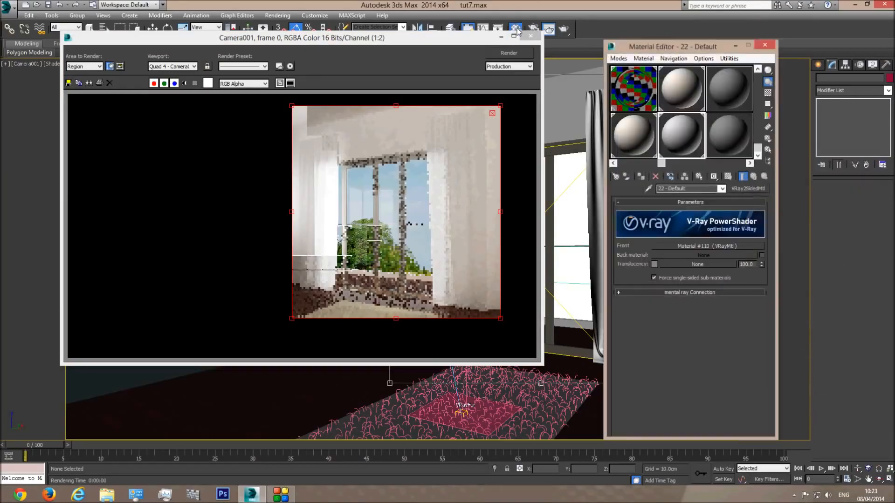
left_click(654, 264)
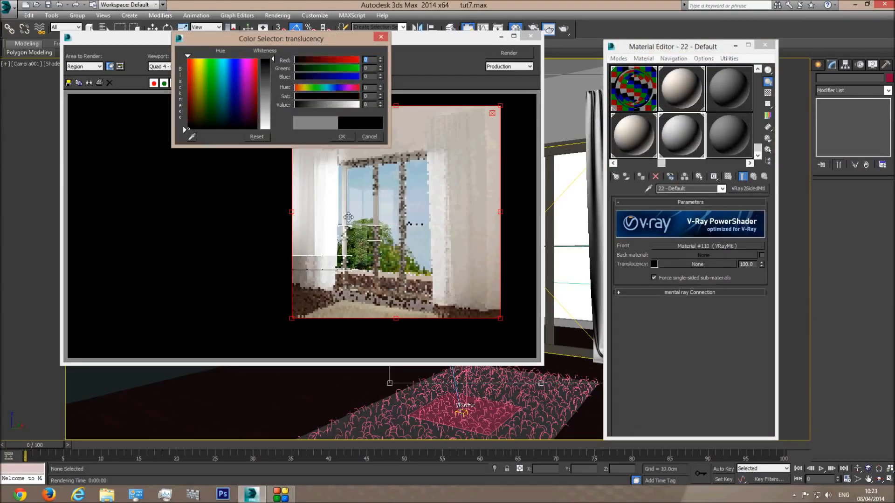
mouse_move(274, 59)
left_mouse_down()
mouse_move(273, 130)
mouse_move(273, 77)
left_mouse_up()
left_click(342, 137)
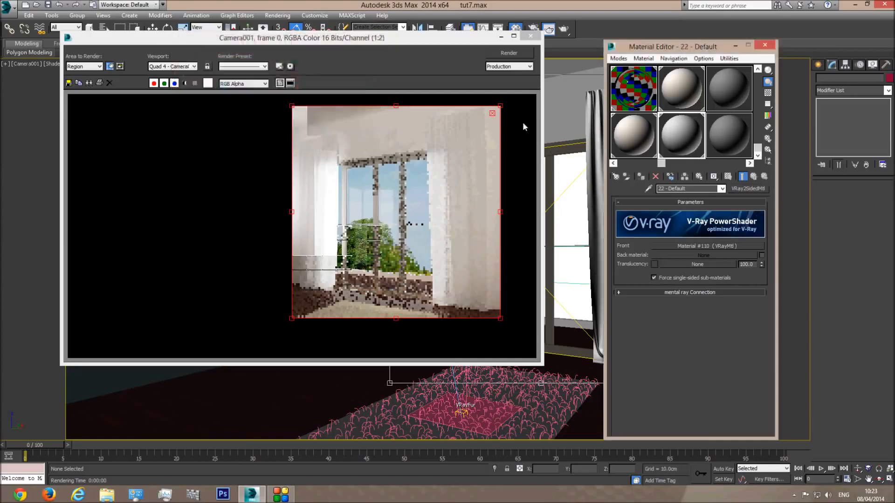
Step: Render the framed region again, inspect the curtain at 1:1, and close the render window and the material editor
left_click(508, 52)
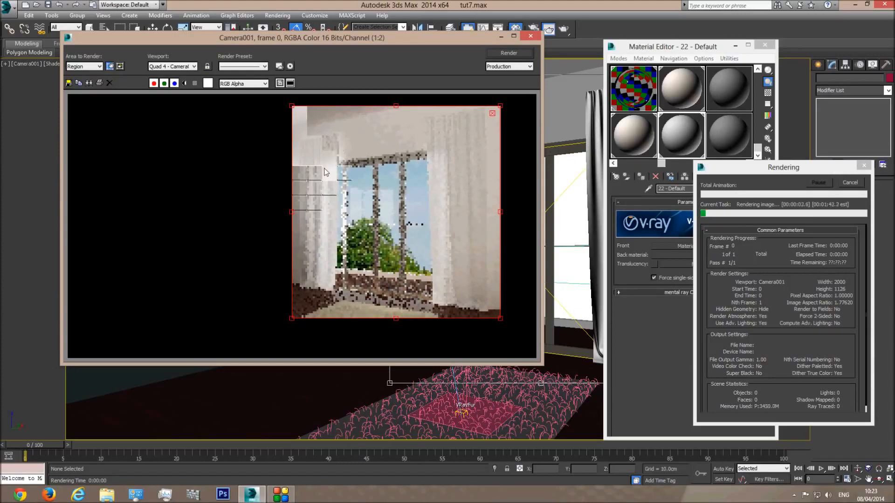
scroll(326, 173, "up", 1)
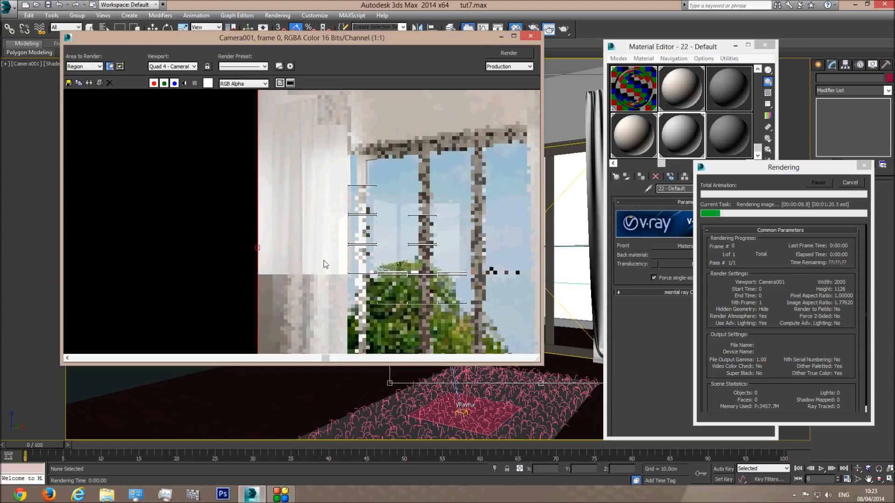
scroll(345, 212, "down", 1)
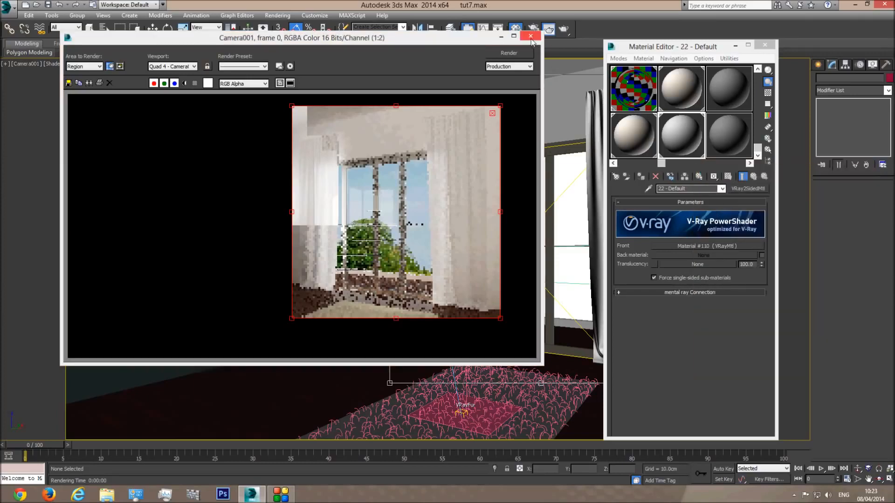
left_click(530, 36)
left_click(763, 45)
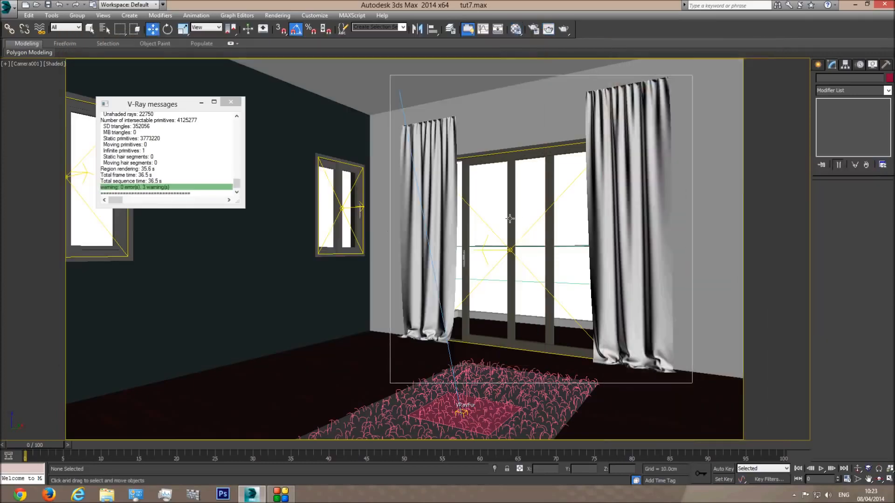
Step: Convert the left curtain to an Editable Poly and attach the right curtain to it
key("w")
key("t")
key("F3")
middle_click_drag(422, 224, 387, 244)
left_click(393, 243)
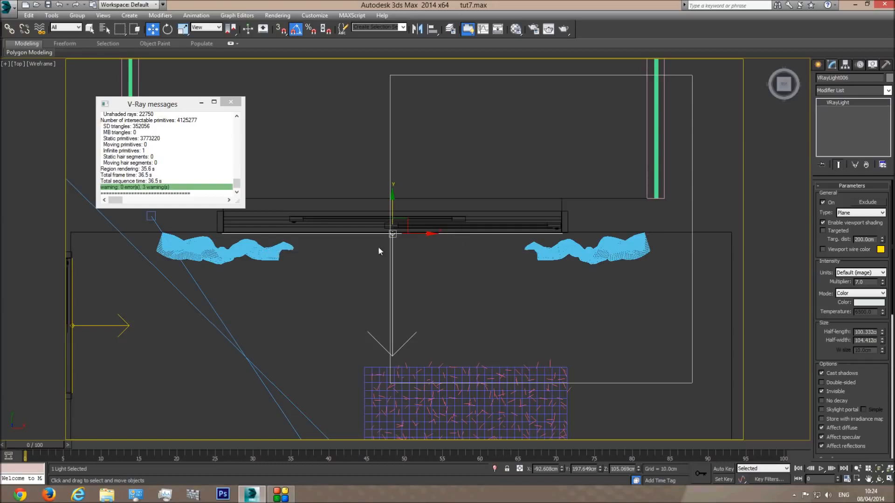
key("c")
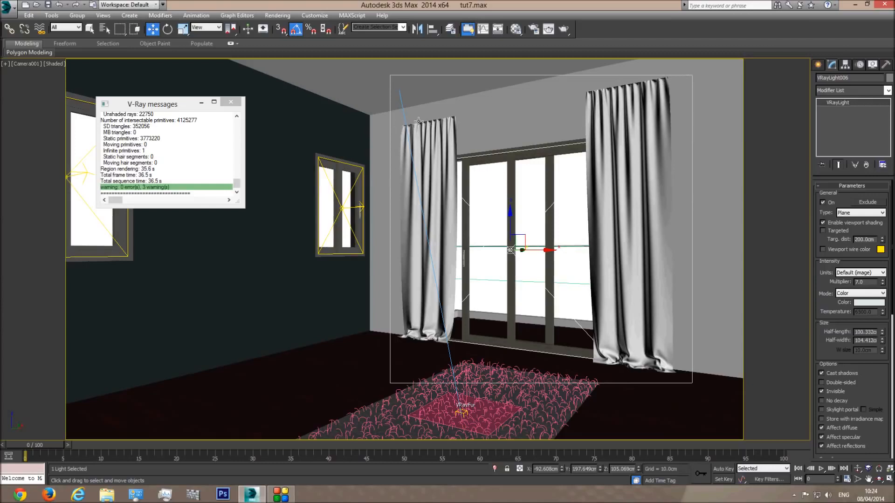
left_click(440, 149)
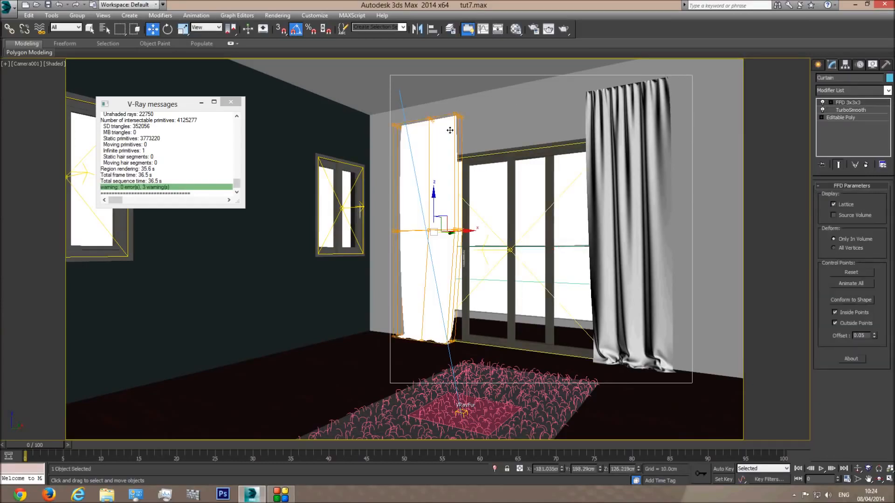
right_click(442, 149)
mouse_move(485, 233)
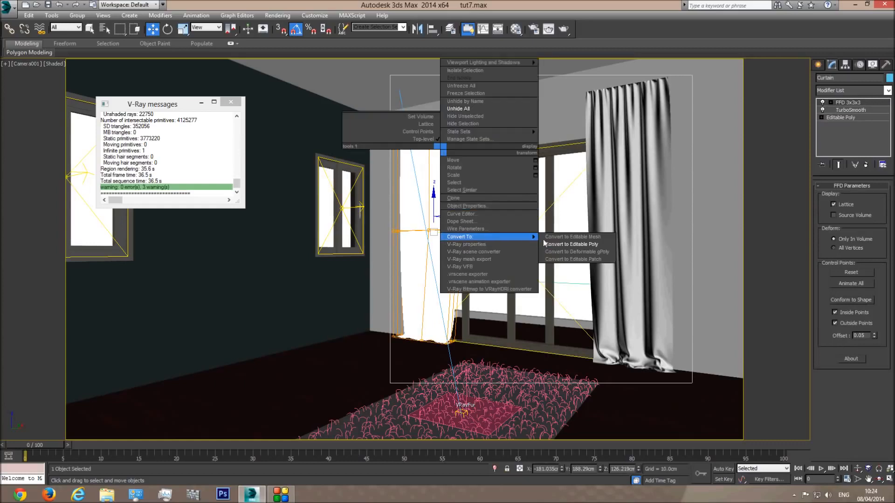
left_click(560, 243)
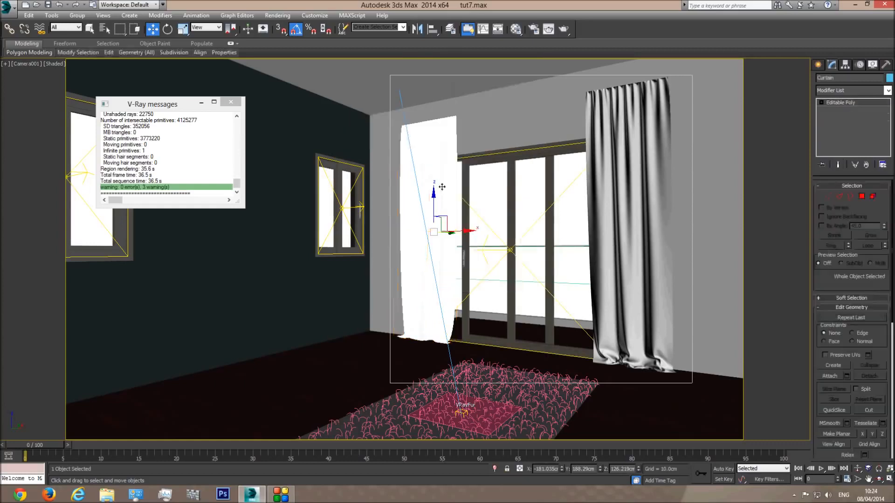
left_click(640, 157)
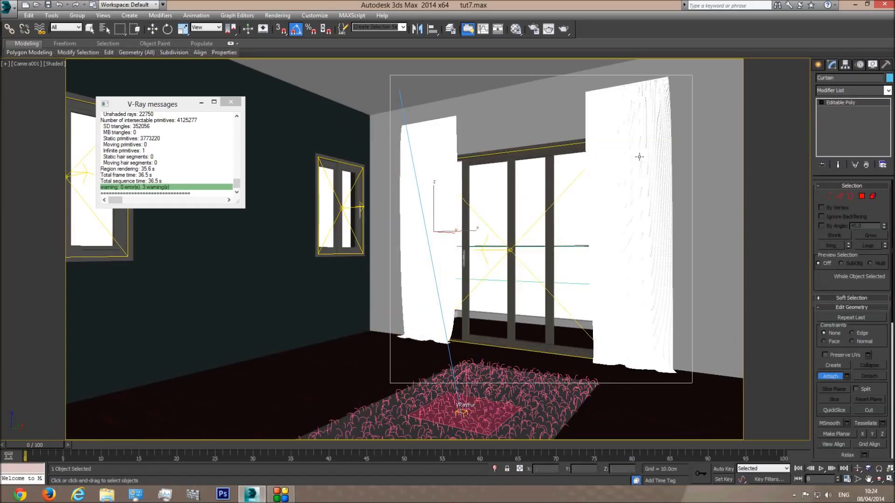
Step: Show the curtains in the Left wireframe view and add an FFD 4x4x4 modifier to them
key("w")
key("l")
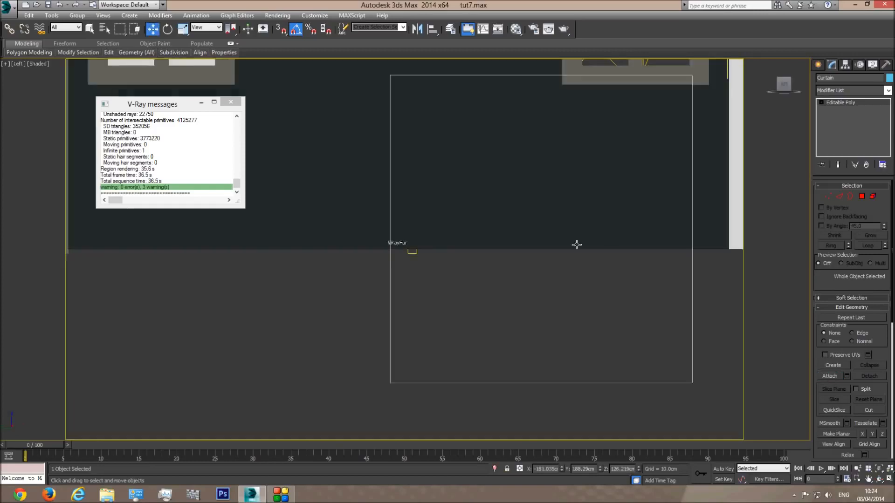
key("F3")
scroll(438, 242, "down", 4)
middle_click_drag(408, 228, 498, 327)
middle_click_drag(336, 144, 410, 201)
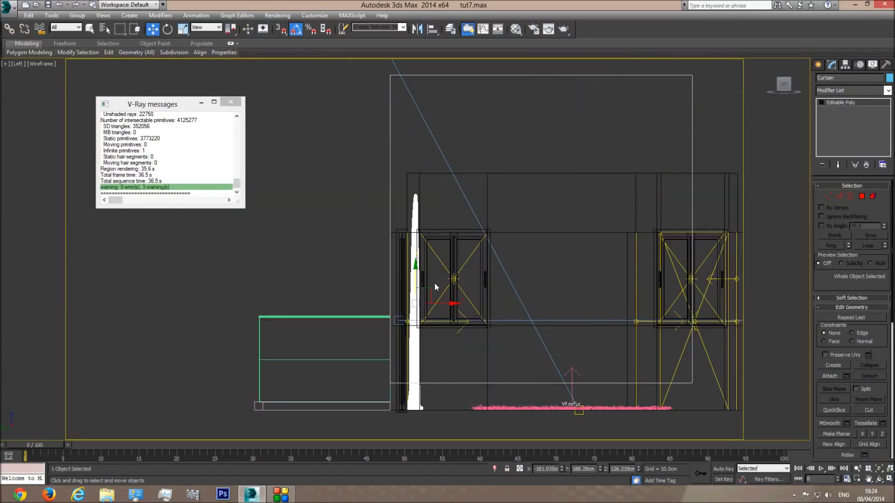
scroll(410, 202, "up", 4)
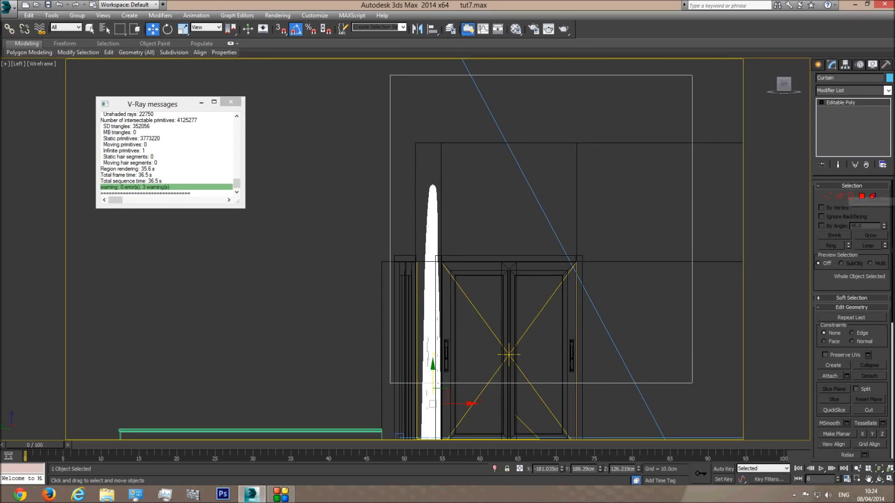
left_click(888, 91)
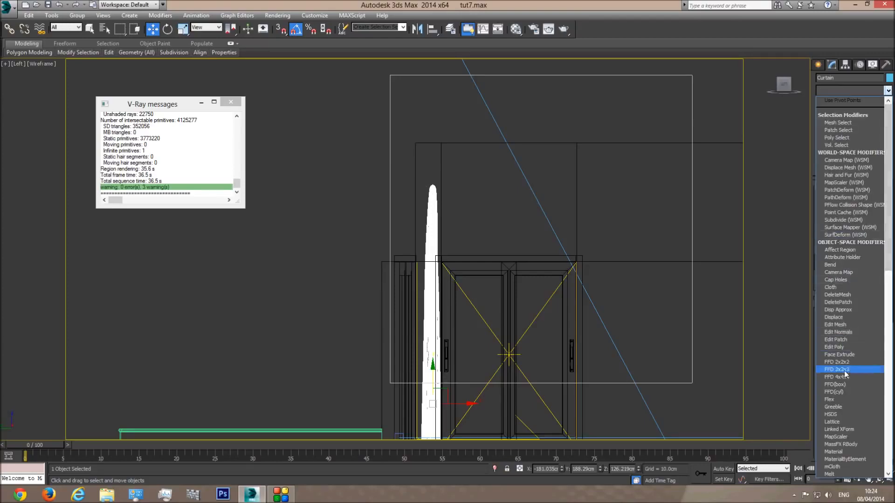
left_click(844, 378)
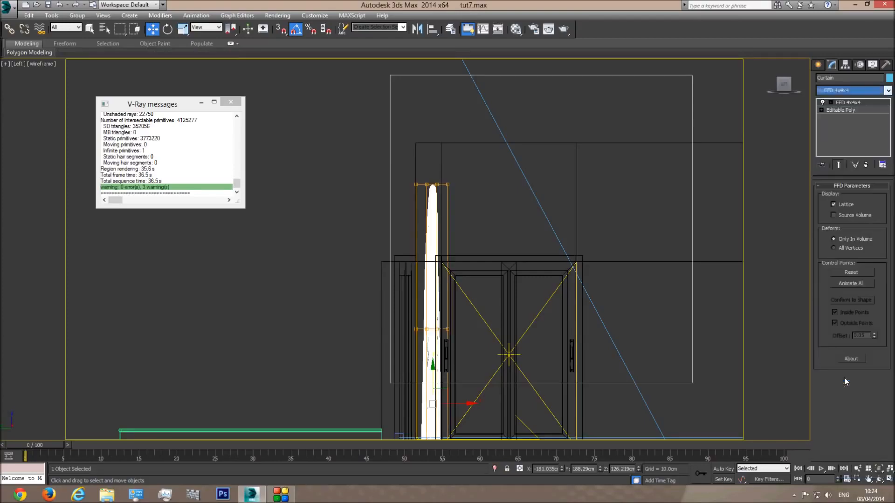
Step: Scale the top row of lattice points to about 46% in depth and narrow the row below it slightly
left_click(854, 104)
left_click(427, 186)
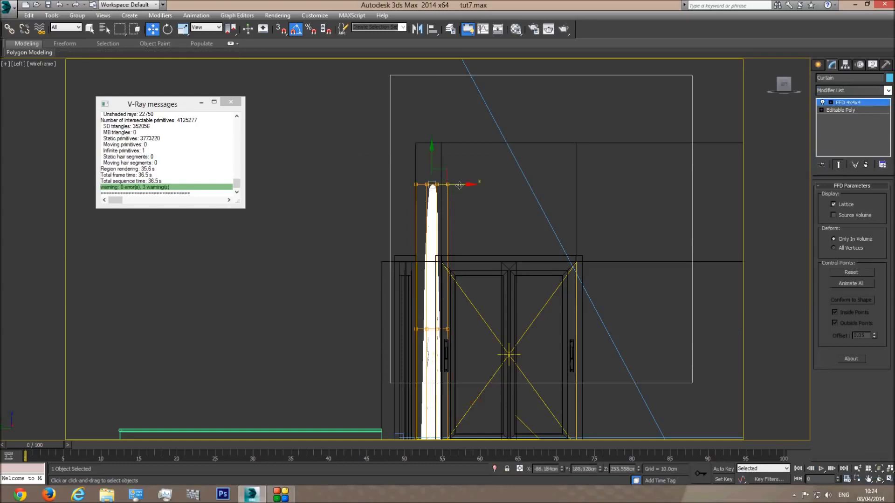
key("r")
left_click_drag(475, 187, 434, 192)
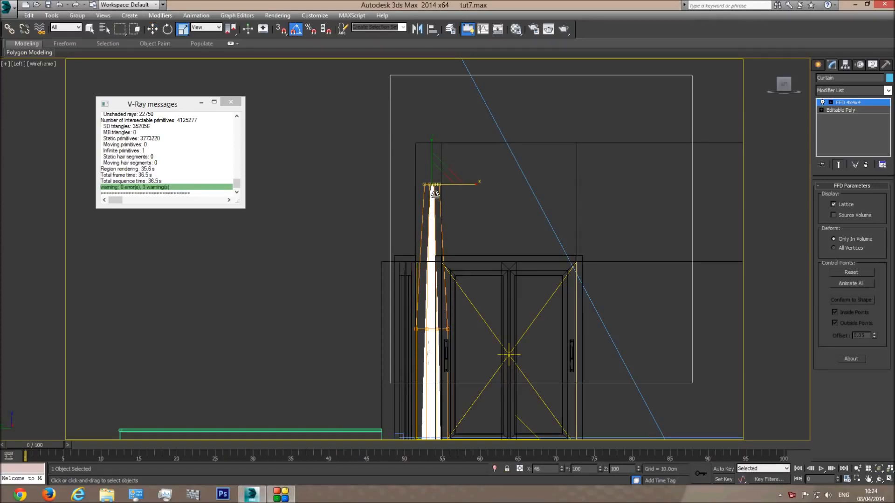
left_click_drag(473, 309, 384, 349)
left_click_drag(473, 330, 466, 334)
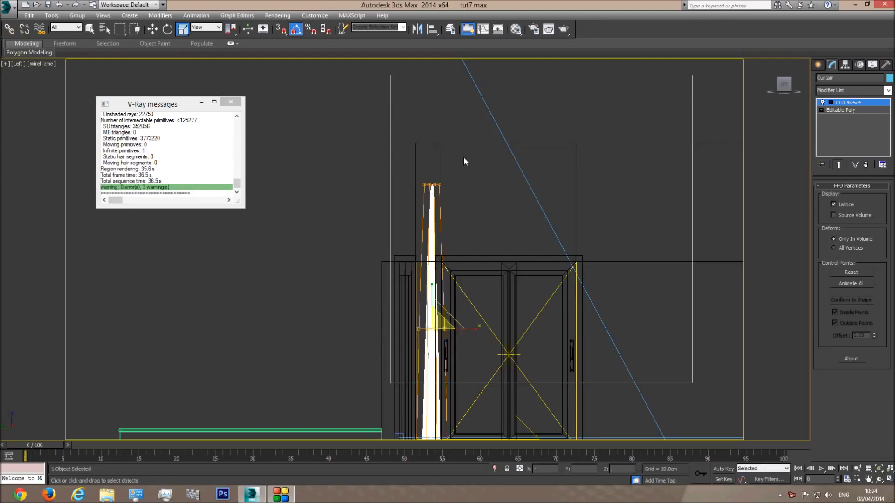
Step: Move the curtains' top lattice row about 8.8 cm towards the wall, shift the second row slightly, and deselect the curtains
left_click_drag(466, 160, 414, 211)
left_click(152, 29)
left_click_drag(463, 188, 444, 189)
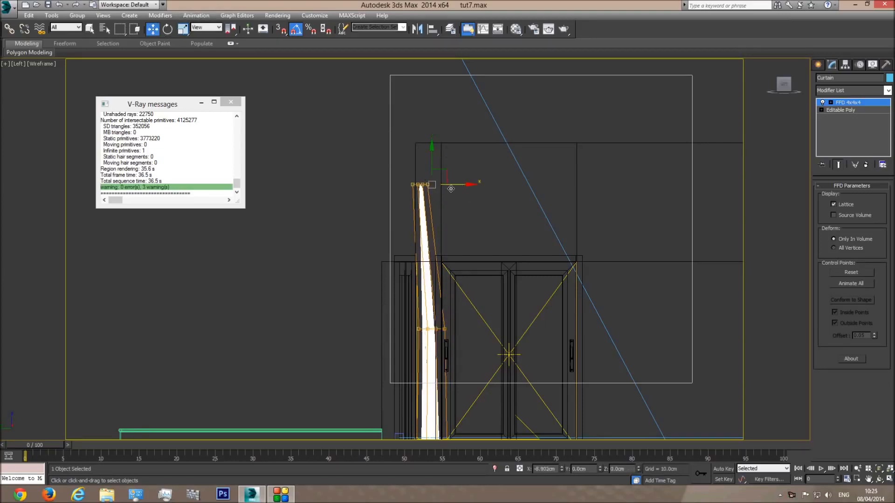
left_click_drag(479, 321, 448, 329)
key("c")
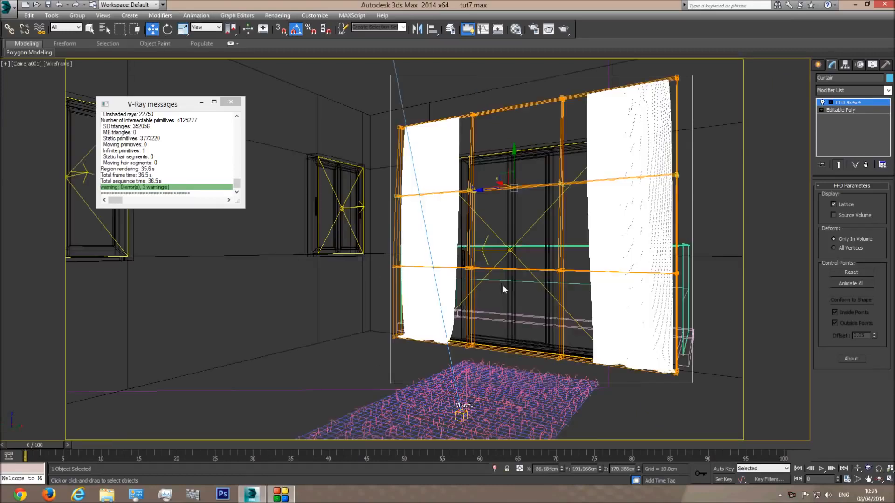
key("F3")
key("F3")
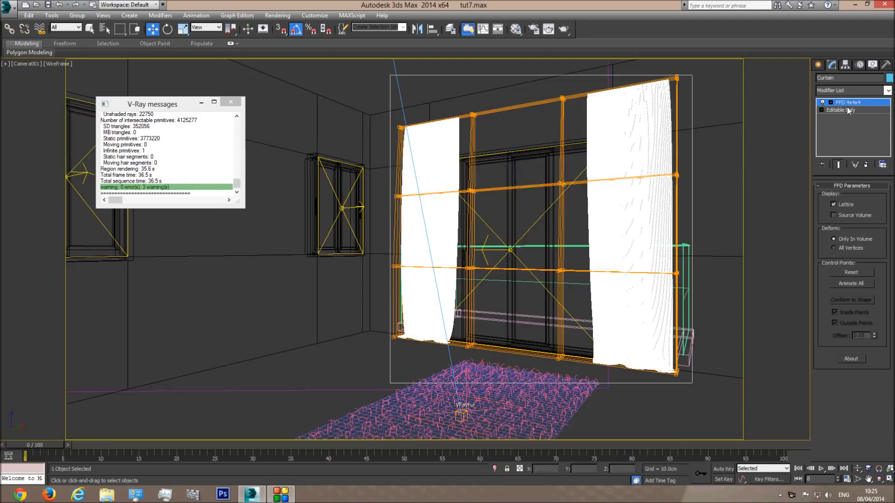
left_click(822, 109)
left_click(521, 126)
key("F3")
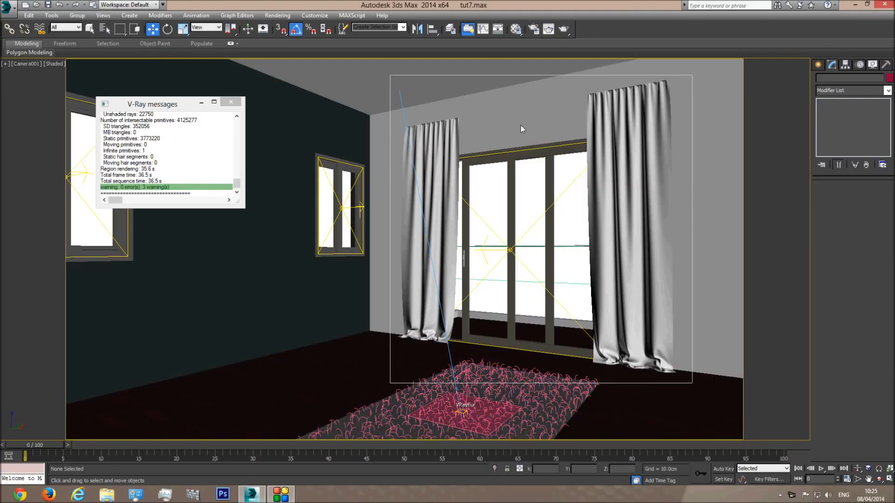
Step: Examine the reshaped curtains and their tops against the wall from several angles in the shaded Perspective view
key("p")
middle_click_drag(491, 179, 484, 208)
scroll(484, 208, "up", 4)
middle_click_drag(445, 174, 401, 270)
scroll(402, 270, "up", 2)
left_click(879, 479)
mouse_move(425, 292)
left_mouse_down()
mouse_move(394, 290)
mouse_move(441, 294)
left_mouse_up()
scroll(394, 290, "down", 4)
middle_click_drag(441, 294, 389, 208)
scroll(397, 216, "down", 3)
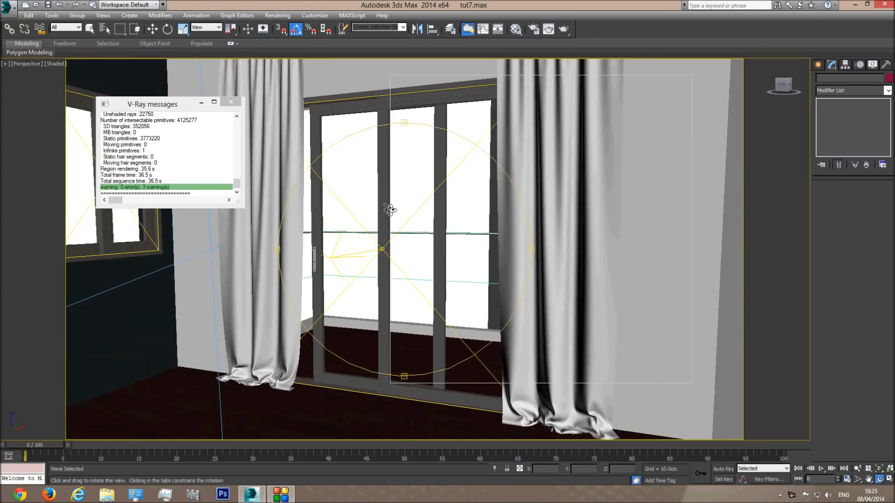
Step: Close the V-Ray messages and, in the Left view, create a box about 5.5 by 5.2 by 12.1 cm around the curtain tops
key("c")
key("t")
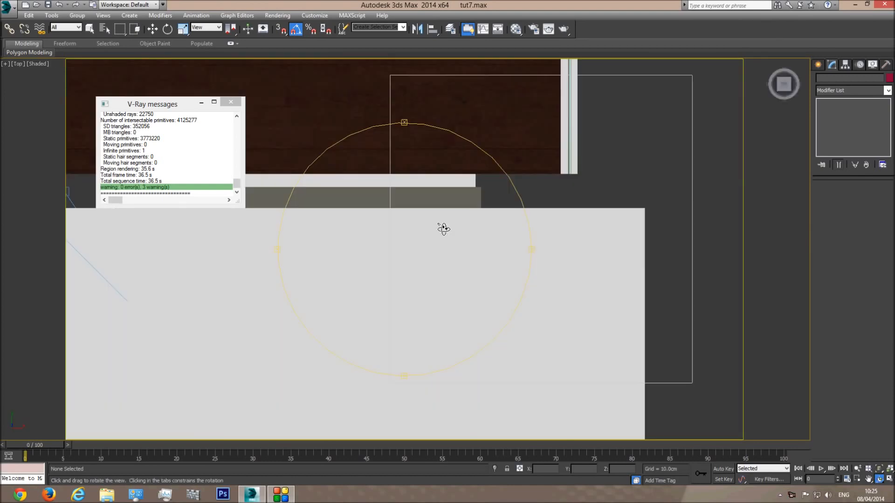
key("F3")
key("l")
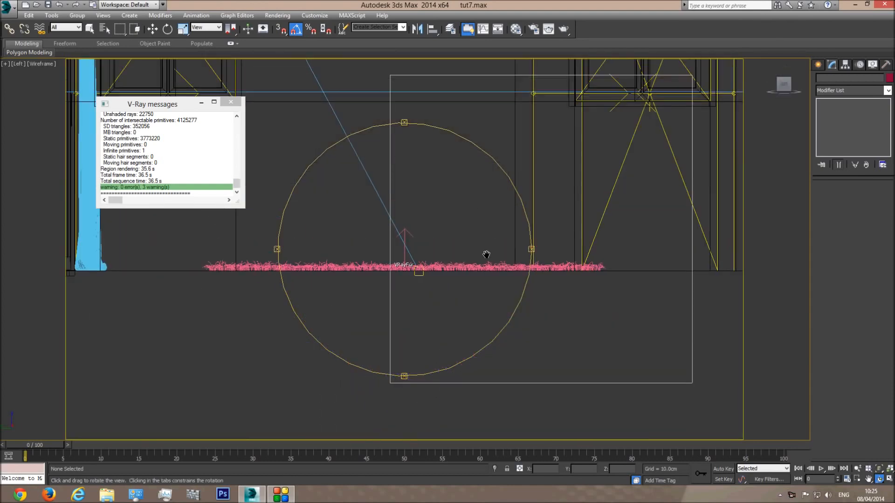
left_click(230, 102)
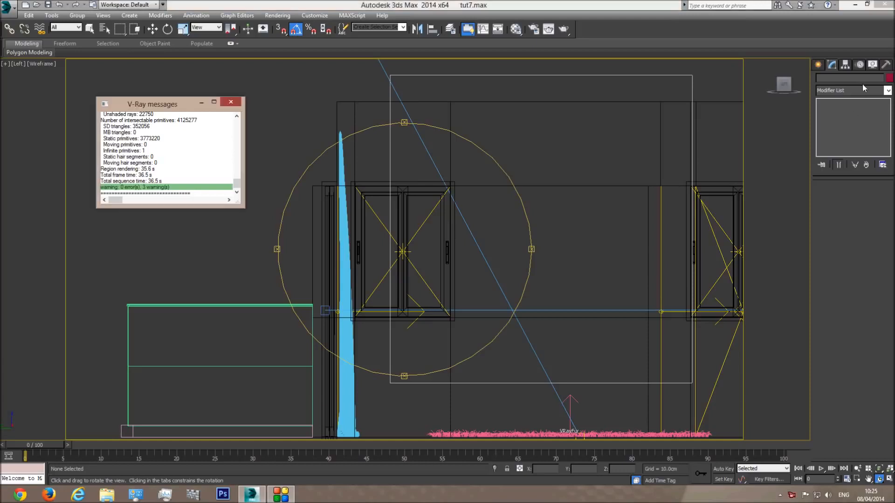
left_click(819, 65)
left_click(835, 124)
scroll(378, 144, "up", 5)
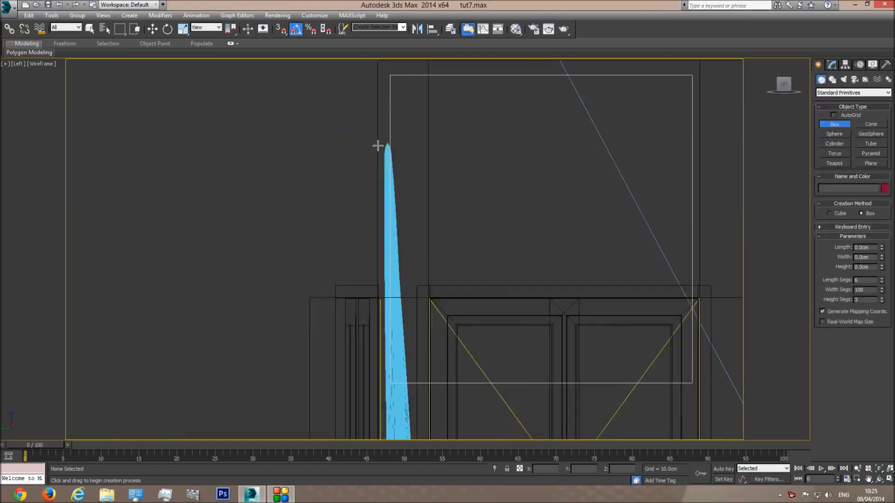
left_click_drag(376, 116, 412, 152)
left_click(424, 71)
Step: In the Top view, set the box's height to about 256.7 cm and move it about 66 cm along X past the right curtain
key("t")
scroll(401, 321, "down", 6)
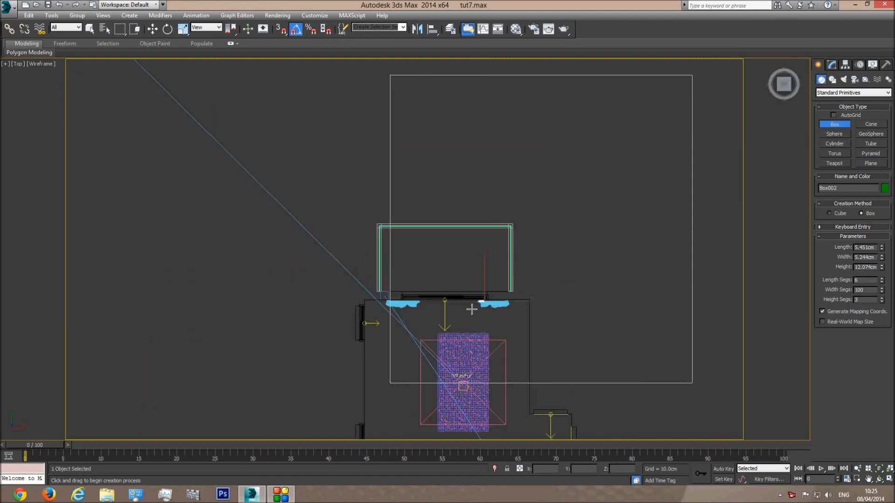
scroll(776, 278, "up", 4)
left_click_drag(882, 268, 807, 314)
left_click(152, 28)
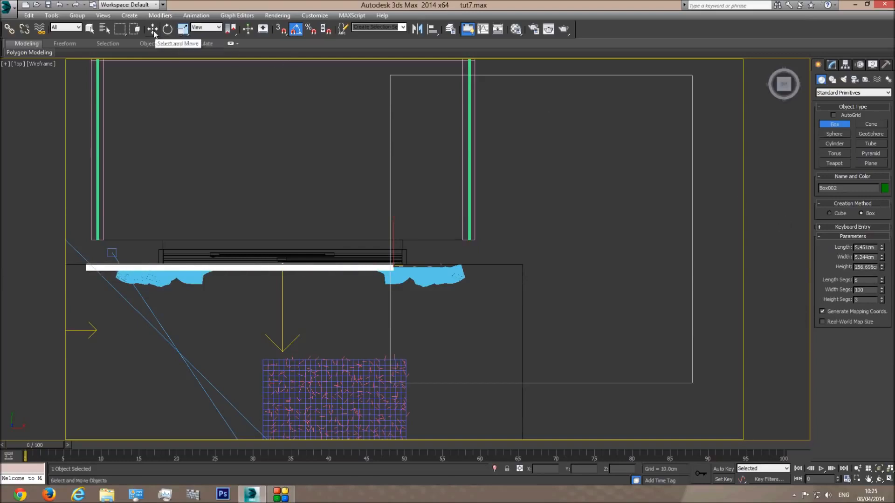
left_click_drag(419, 269, 498, 269)
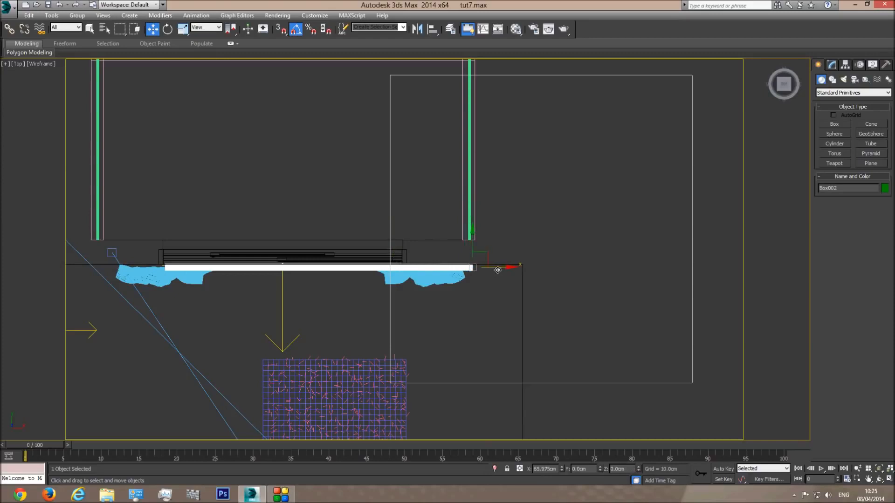
Step: Set the top box's height to about 310.6 cm and its length, width and height segments to 1
left_click(833, 65)
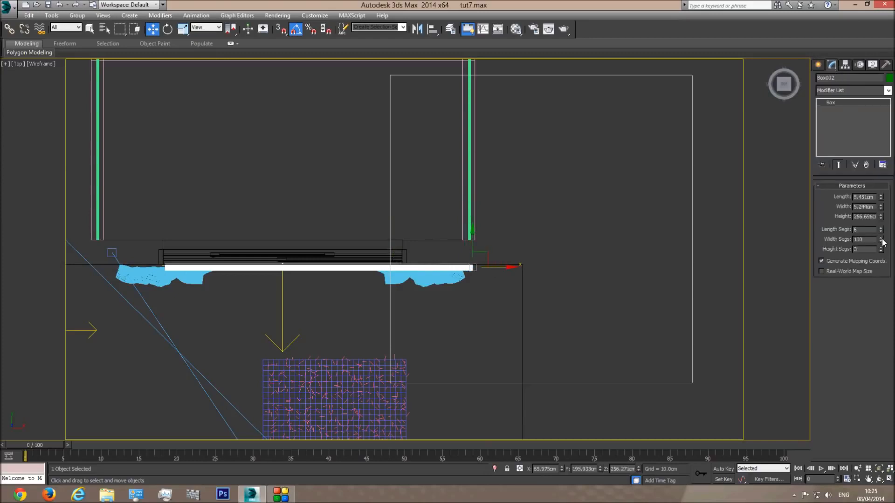
left_click_drag(881, 218, 882, 206)
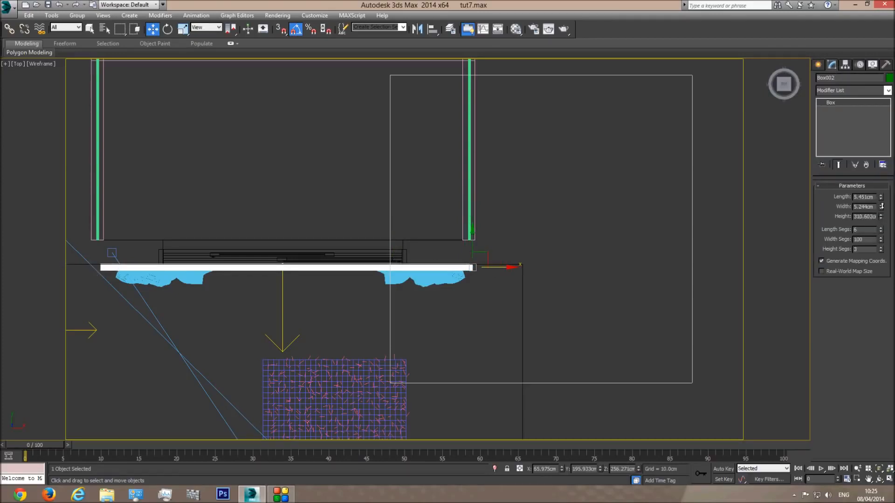
key("Return")
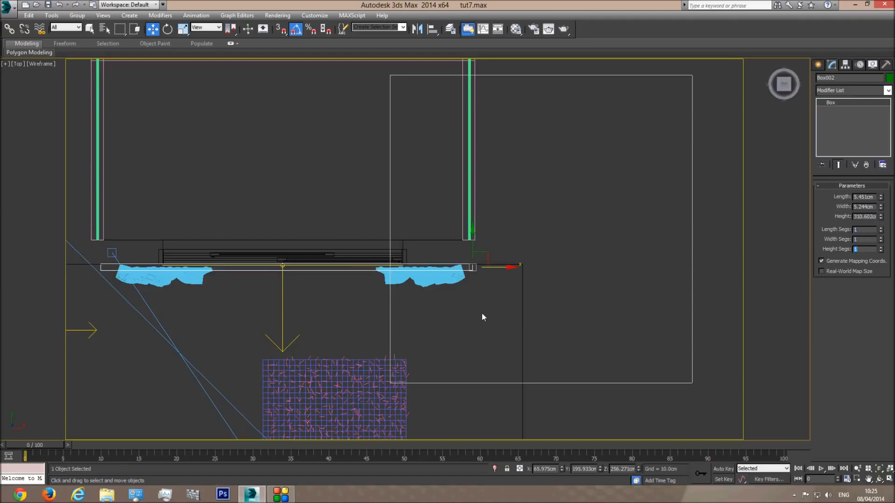
Step: Show the top box shaded in the Perspective view and convert it to an Editable Poly
key("p")
left_click(879, 470)
left_click(879, 483)
key("F3")
mouse_move(443, 330)
left_mouse_down()
mouse_move(449, 266)
mouse_move(451, 314)
mouse_move(466, 249)
left_mouse_up()
key("w")
right_click(580, 306)
mouse_move(611, 390)
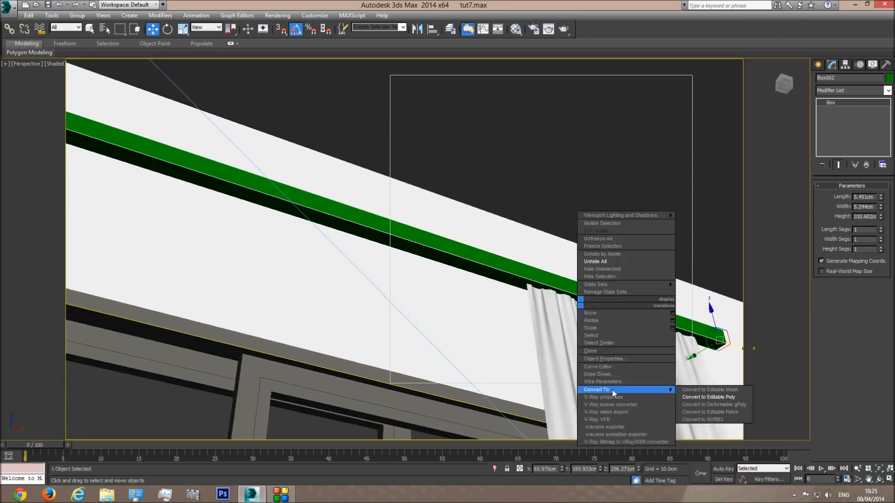
left_click(723, 399)
Step: Select the ring of short edges around the top box and connect them with 2 segments pinched outwards
left_click(841, 197)
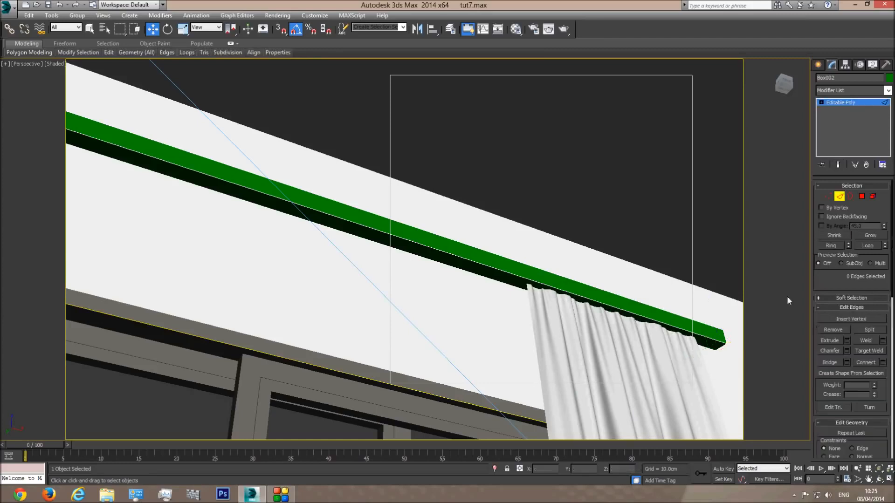
left_click(720, 348)
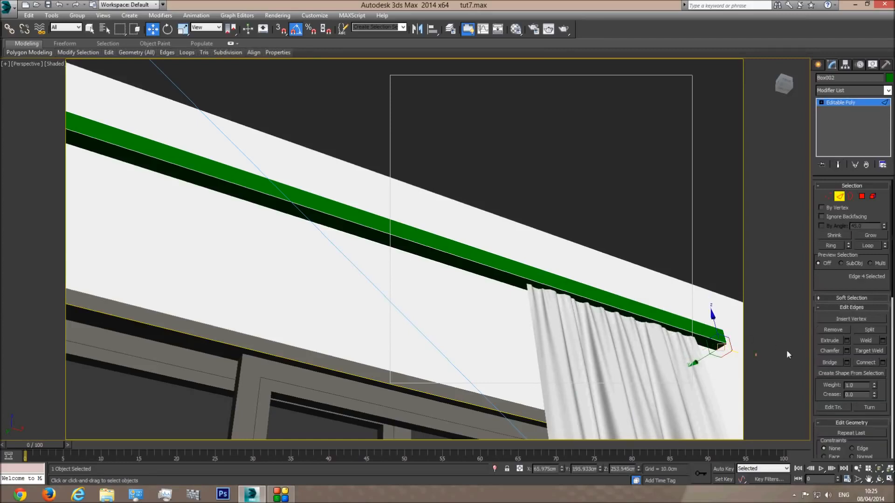
left_click(831, 246)
middle_click_drag(362, 342, 833, 457)
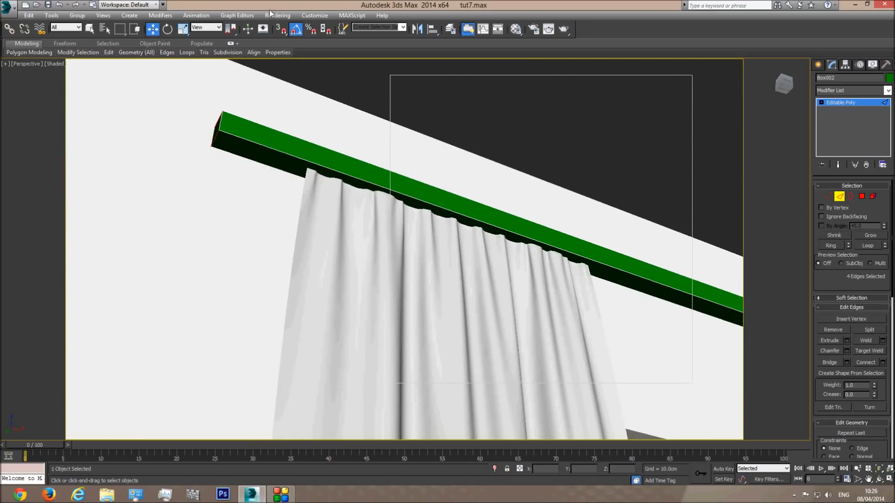
scroll(529, 329, "down", 5)
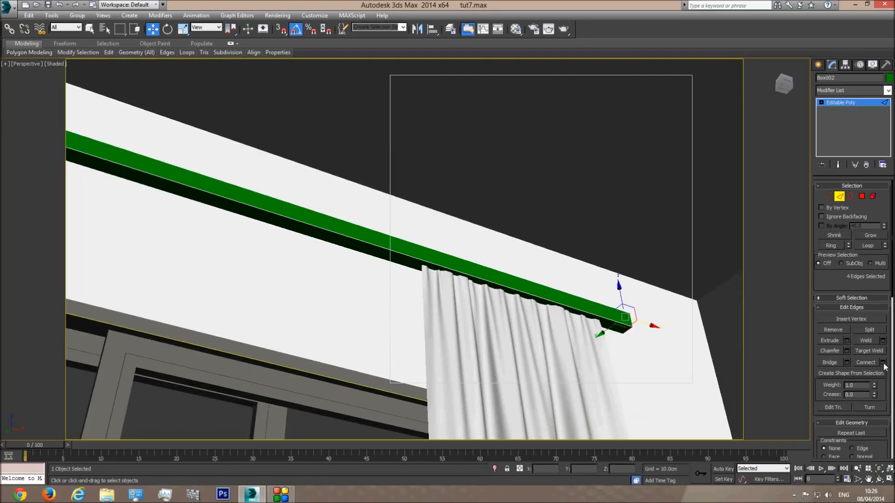
left_click(883, 363)
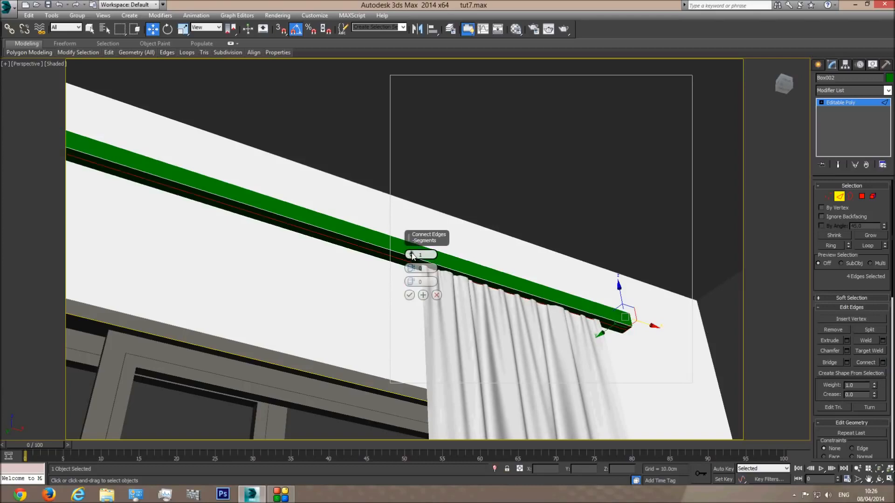
left_click_drag(411, 254, 412, 250)
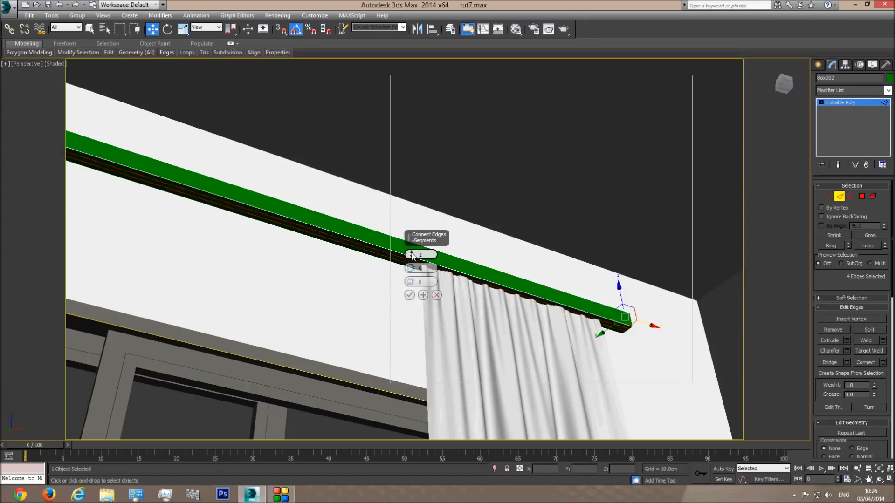
left_click_drag(411, 268, 417, 215)
left_click(410, 295)
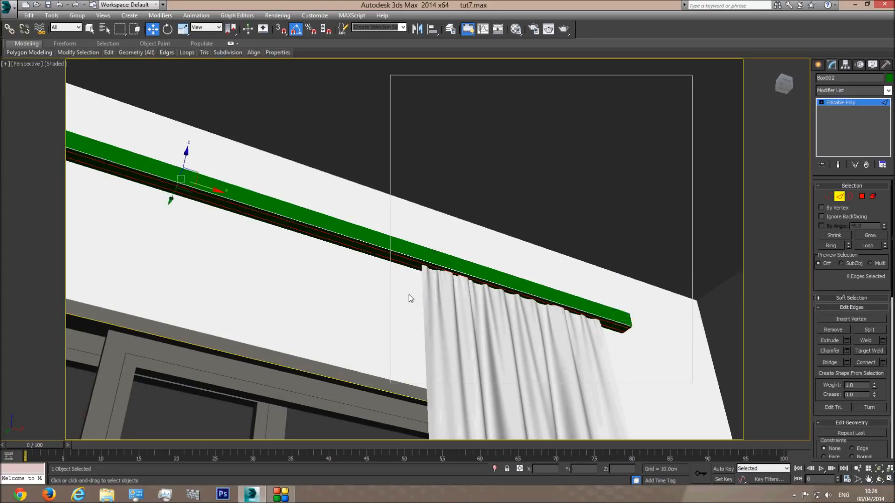
Step: Select the ring of lengthwise edges on the top box and connect them with 2 segments pinched towards the ends
left_click(862, 196)
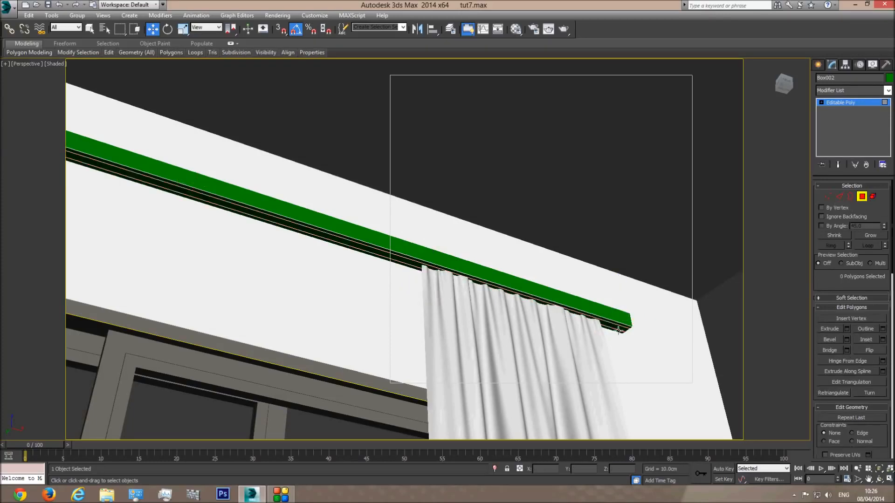
key("2")
left_click(617, 326)
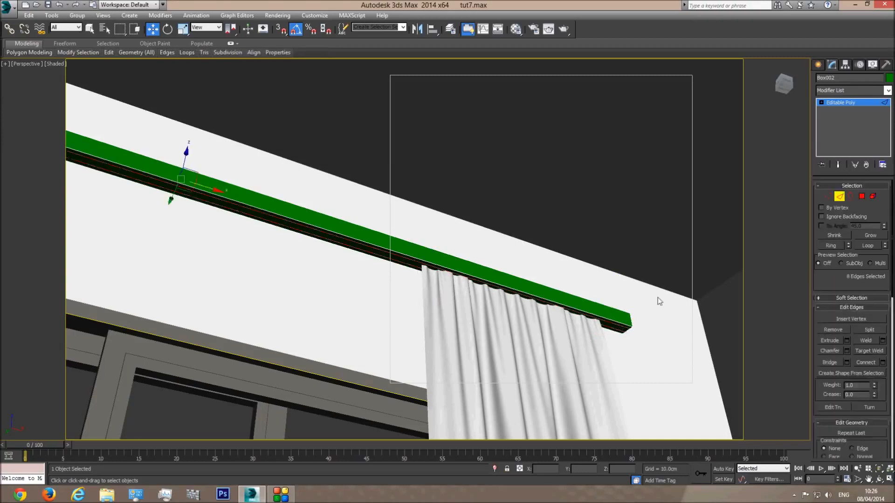
left_click(831, 246)
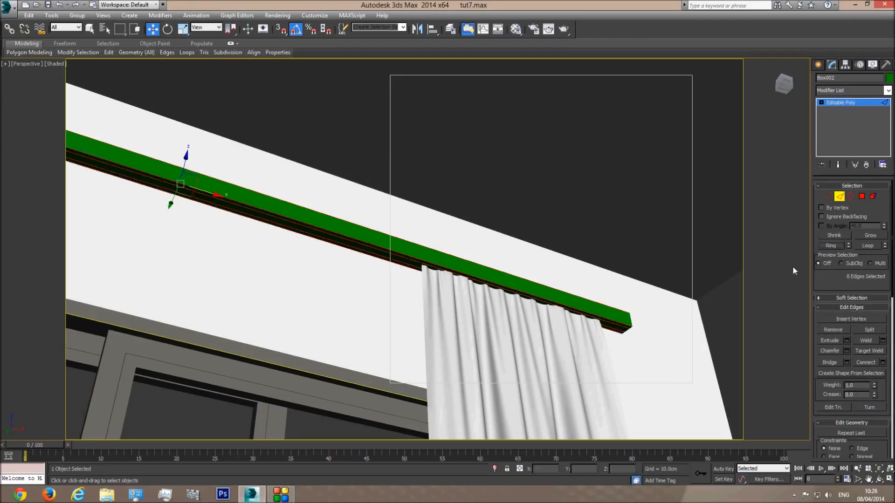
left_click(882, 363)
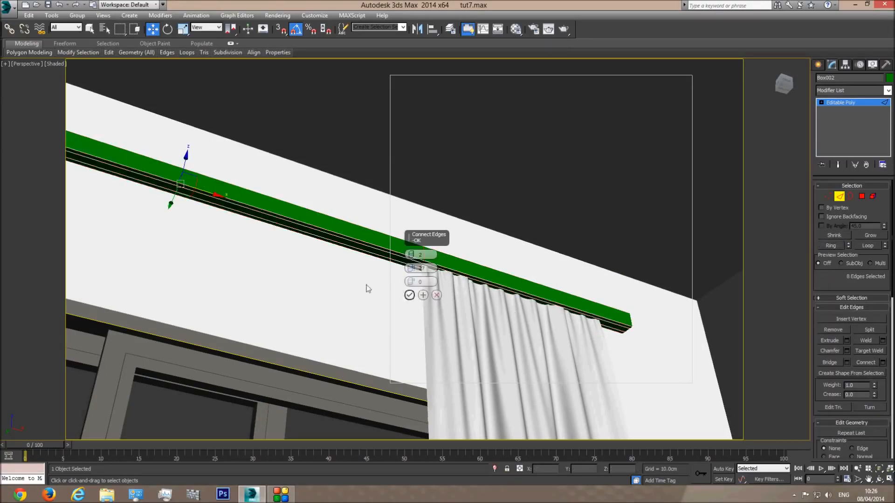
left_click_drag(422, 269, 418, 180)
left_click(409, 295)
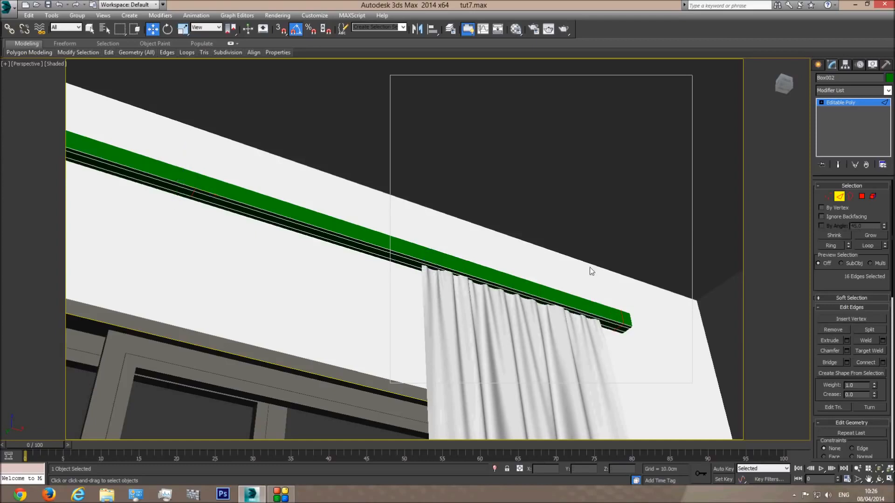
Step: Extrude the central polygon on the underside of the top box about 2.2 cm inwards
left_click(862, 196)
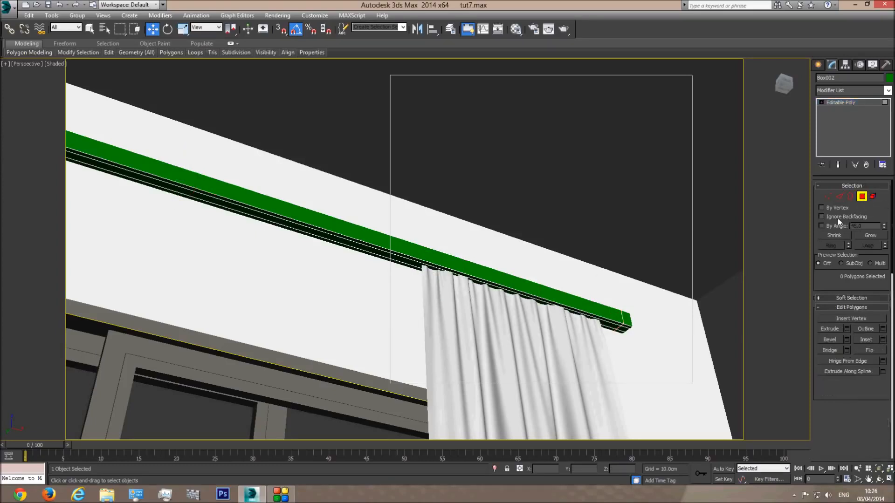
left_click(608, 325)
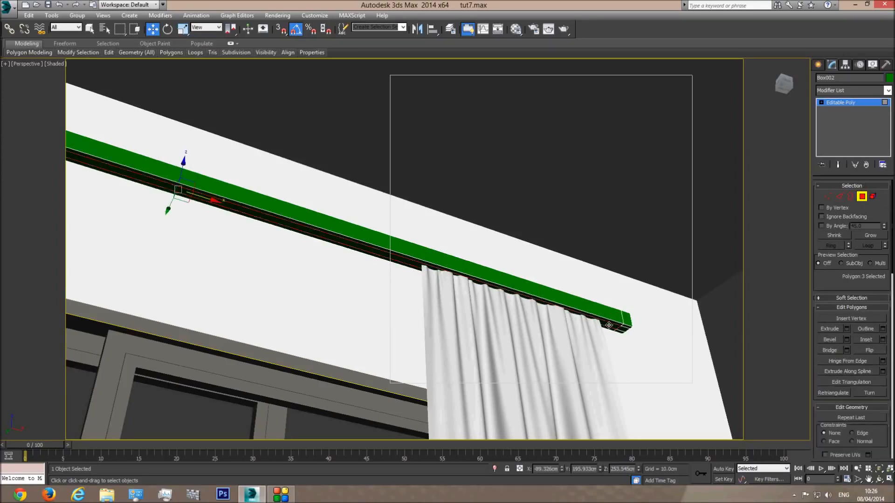
left_click(847, 328)
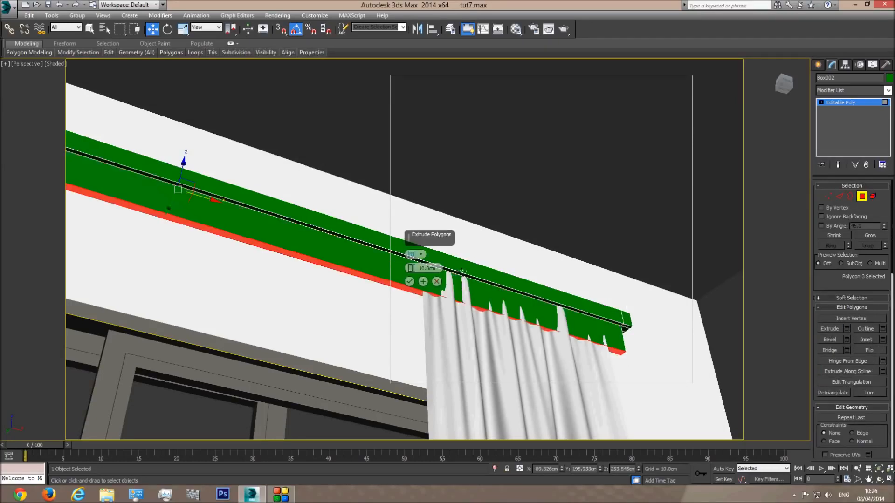
mouse_move(411, 268)
left_mouse_down()
mouse_move(413, 322)
mouse_move(417, 278)
left_mouse_up()
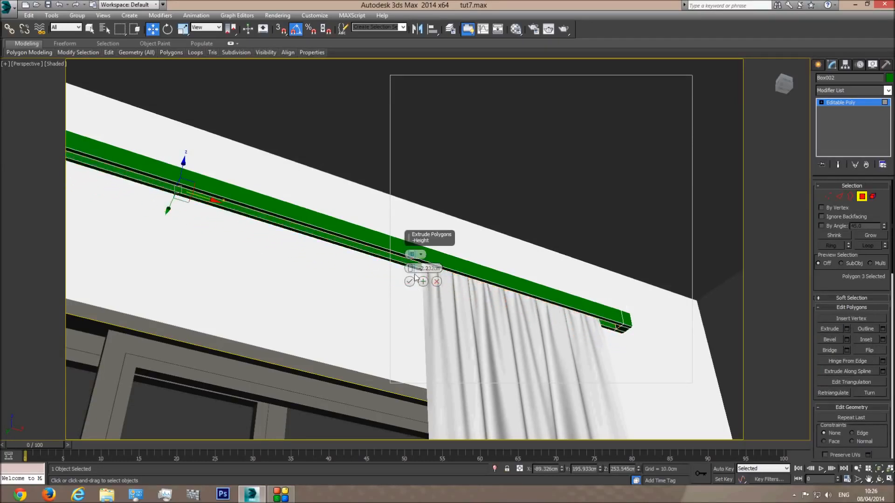
left_click(409, 282)
Step: Check the recess against the curtain tops in the Front wireframe view and leave polygon editing
key("f")
key("F3")
middle_click_drag(363, 161, 385, 379)
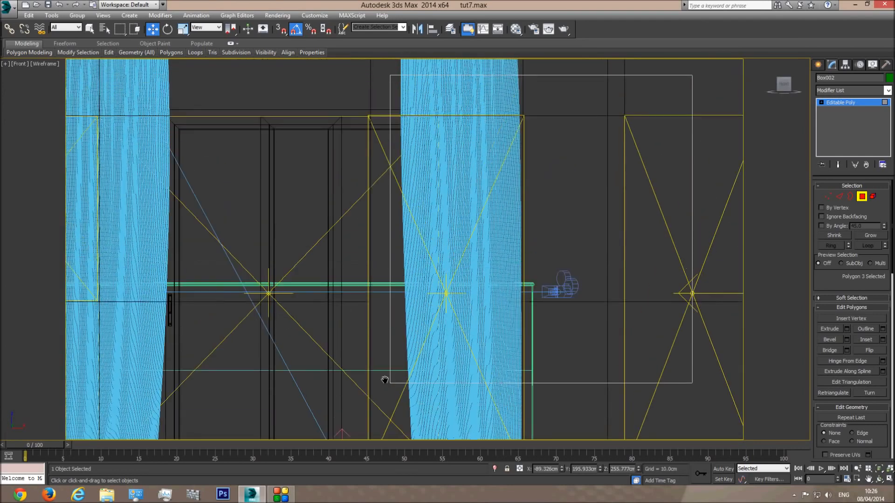
middle_click_drag(409, 92, 415, 299)
scroll(446, 209, "up", 3)
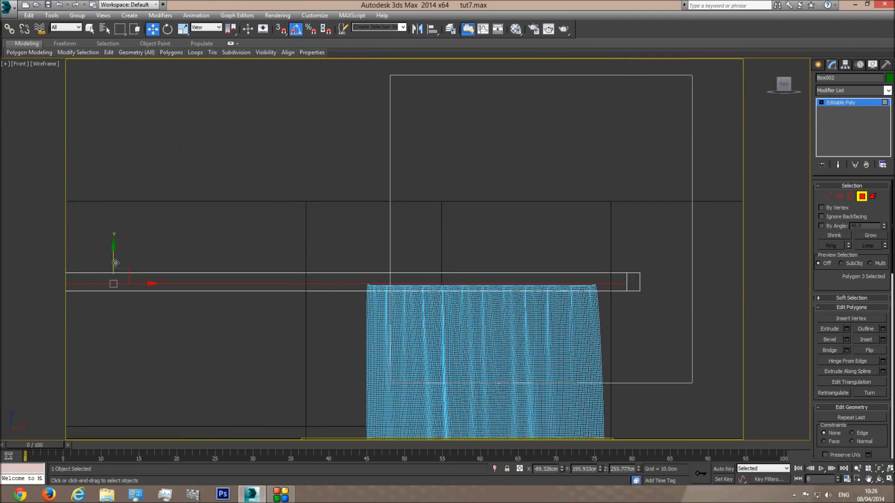
left_click(856, 102)
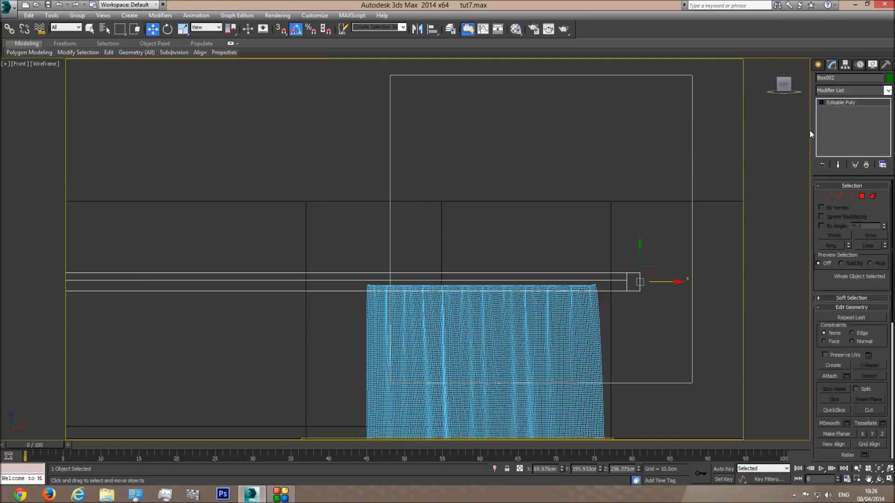
Step: View the room shaded through Camera001 and deselect the top box
key("c")
key("F3")
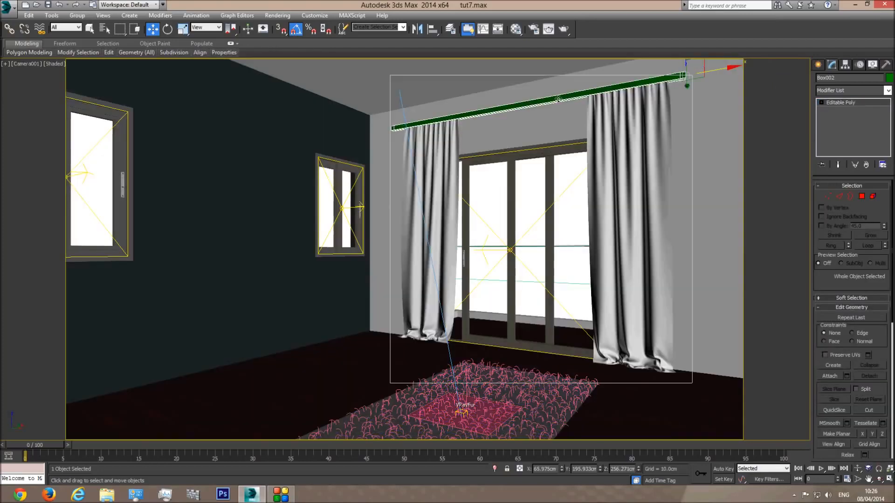
key("F3")
left_click(526, 125)
key("F3")
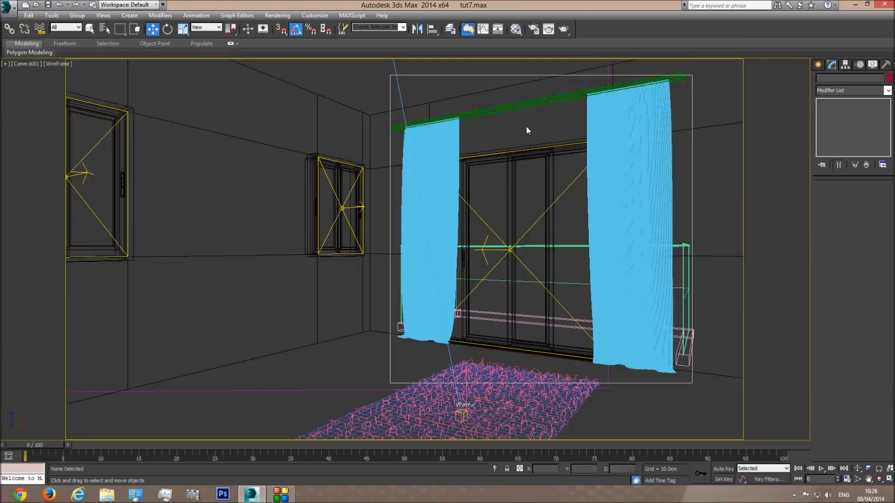
Step: Assign the existing Crome material to the top box and close the Material Editor
left_click(516, 29)
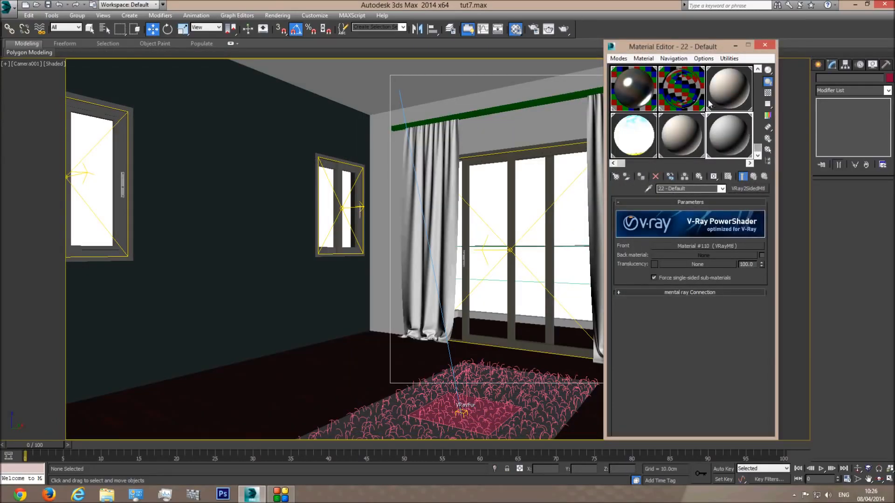
left_click(676, 85)
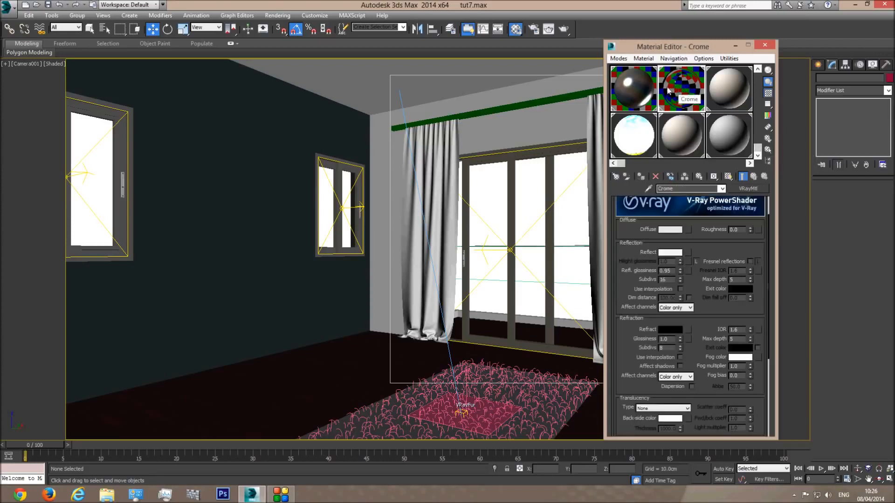
left_click(566, 95)
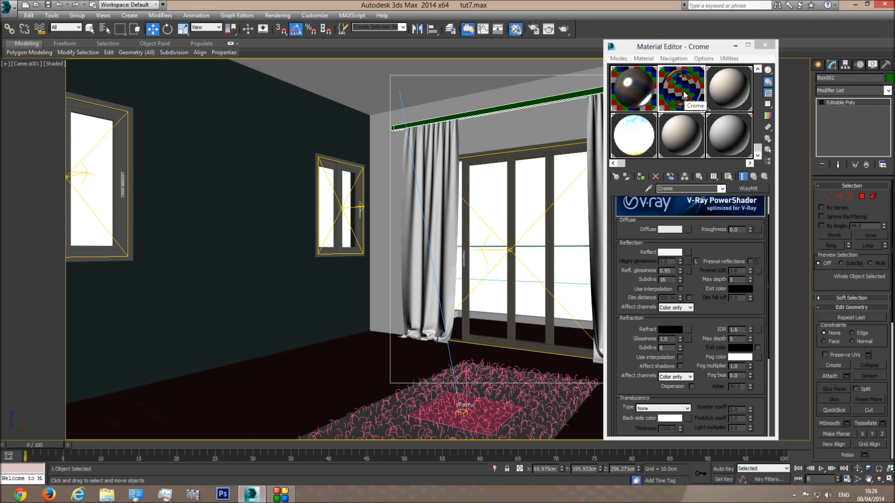
left_click(642, 177)
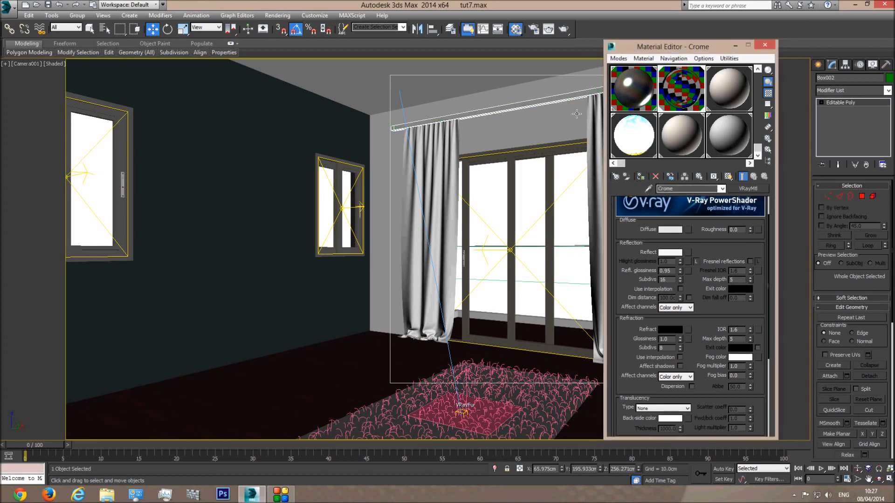
left_click(765, 45)
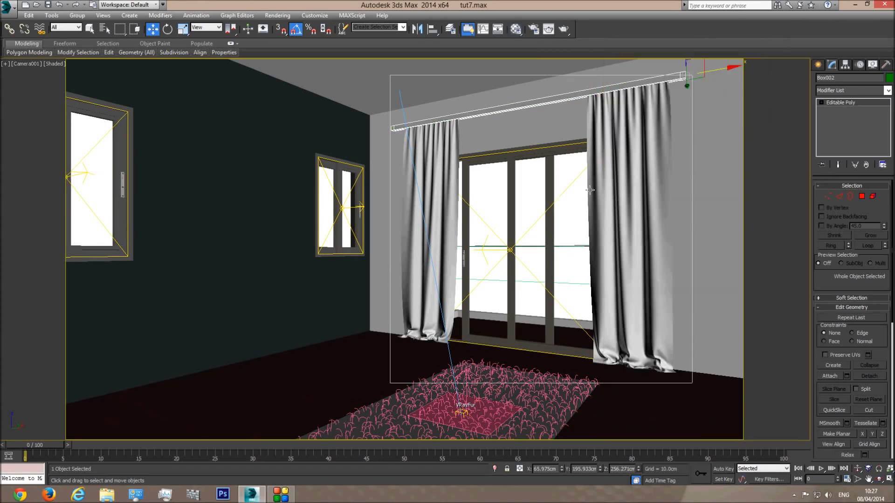
Step: Bring up the rendered frame window, reposition it and start a production render of the Camera001 view
left_click(548, 29)
left_click(91, 66)
left_click(73, 75)
left_click_drag(345, 43, 361, 47)
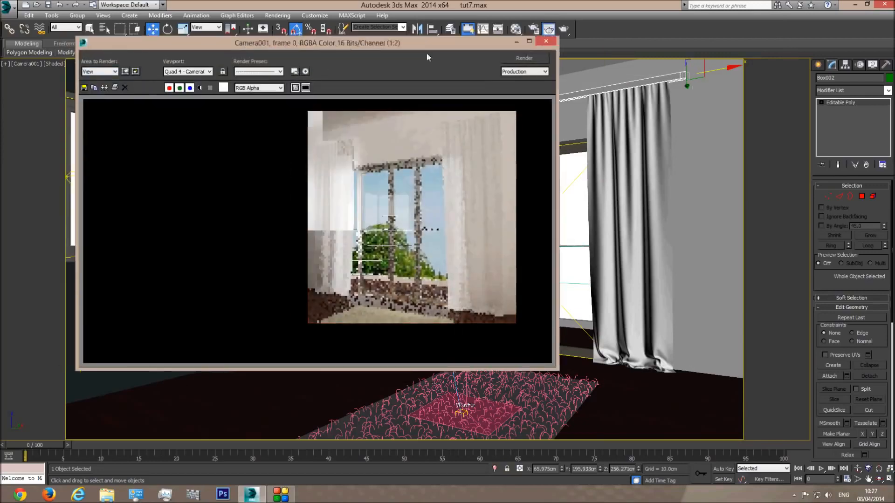
left_click_drag(427, 57, 476, 87)
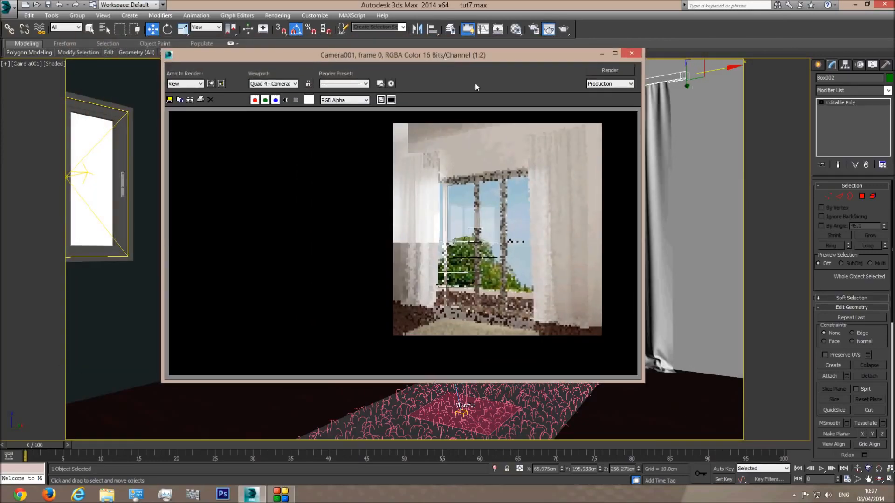
left_click(602, 70)
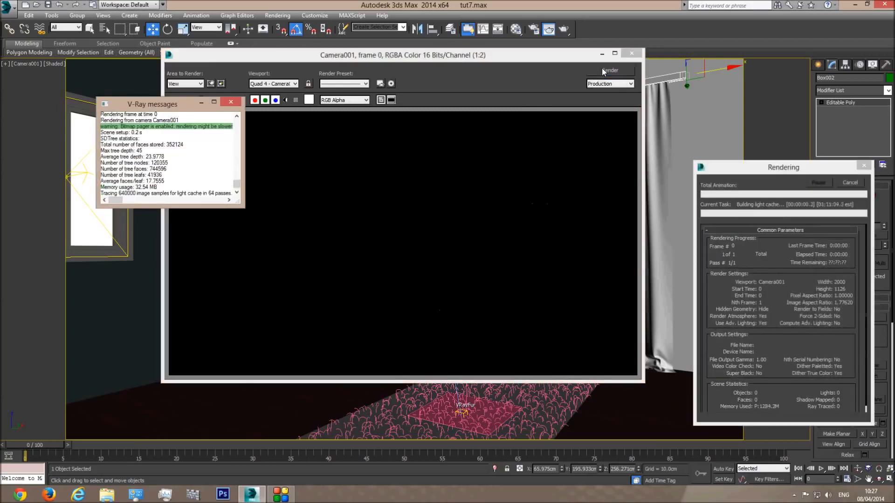